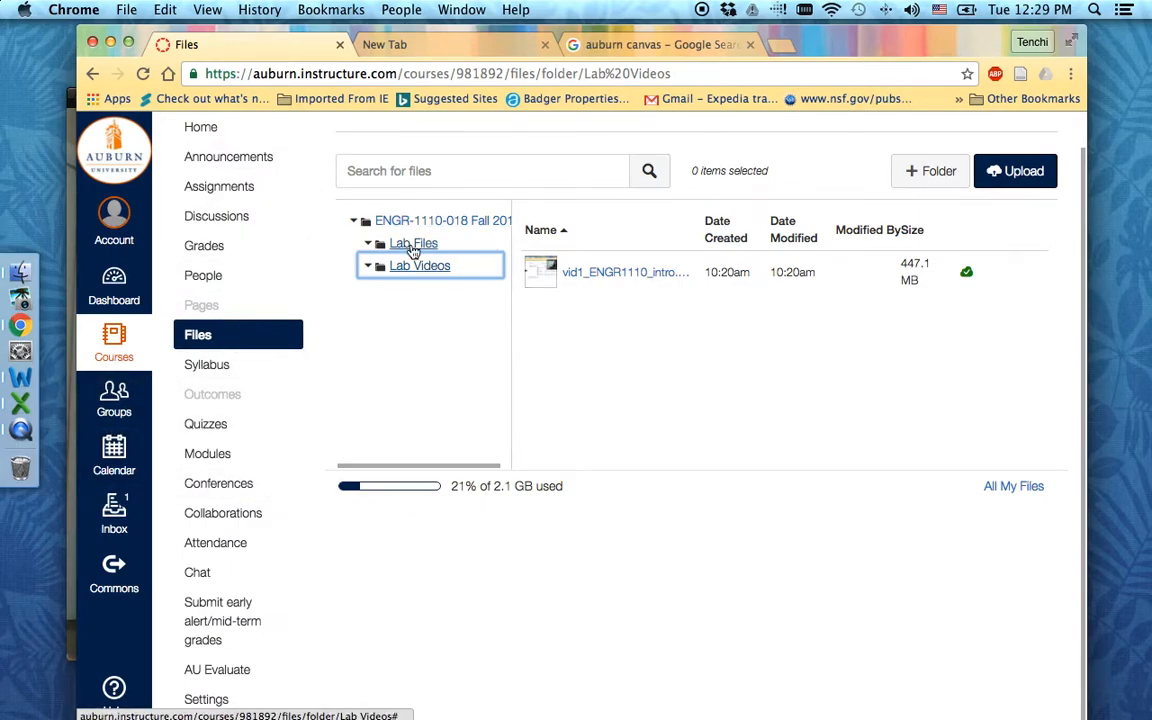
- View the course's Lab Files folder, return to Lab Videos, and minimize the browser window
left_click(420, 246)
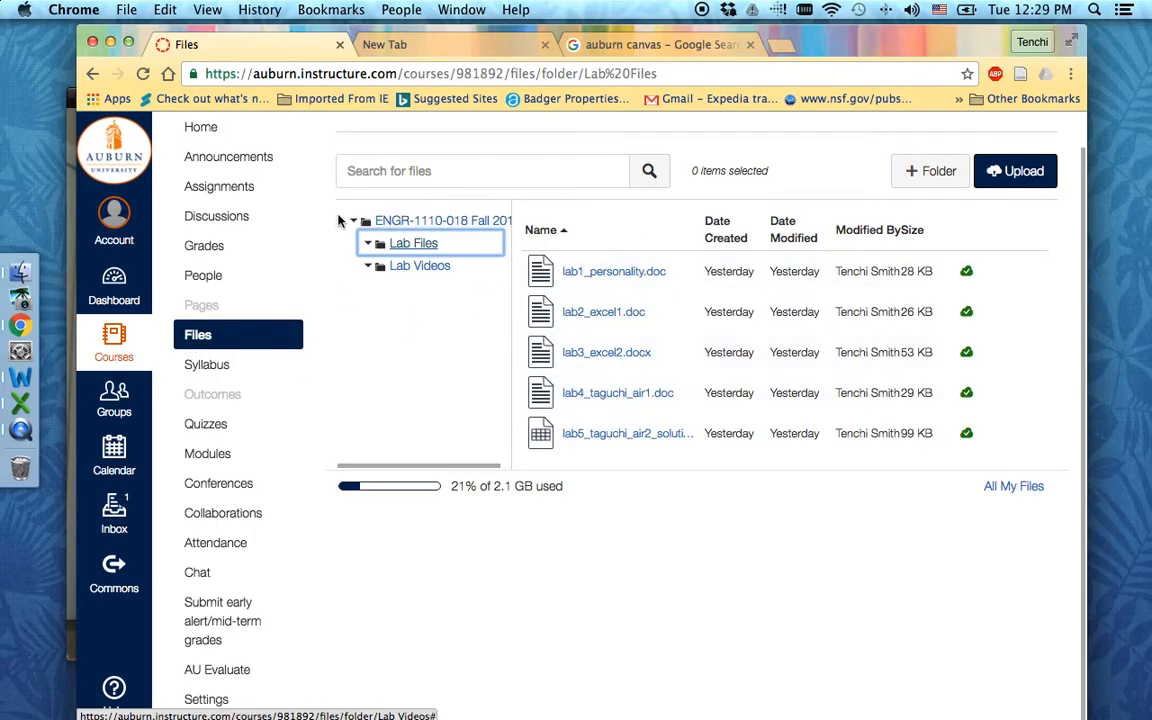
left_click(437, 268)
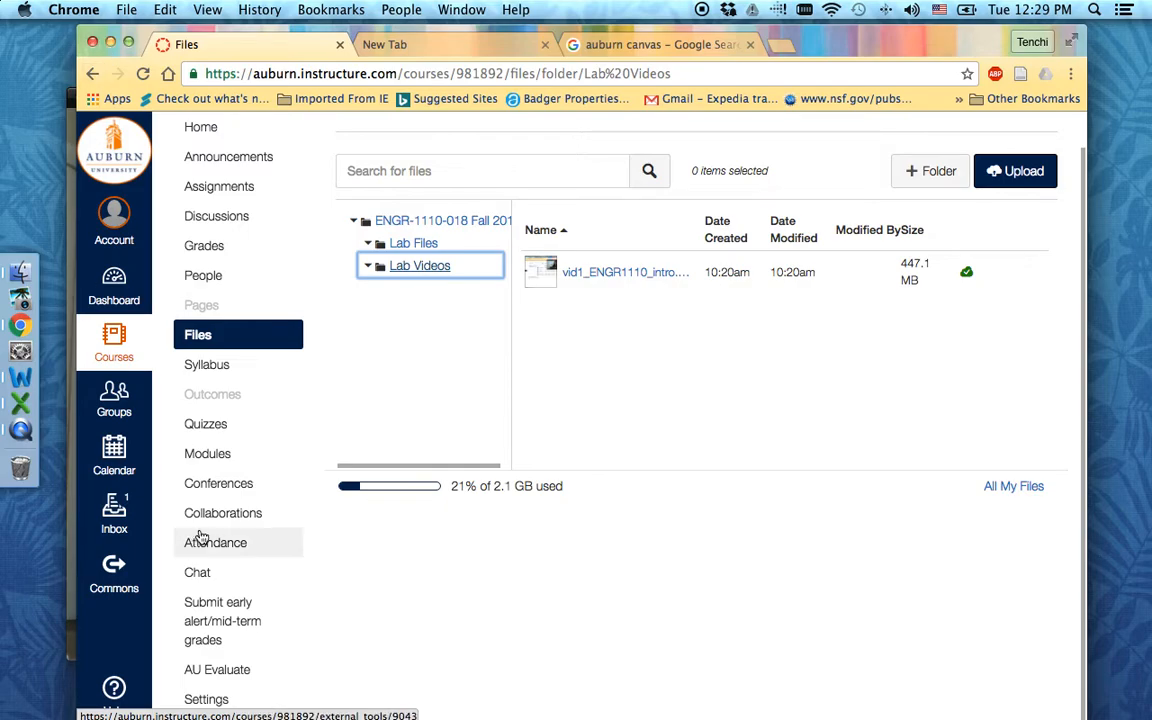
left_click(111, 43)
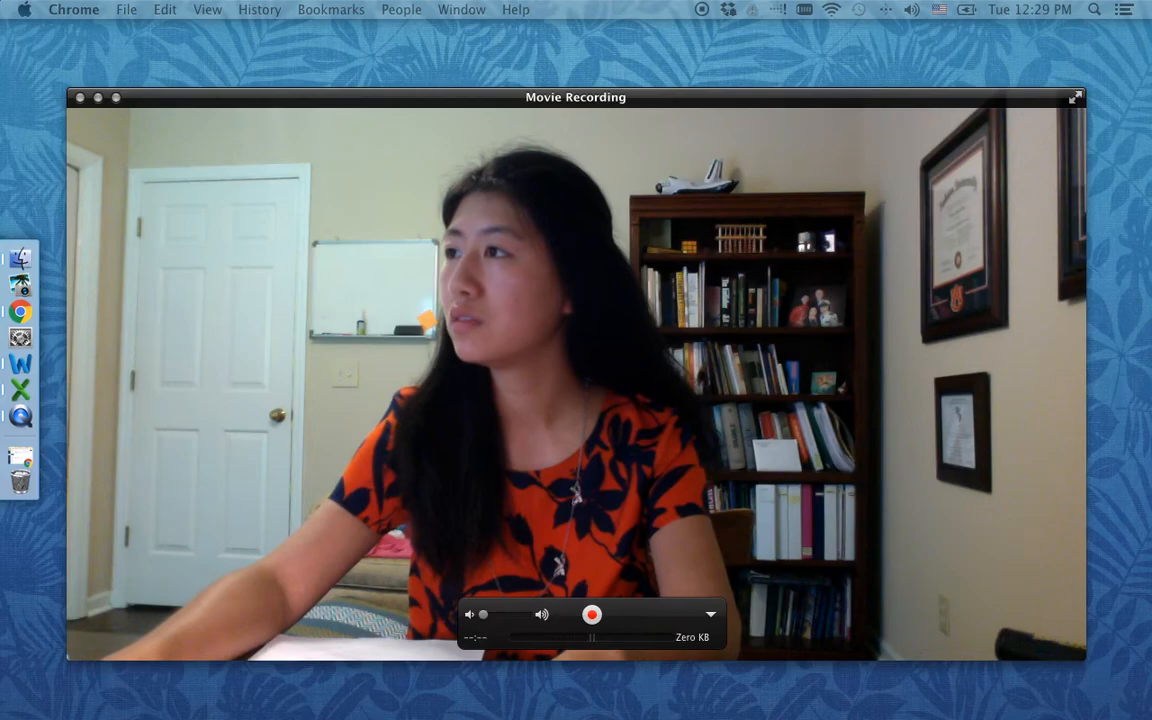
- Switch to the Word document lab2_excel1.doc, read through the Lab 2 submission rules and problems, and minimize it
left_click_drag(2, 560, 576, 57)
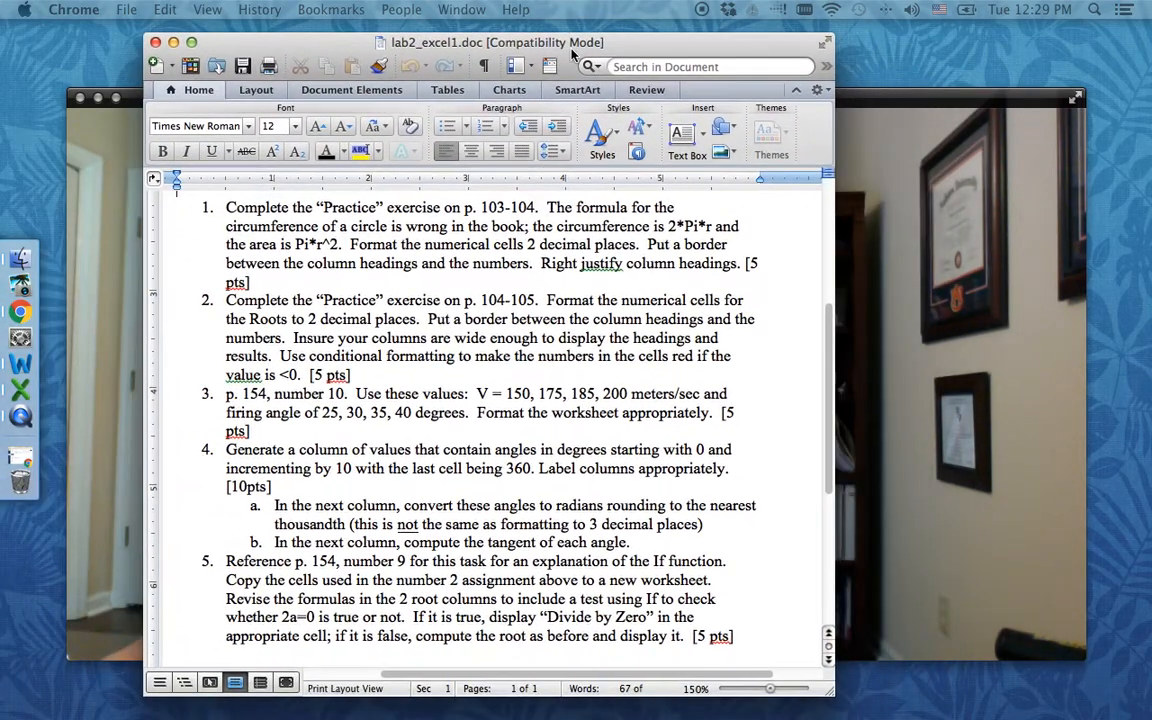
scroll(755, 565, "up", 5)
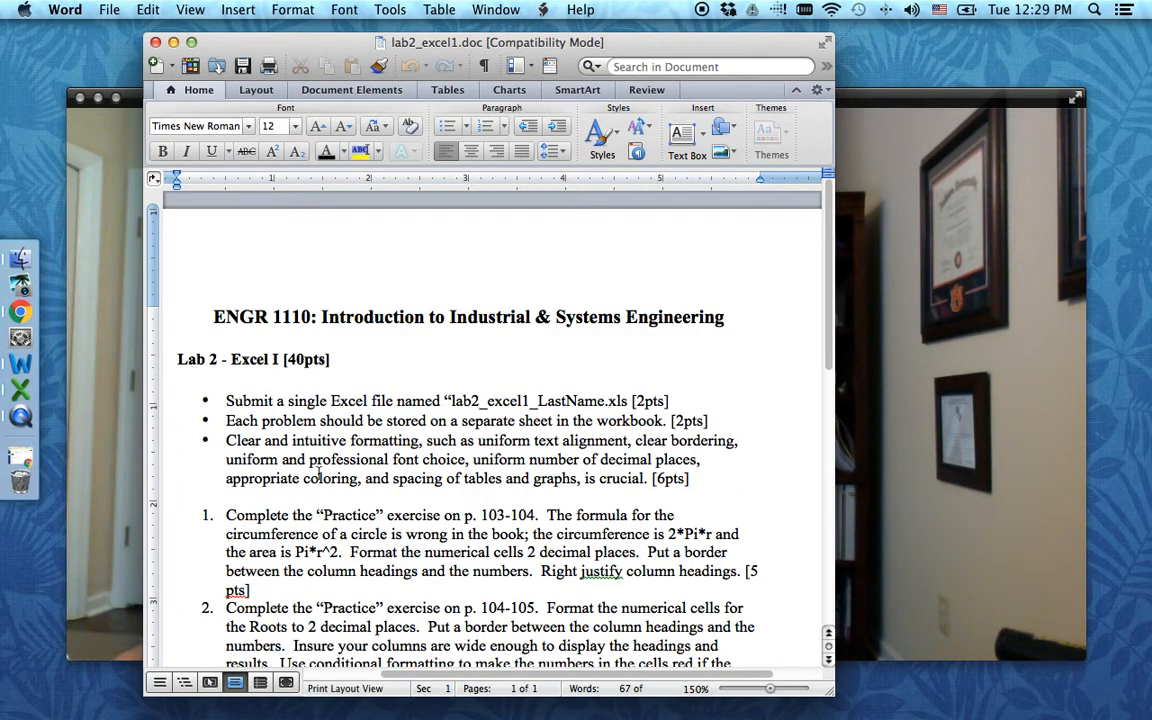
scroll(325, 482, "down", 2)
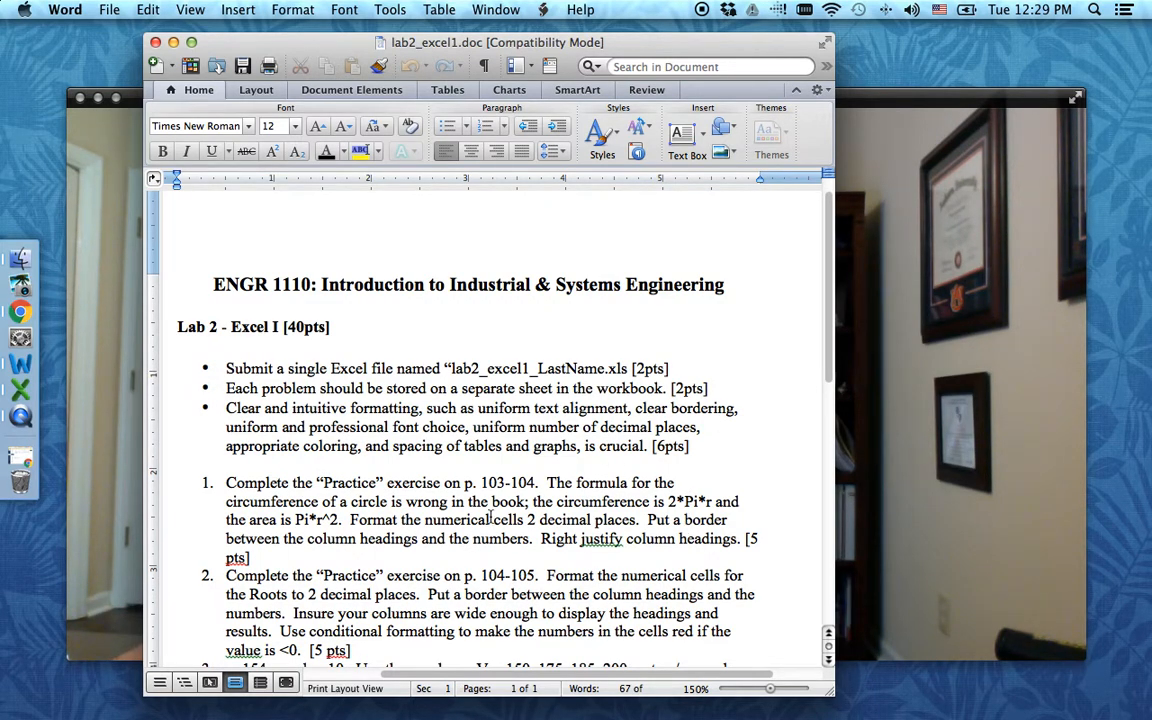
scroll(483, 528, "down", 4)
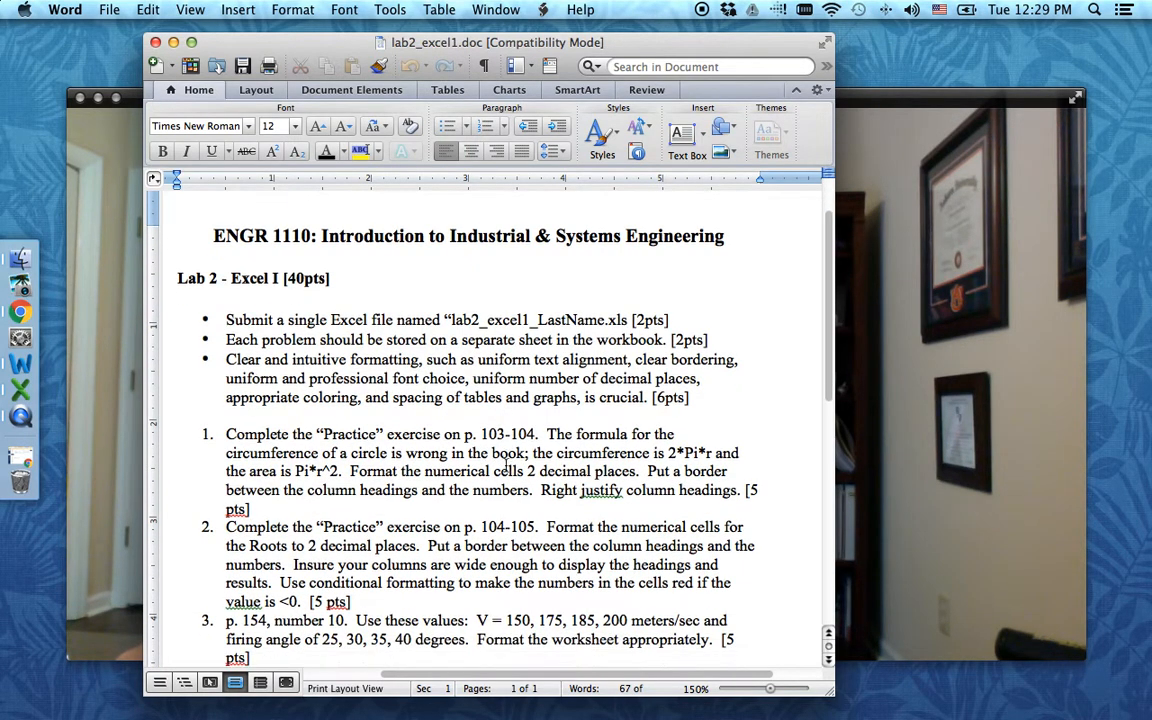
scroll(524, 493, "down", 5)
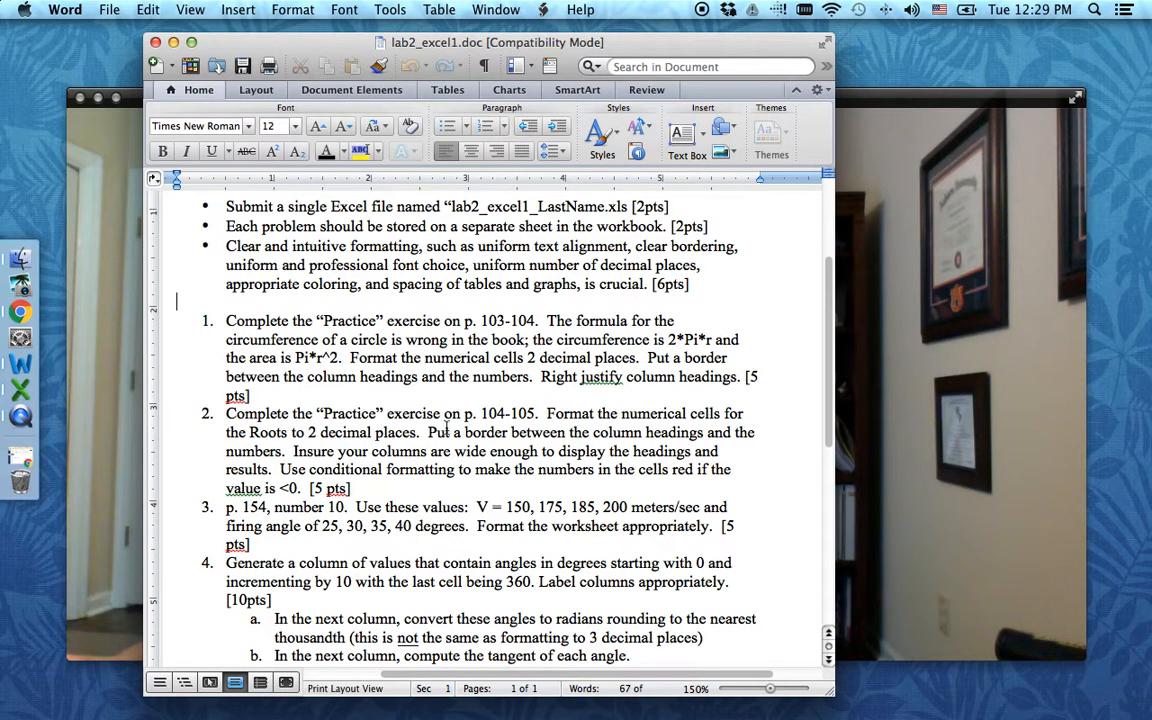
scroll(402, 385, "up", 4)
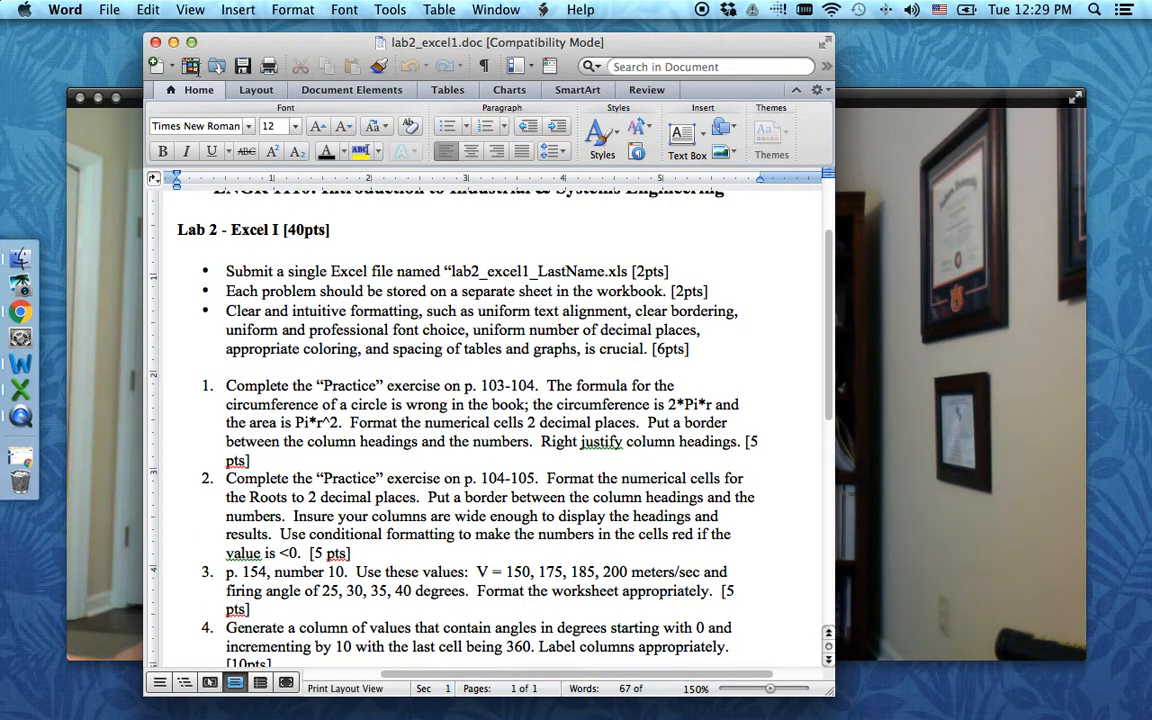
left_click(173, 42)
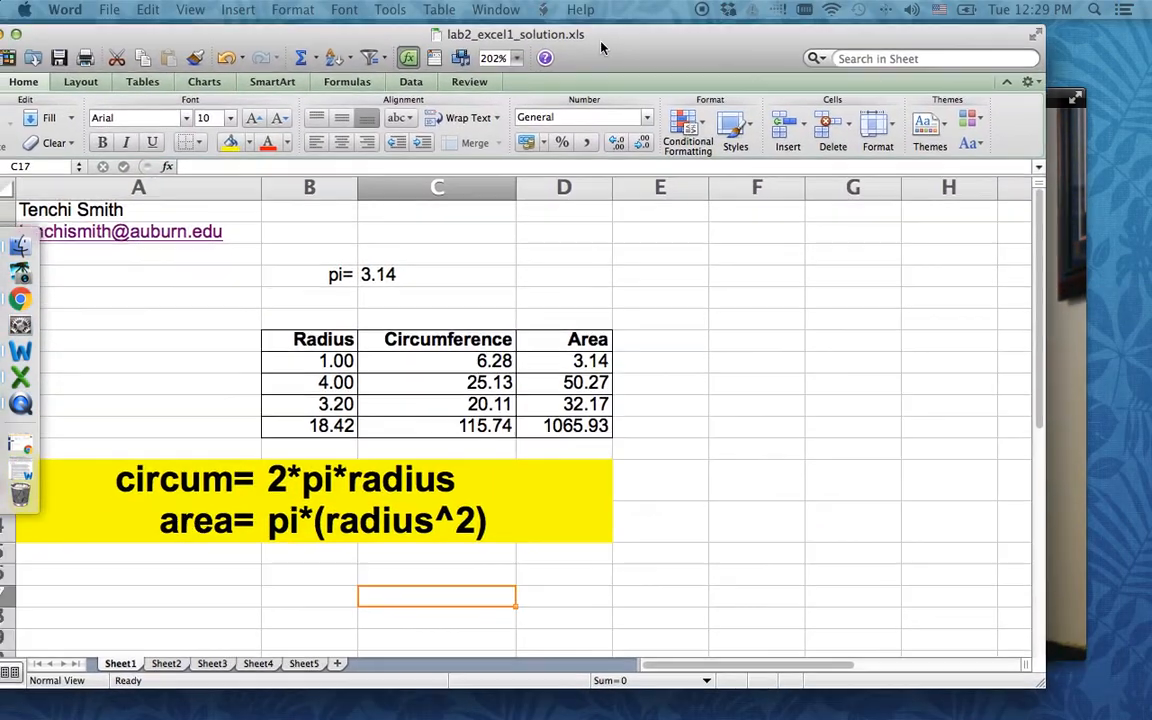
- Bring the workbook window lab2_excel1_solution.xls fully into view and inspect the name cell A1 and the pi cells B4 and C4
left_click_drag(540, 36, 677, 50)
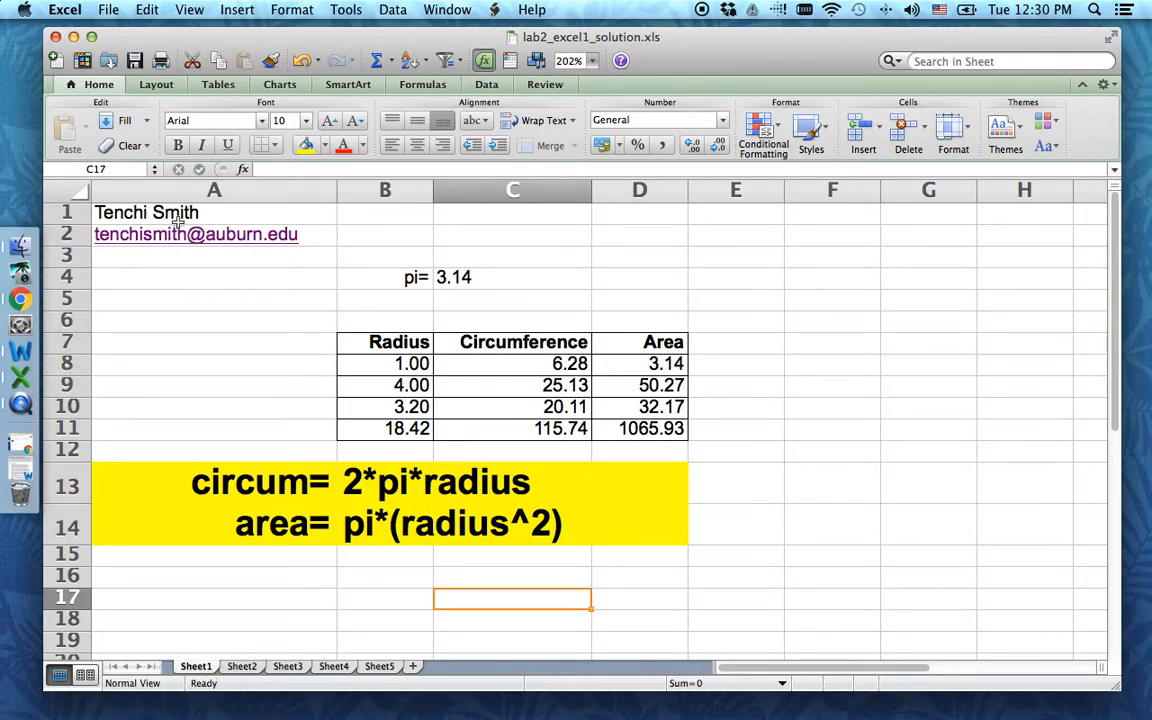
left_click(112, 213)
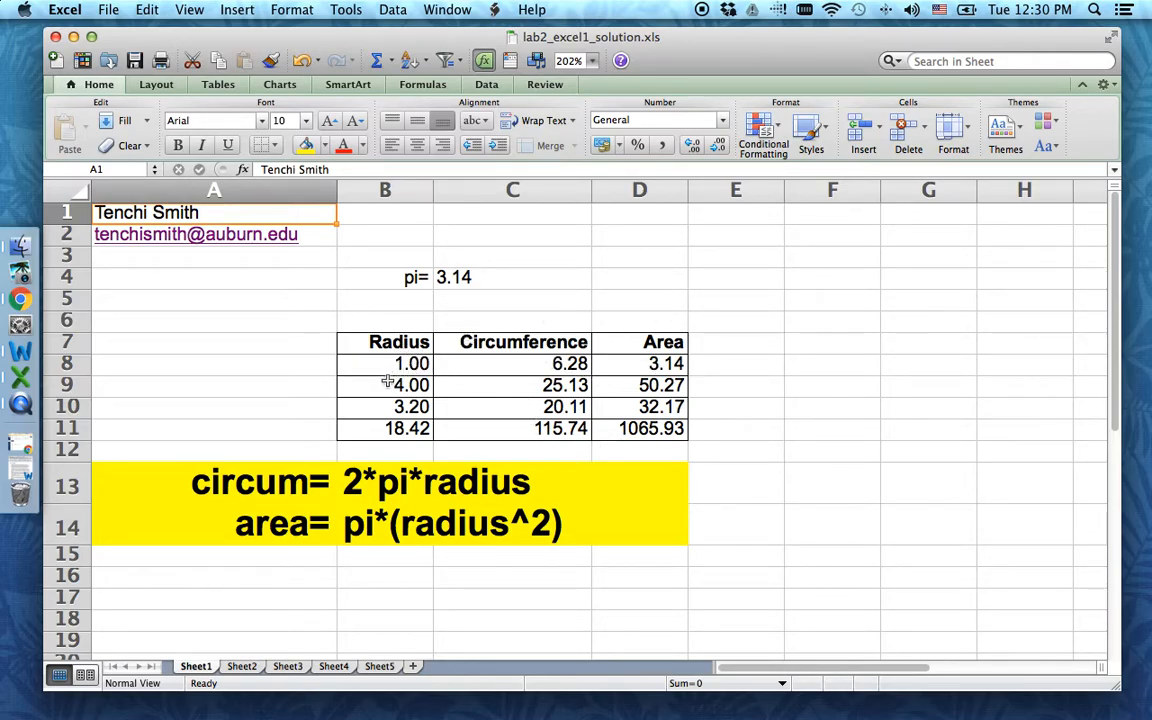
left_click(410, 277)
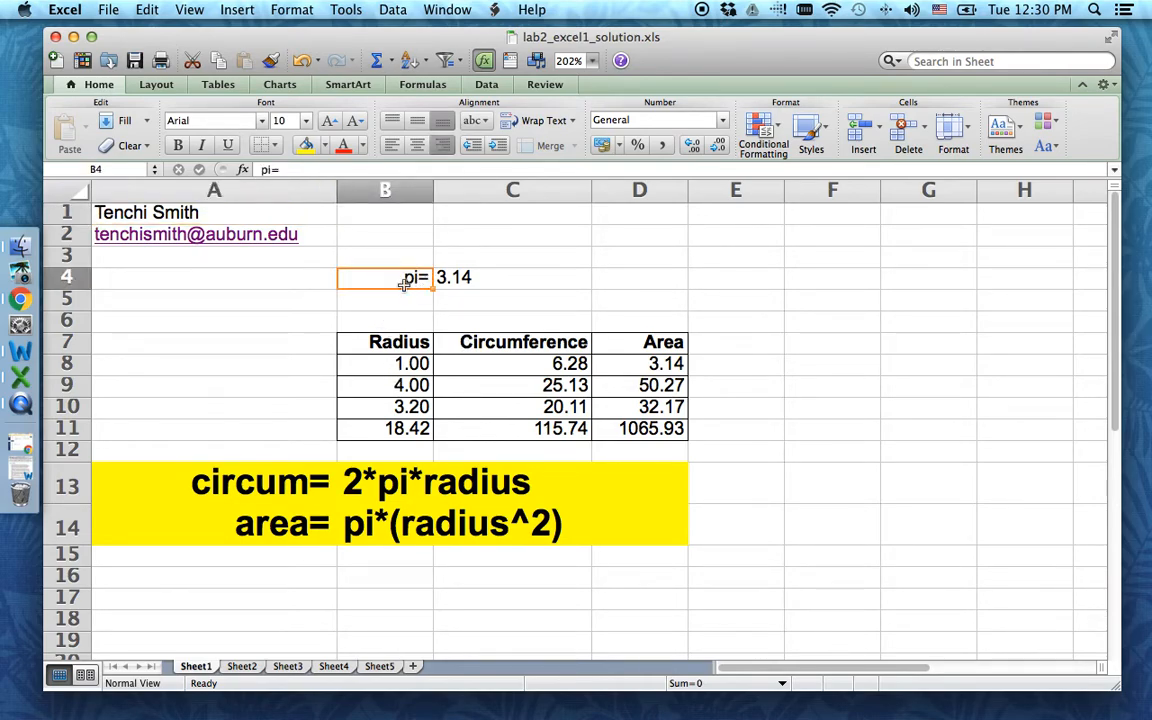
left_click(443, 279)
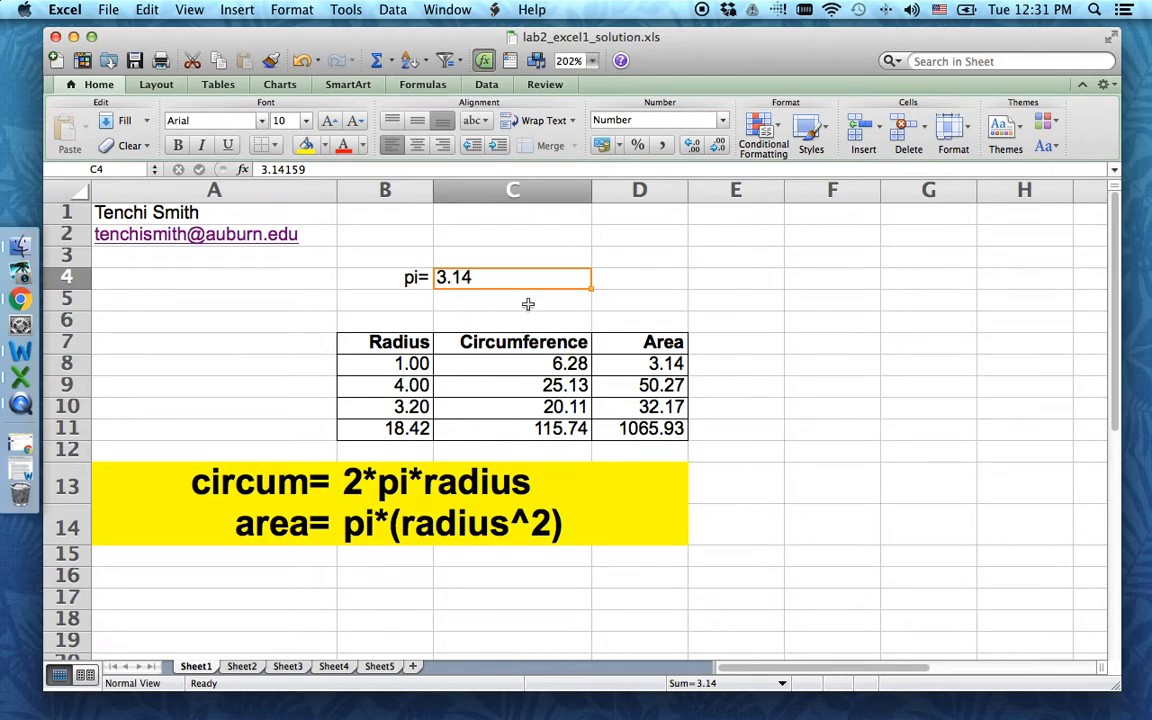
- Left-align the table in B7:D11 and center the values in cells C8 and D11
left_click_drag(362, 341, 643, 430)
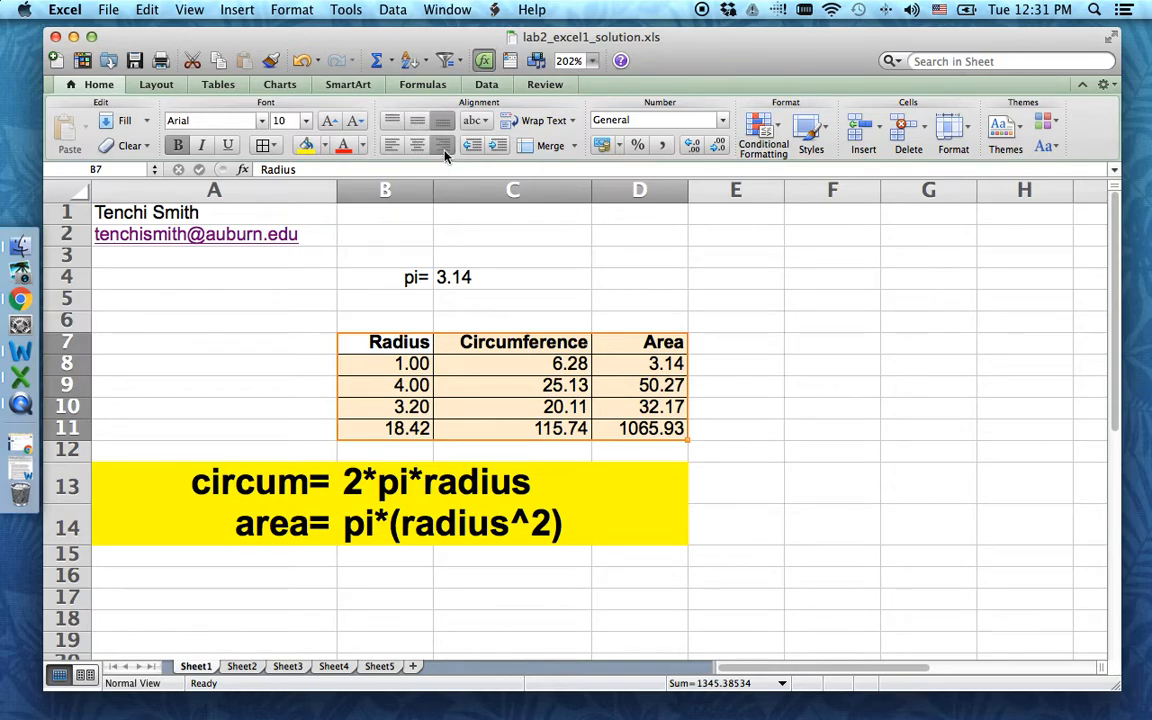
left_click(392, 146)
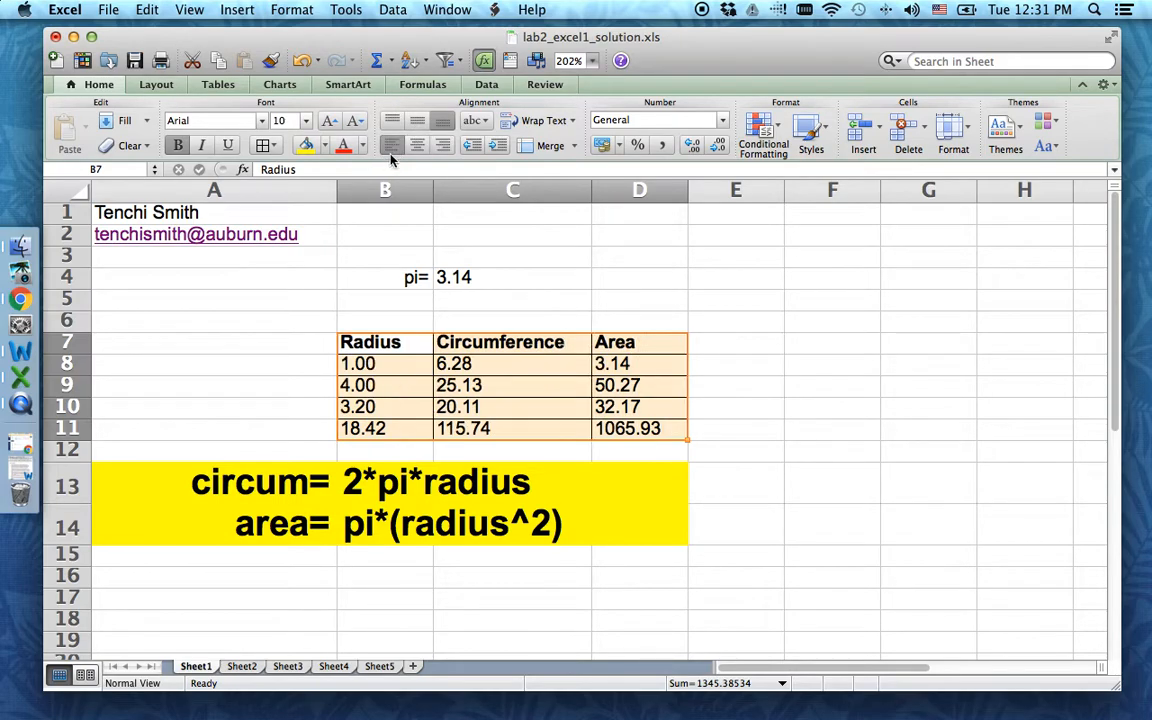
left_click(463, 366)
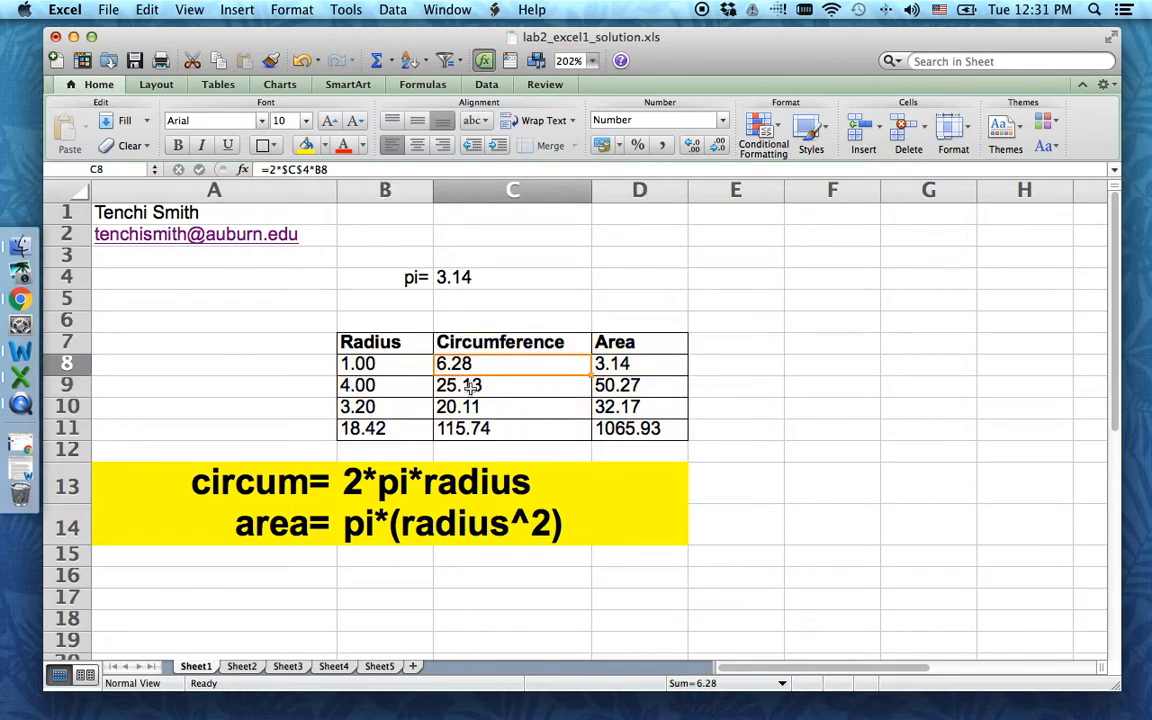
left_click(420, 146)
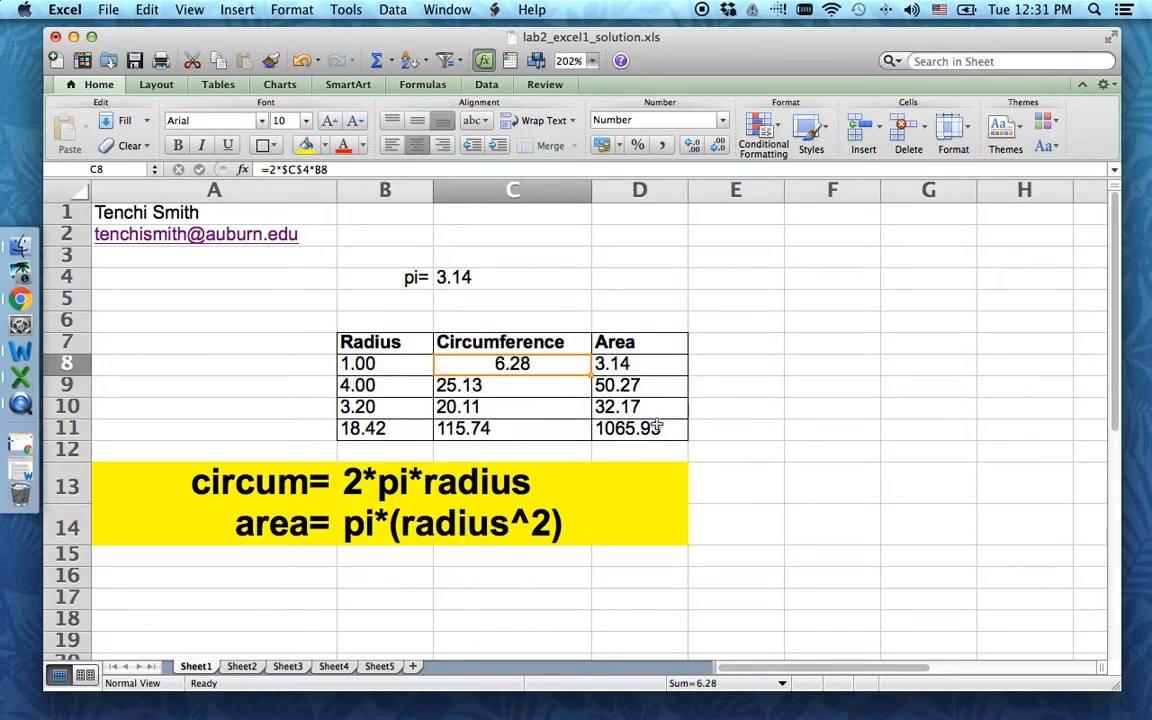
left_click(668, 428)
left_click(443, 146)
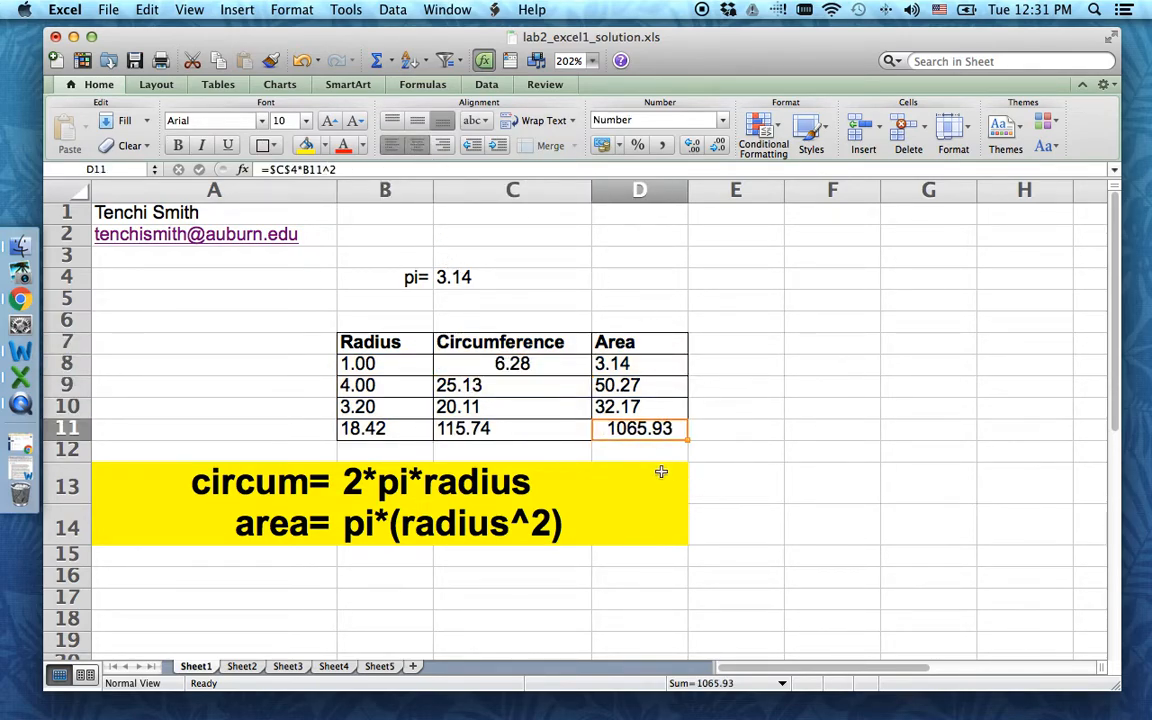
- Right-align all headings and values of the table in B7:D11
key("Right")
left_click_drag(349, 341, 640, 428)
left_click(443, 146)
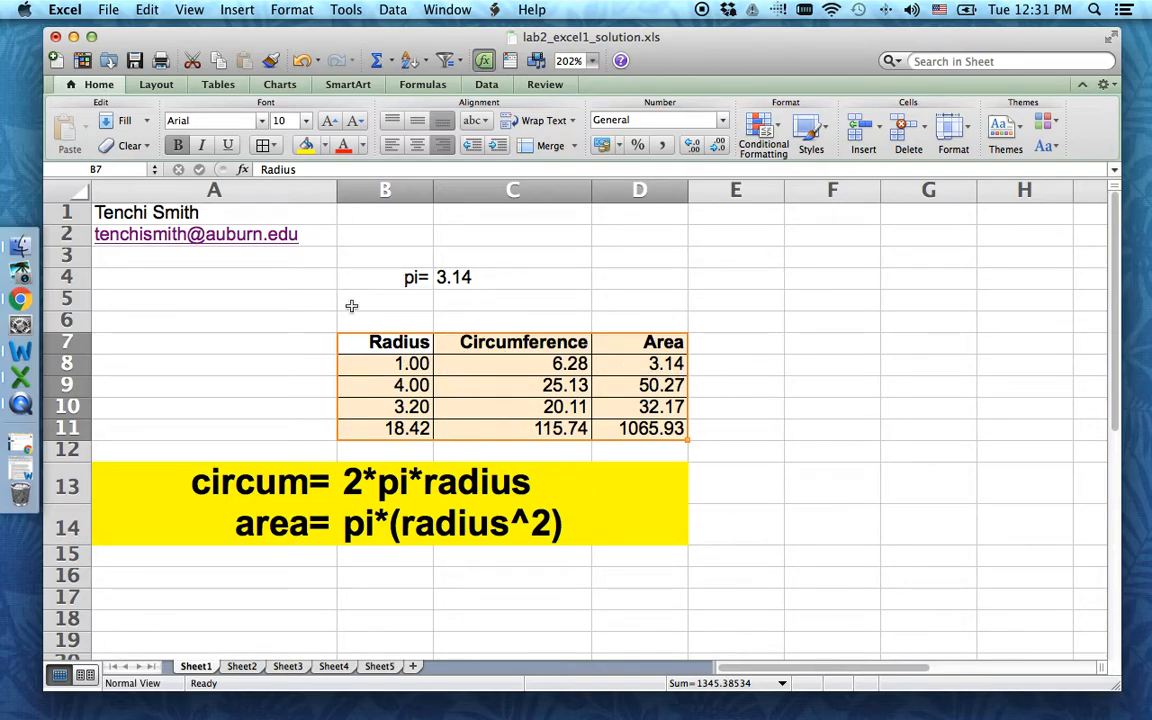
left_click(926, 386)
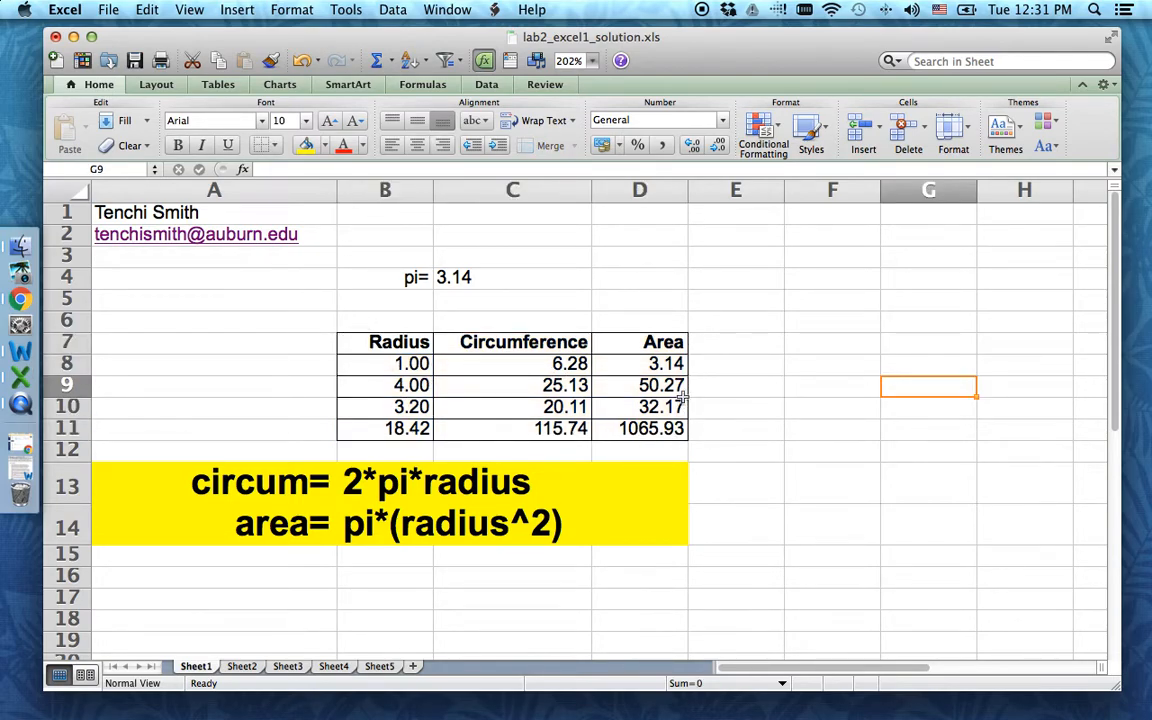
- Apply all borders to the radius, circumference and area table in B7:D11
left_click(277, 149)
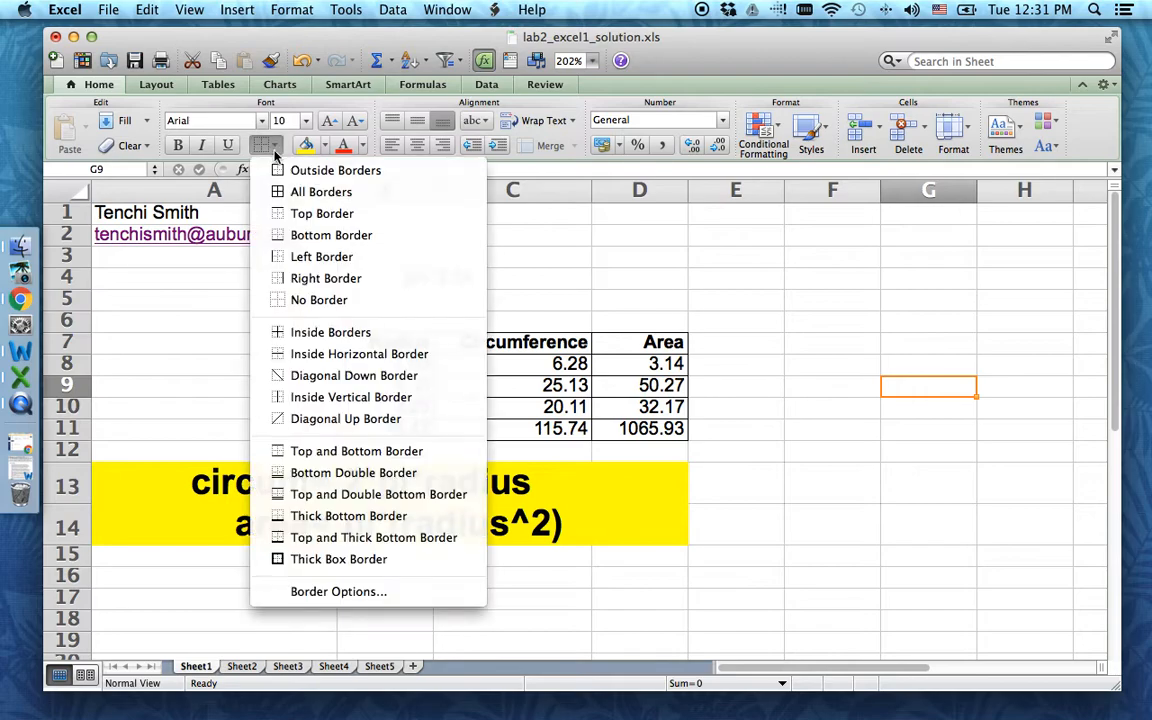
left_click(674, 407)
left_click_drag(405, 348, 665, 428)
left_click(277, 146)
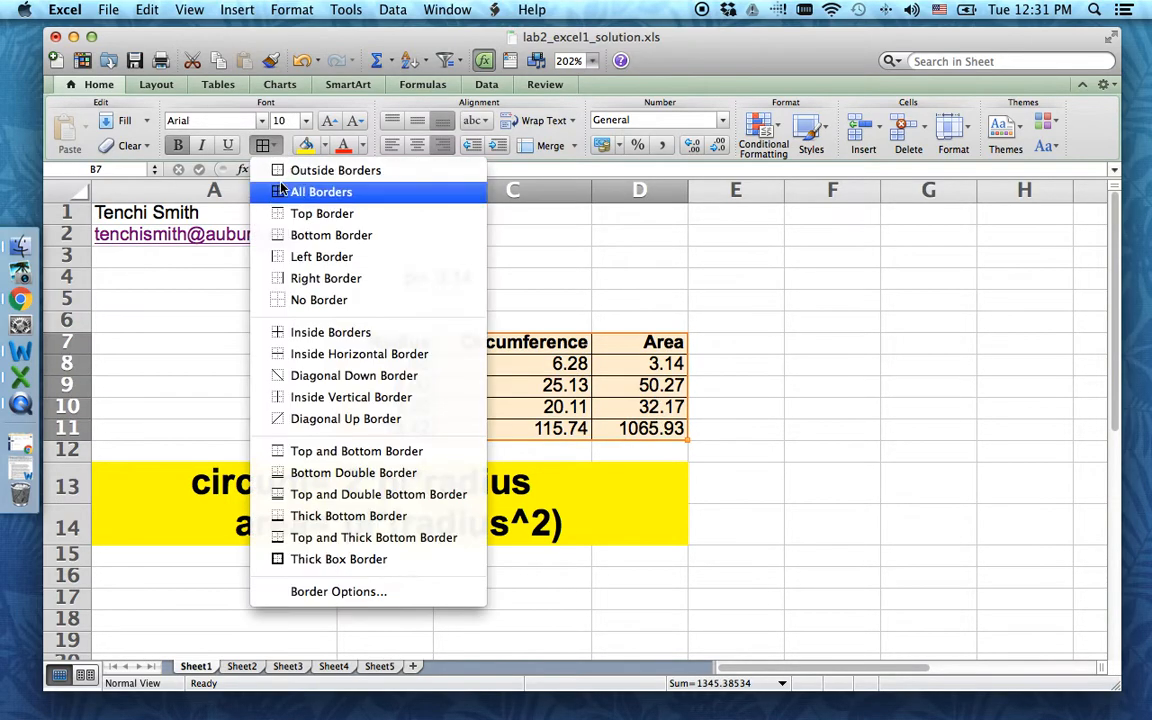
left_click(329, 192)
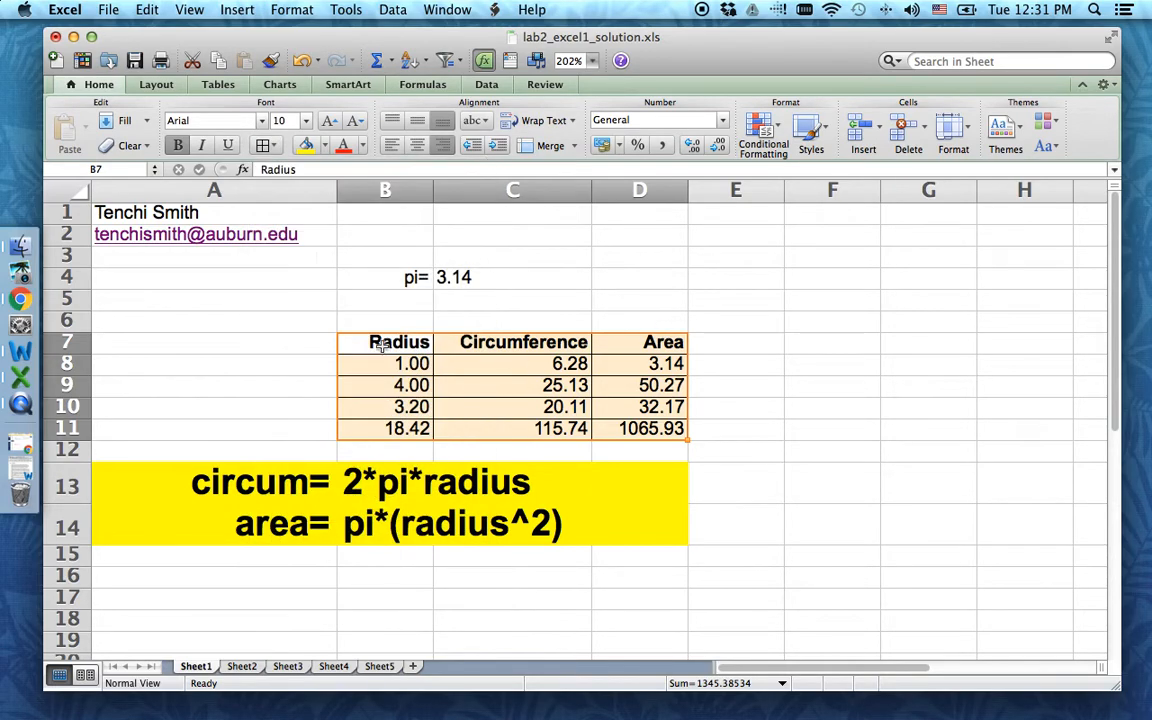
- Toggle bold off and back on for the table headings in B7:D7
left_click(378, 350)
left_click_drag(372, 342, 662, 346)
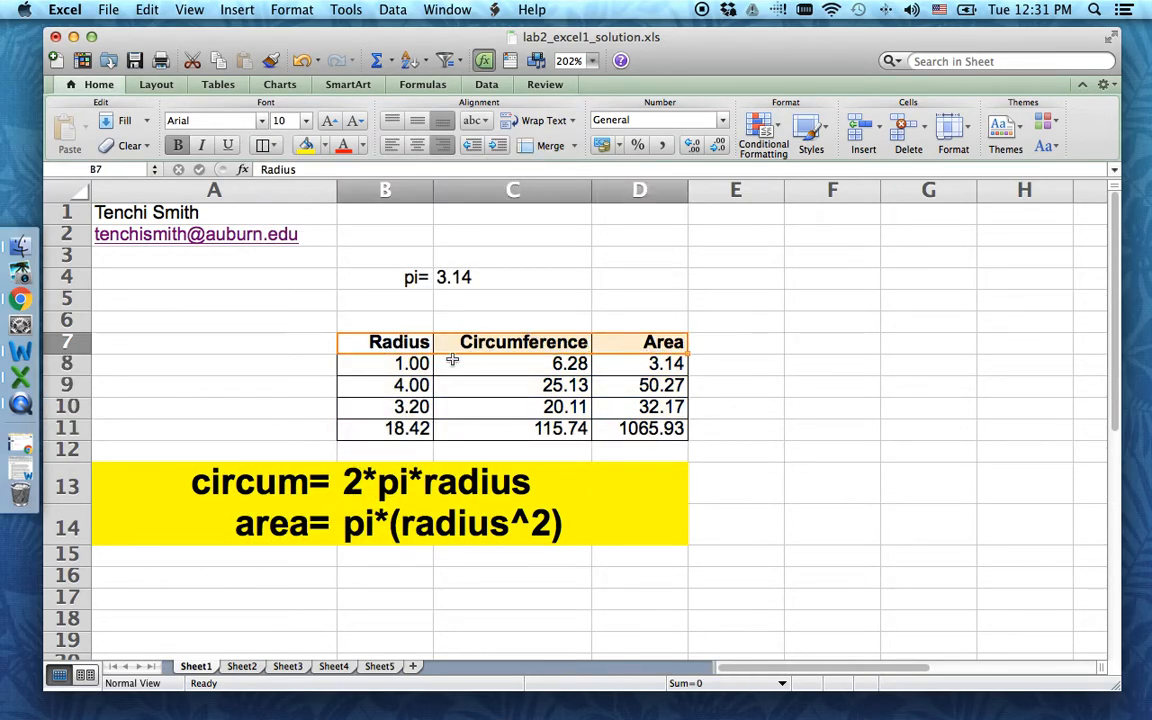
left_click(179, 145)
left_click(177, 146)
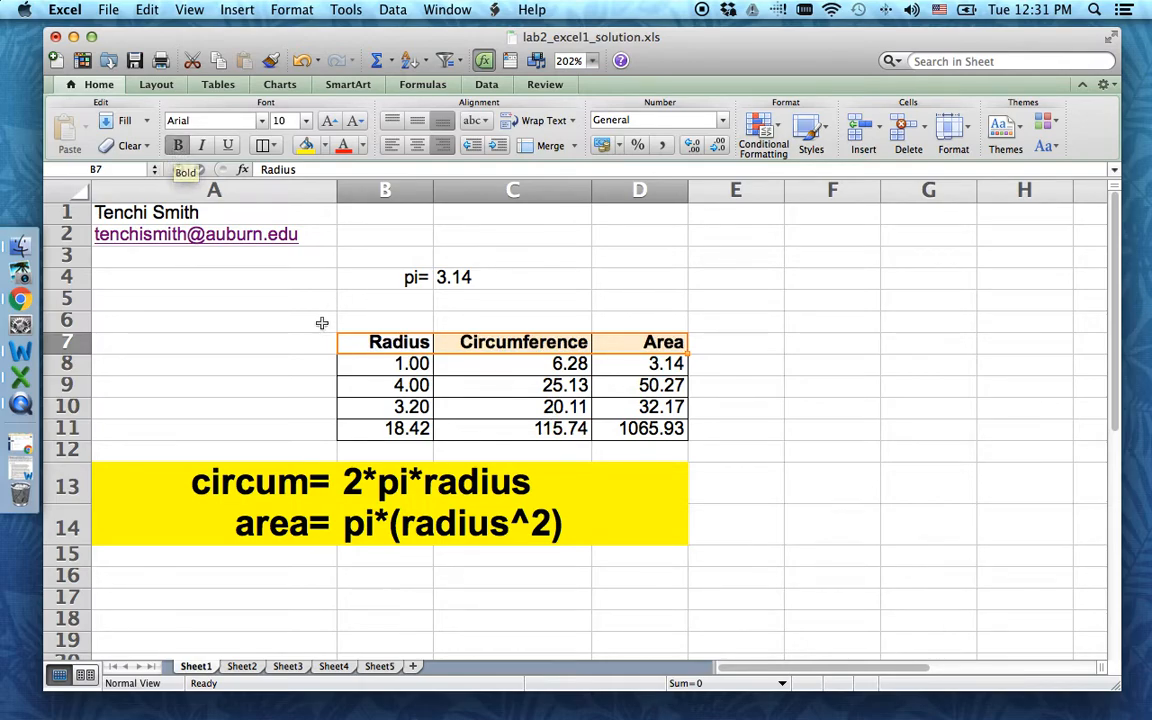
- Select the cells under the Radius heading from B8 to B12 to examine the radius values
left_click(805, 404)
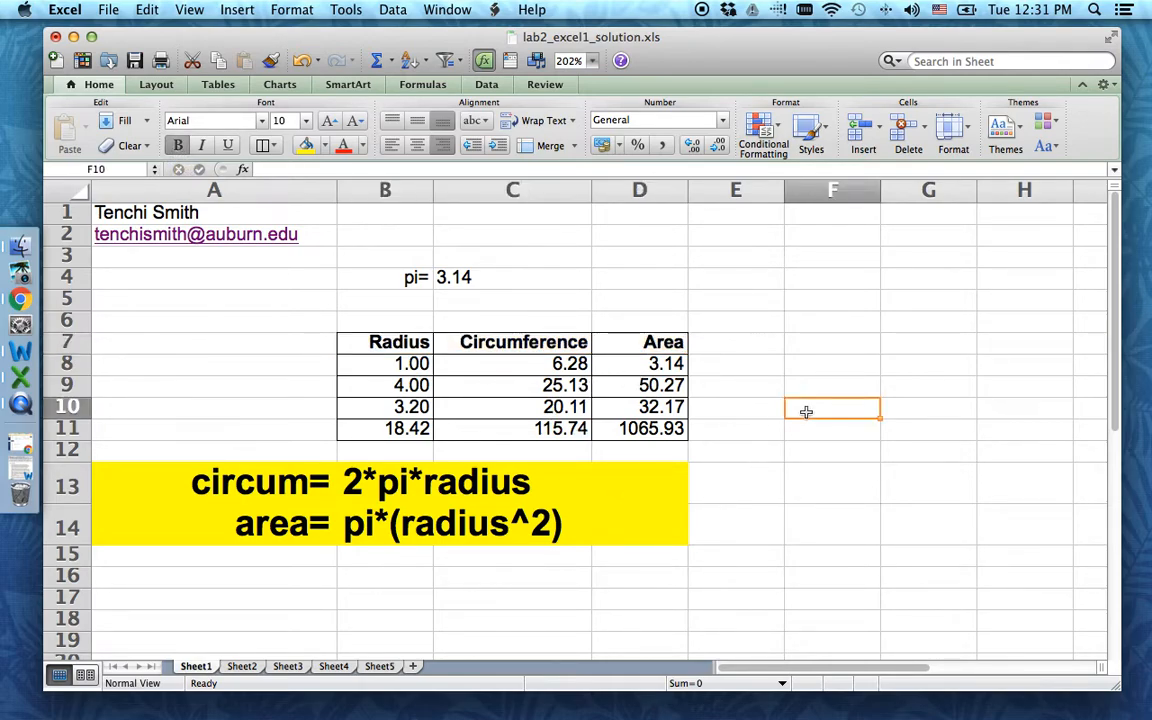
left_click(384, 361)
left_click_drag(384, 370, 384, 450)
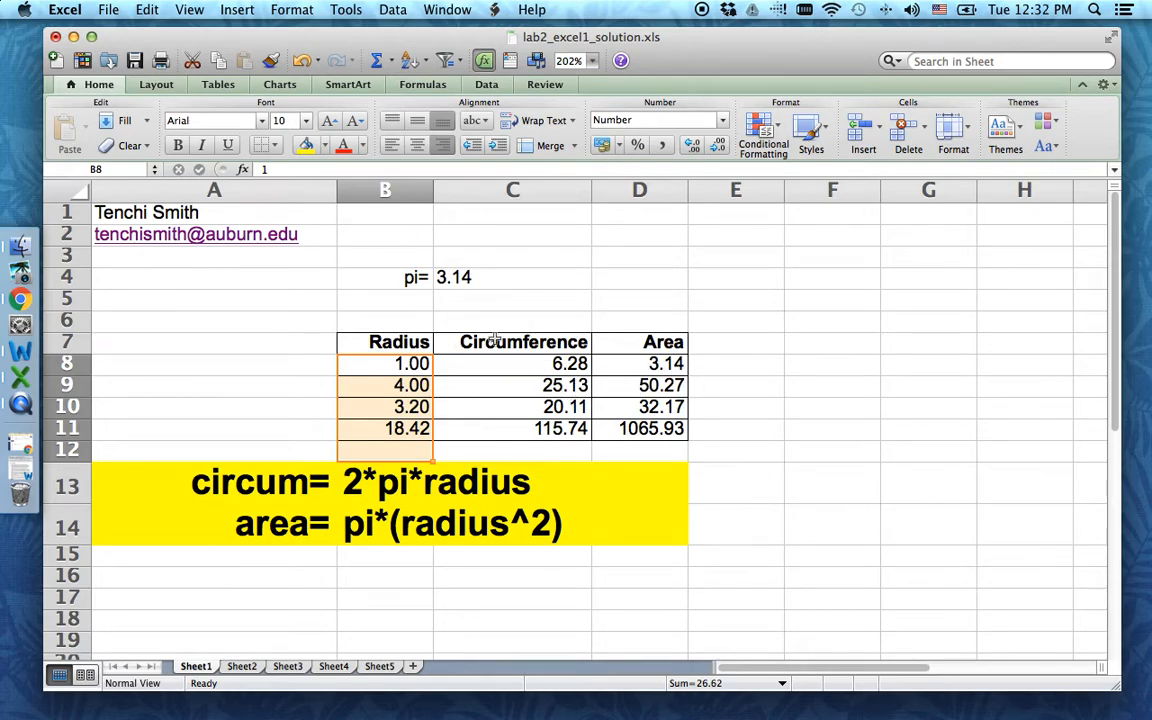
- Enter the formula =2*C4*B8 in C8 to calculate the circumference of the first radius
left_click(566, 366)
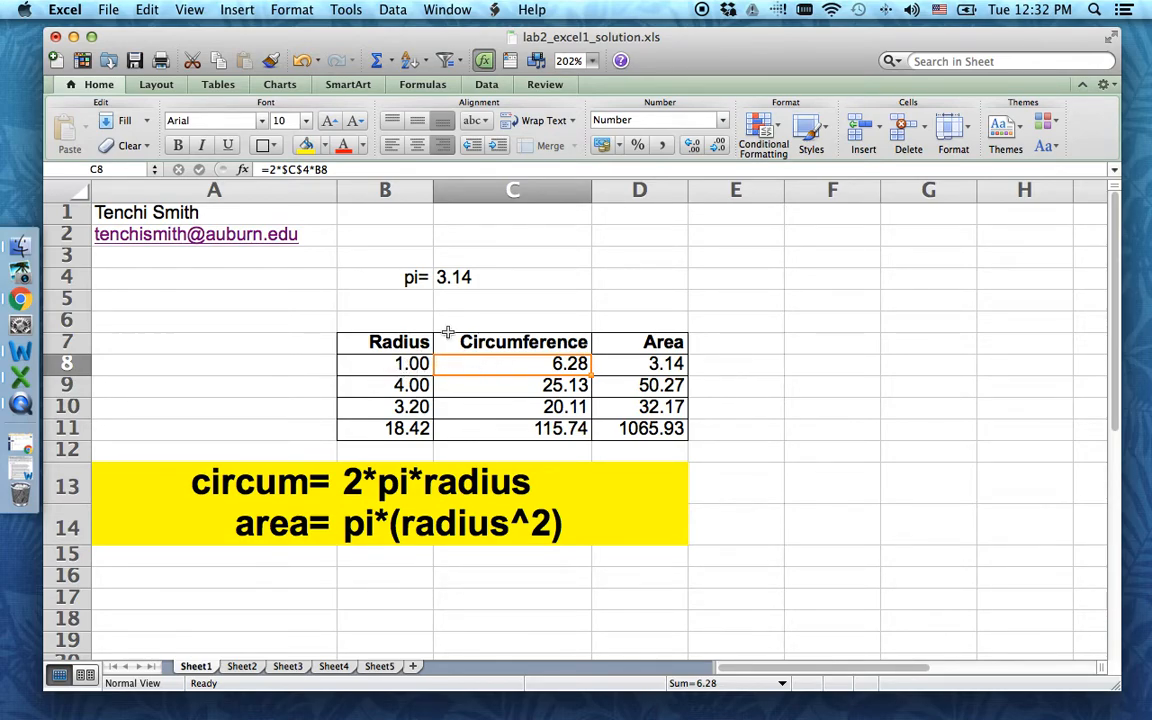
type("=")
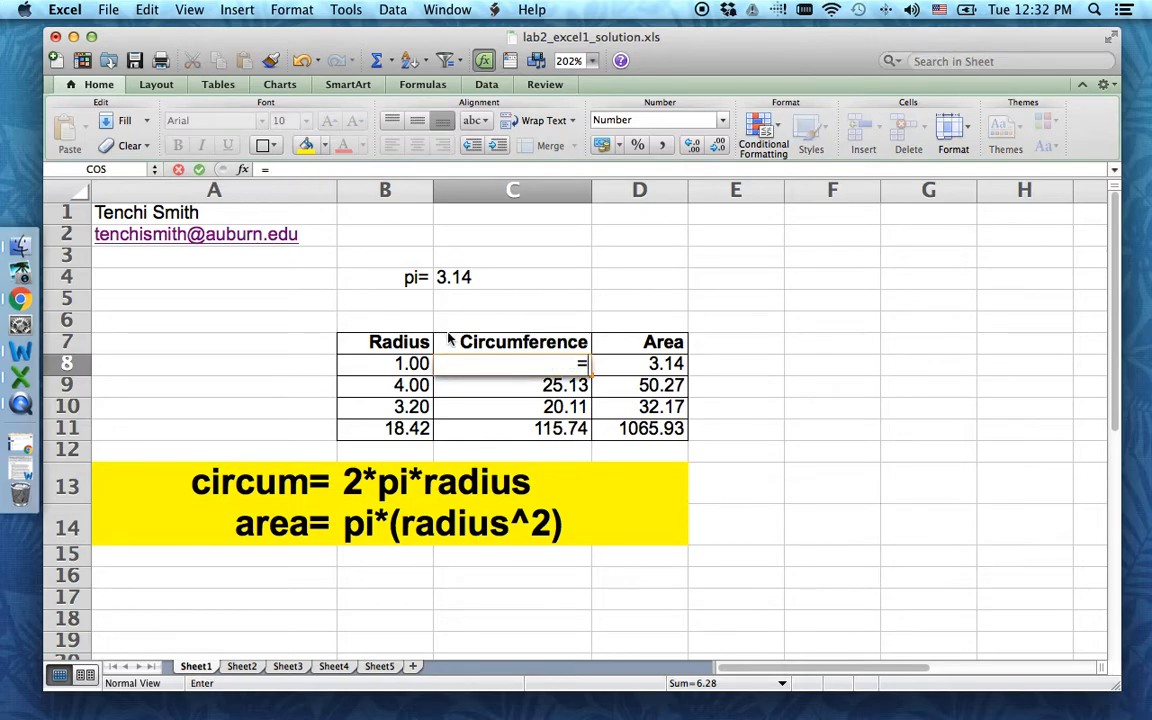
left_click(479, 277)
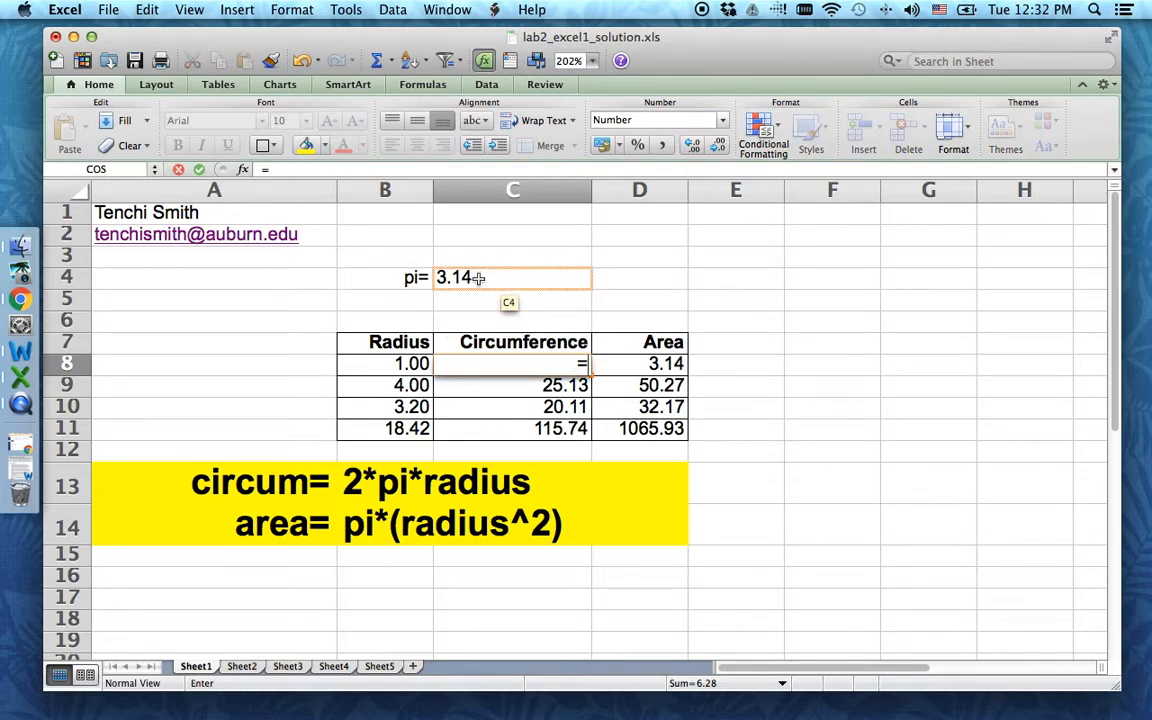
left_click(478, 278)
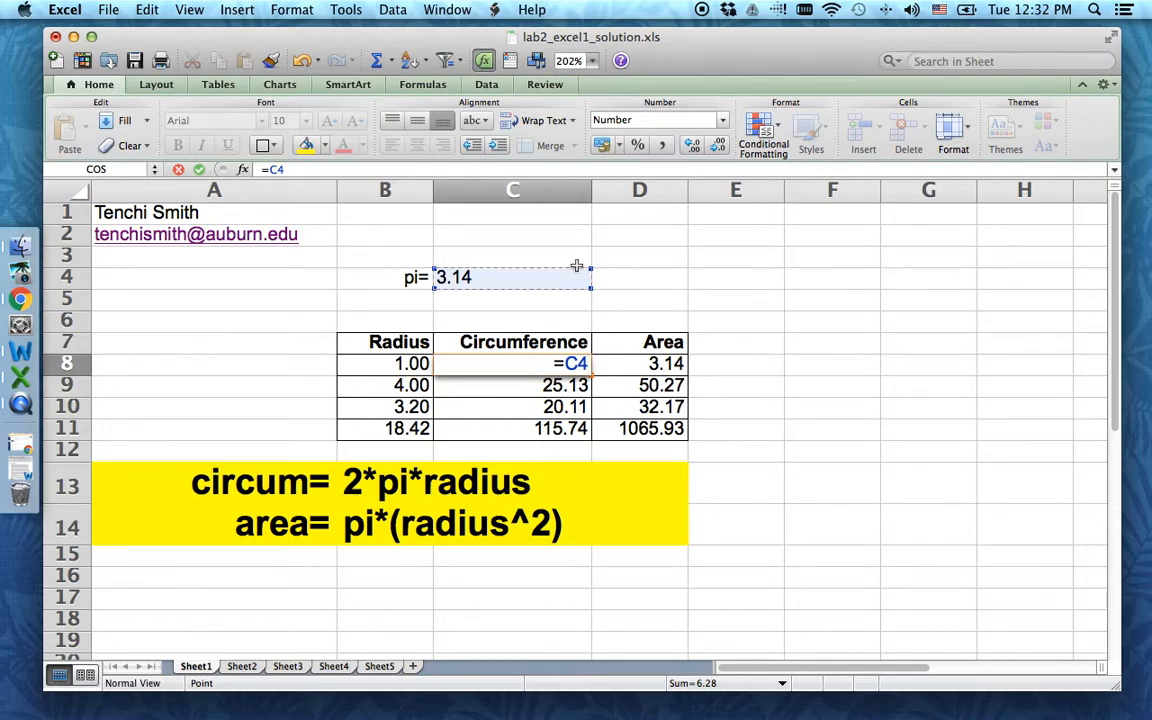
left_click(561, 363)
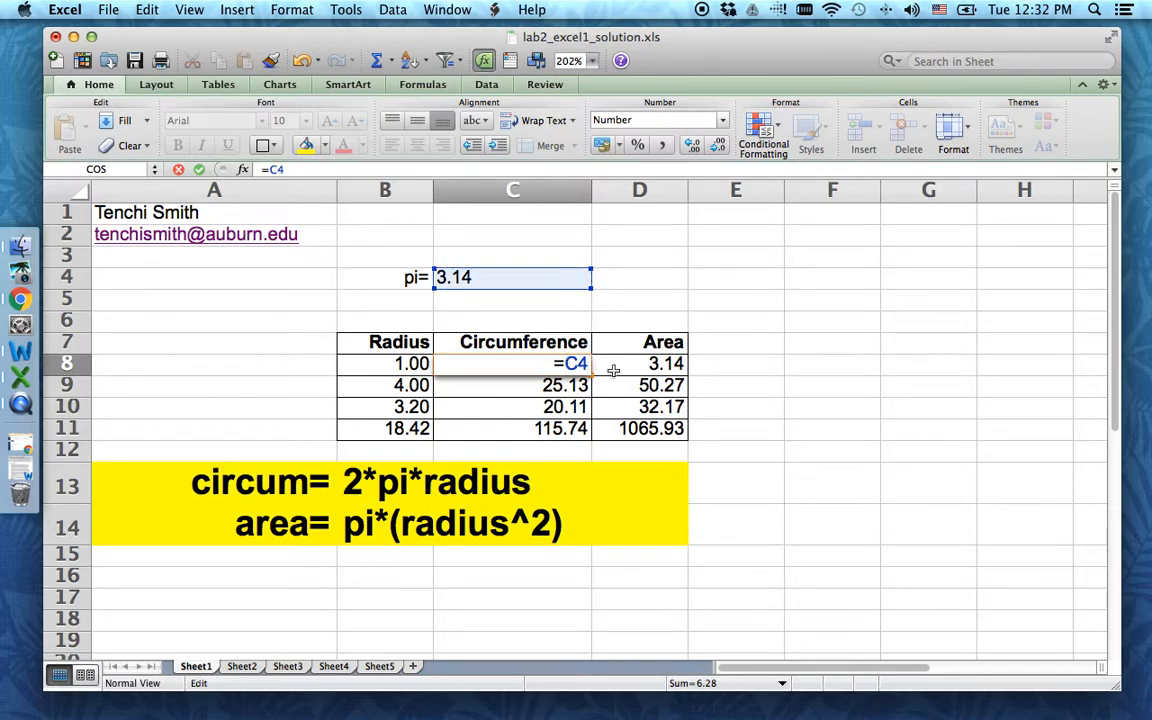
type("2*")
double_click(596, 364)
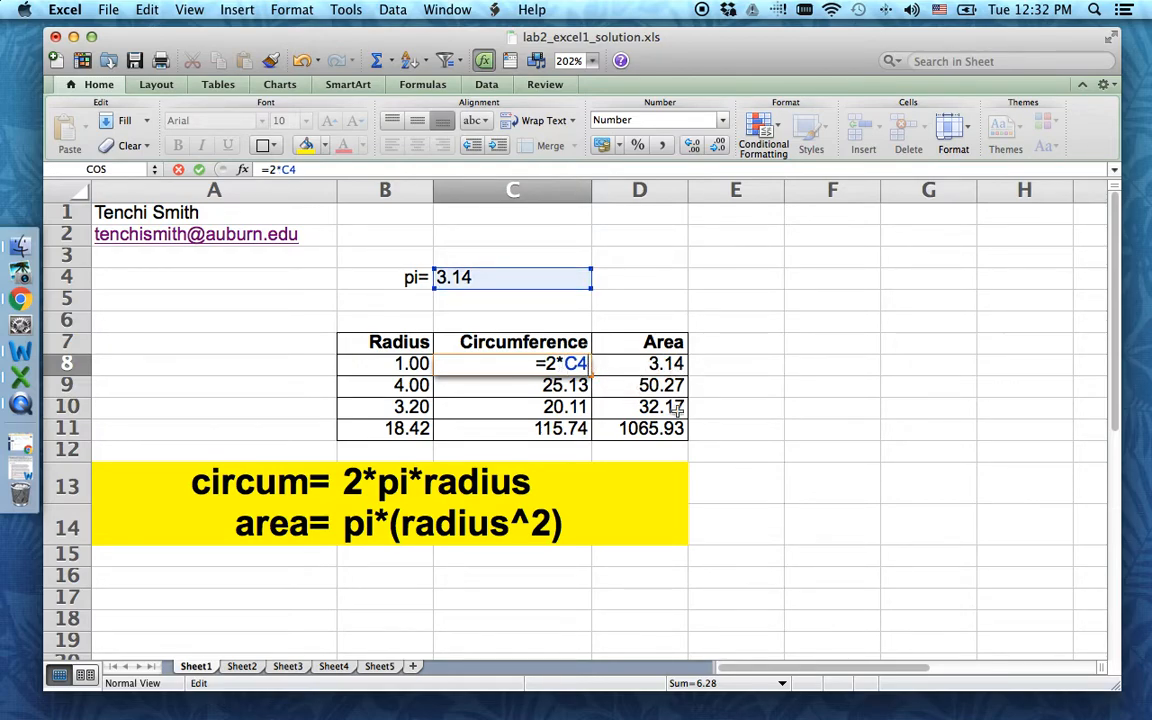
type("*")
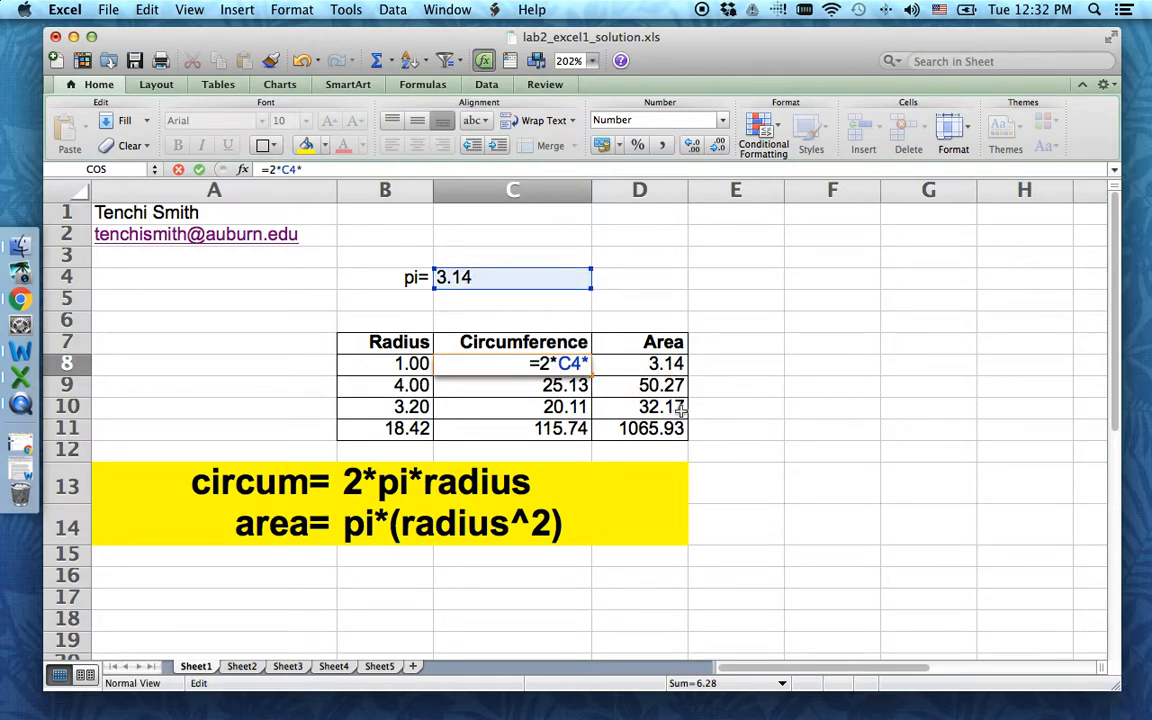
left_click(400, 363)
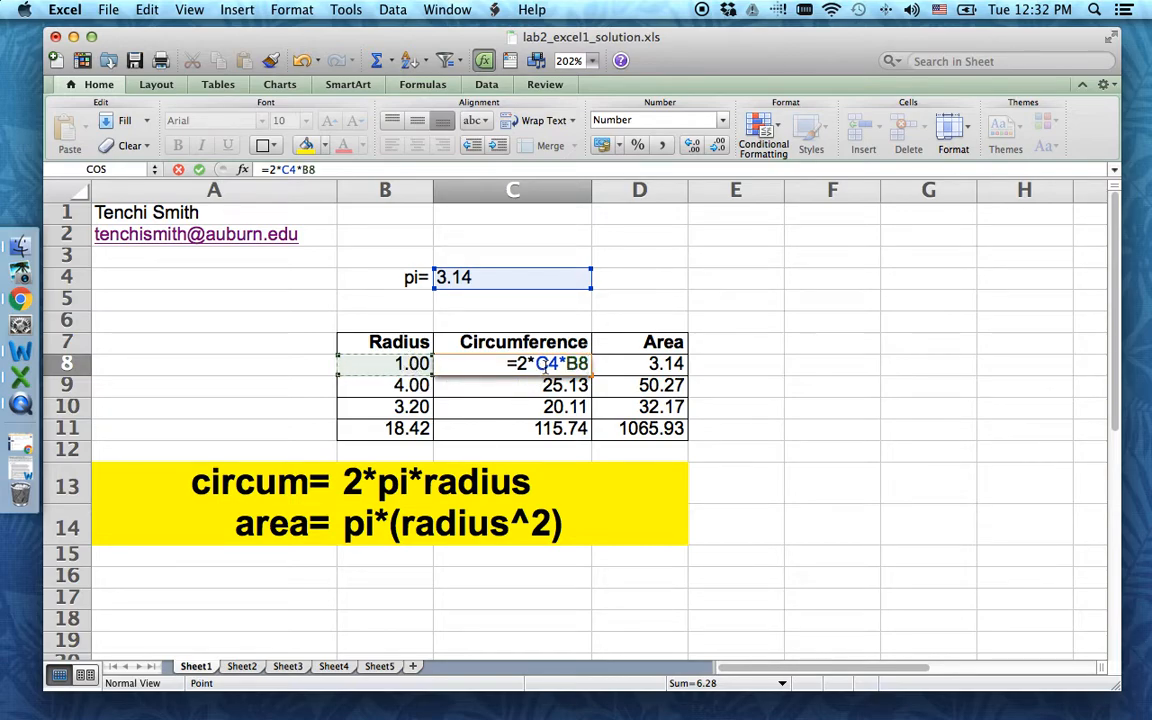
key("Return")
- Inspect the reference to the pi cell C4 within the circumference formula in C8
left_click(547, 366)
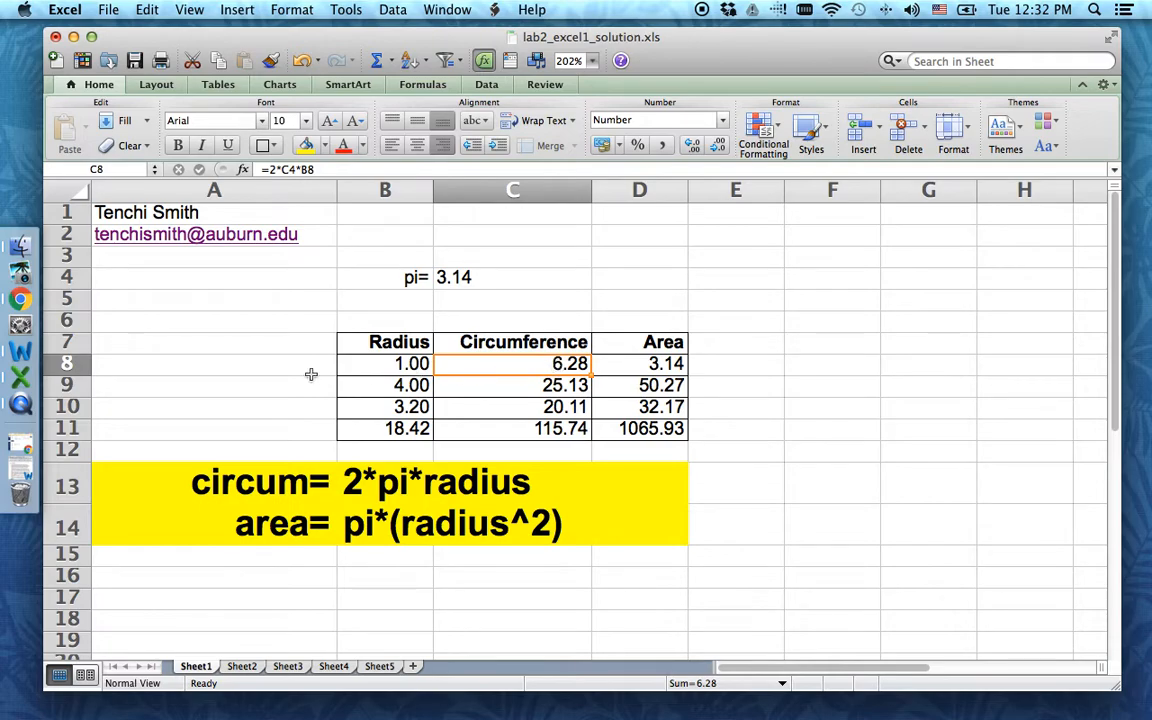
double_click(542, 365)
double_click(540, 364)
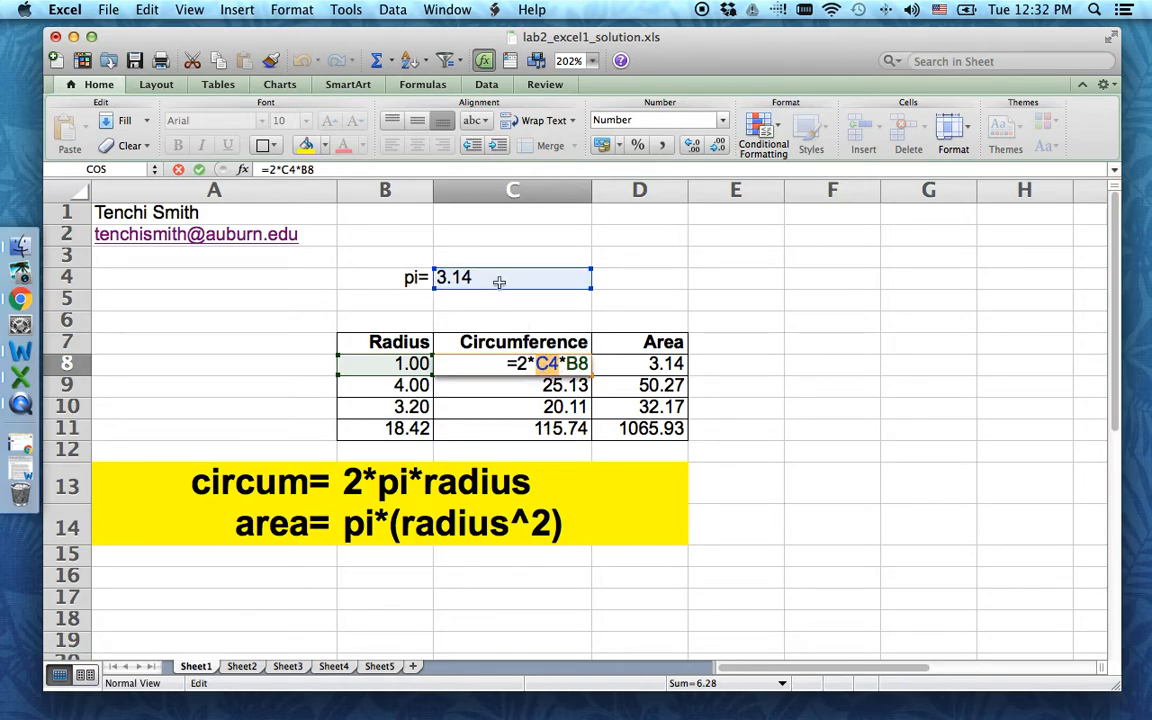
left_click(540, 363)
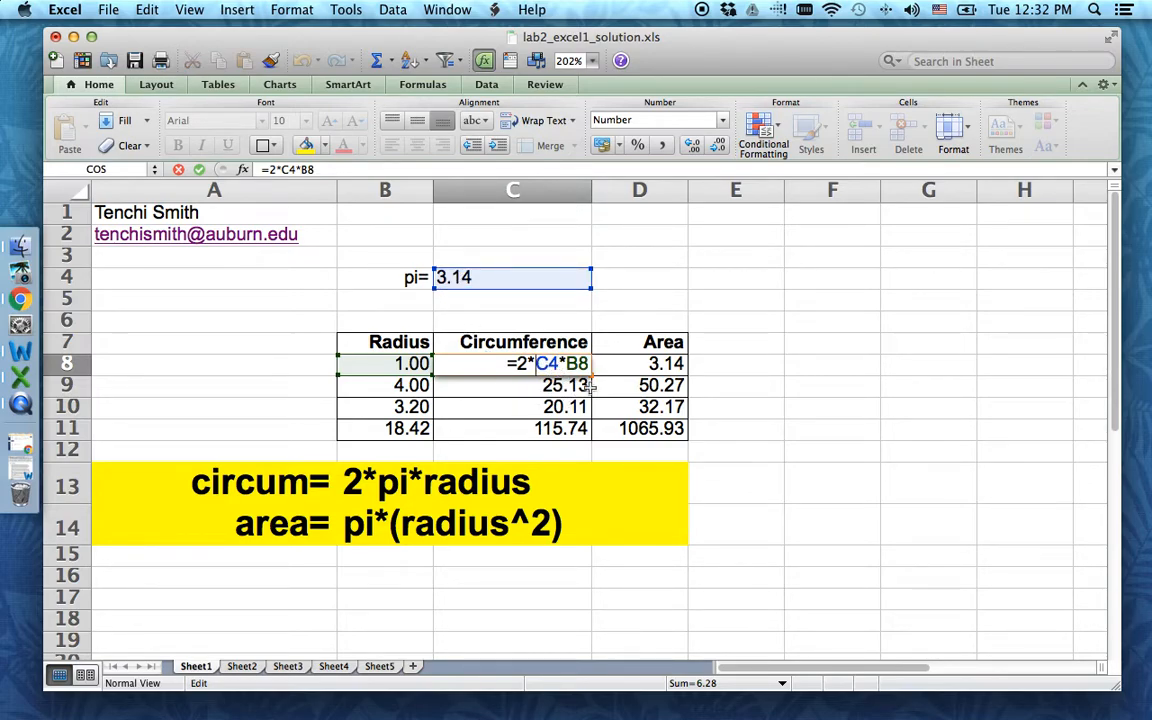
key("Return")
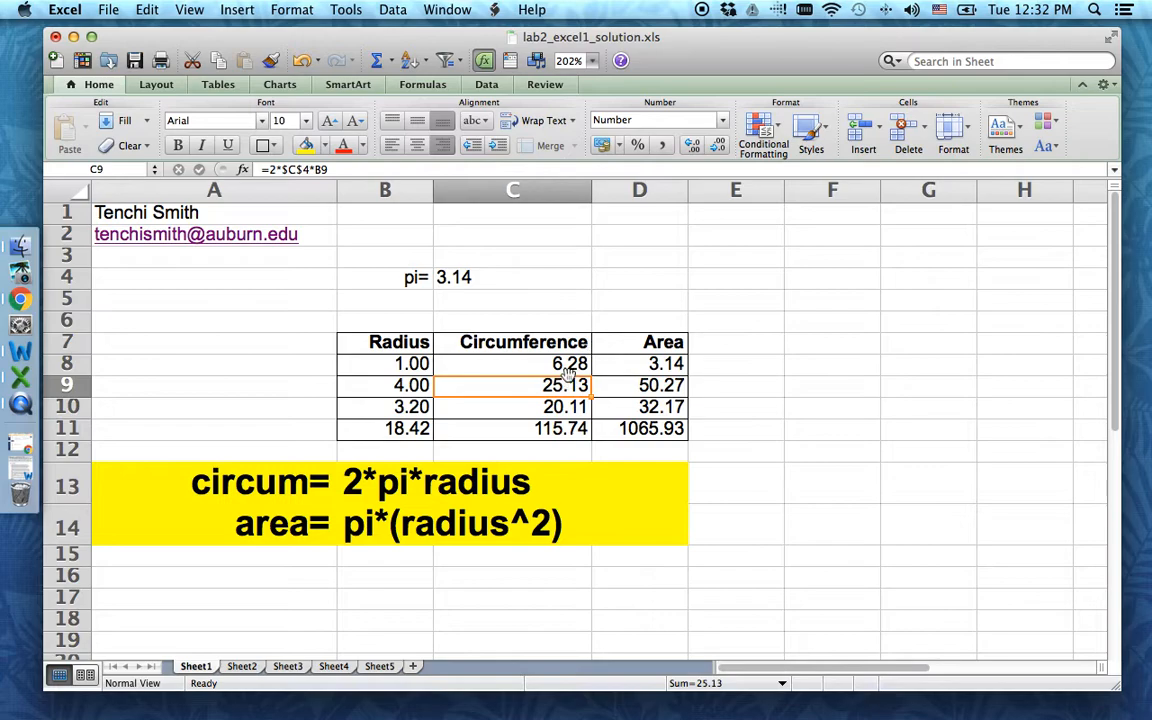
- Fill the circumference formula with its relative pi reference from C8 down to C11
left_click(515, 363)
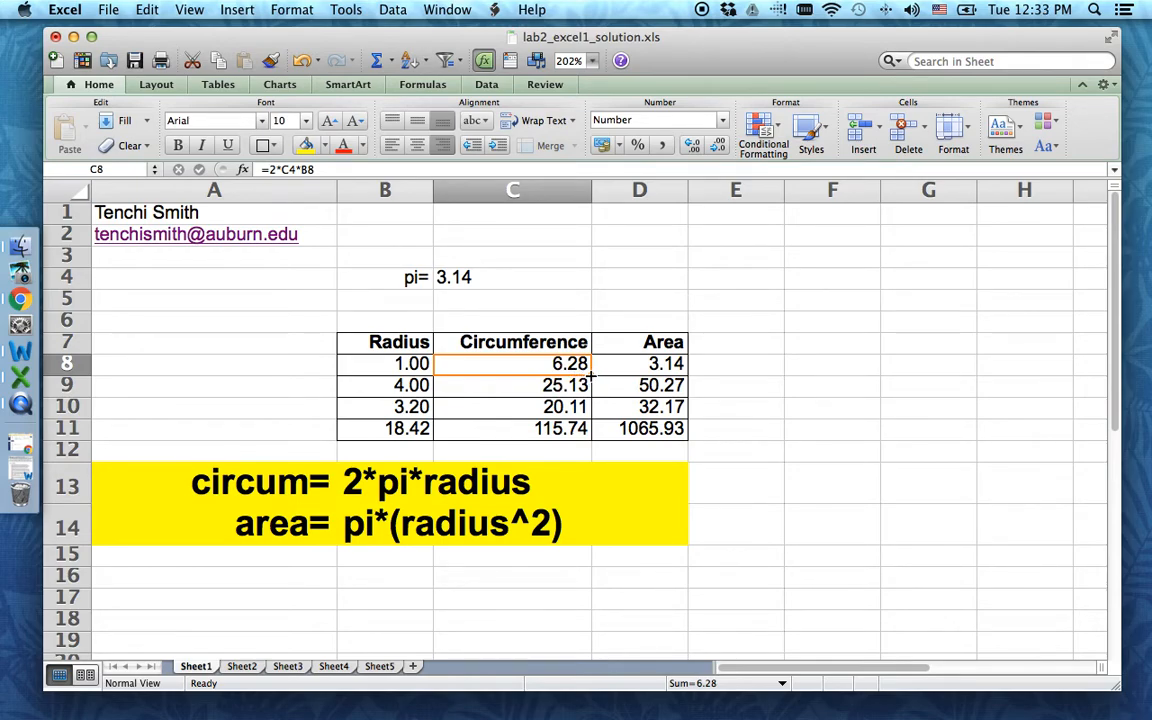
left_click_drag(591, 374, 585, 441)
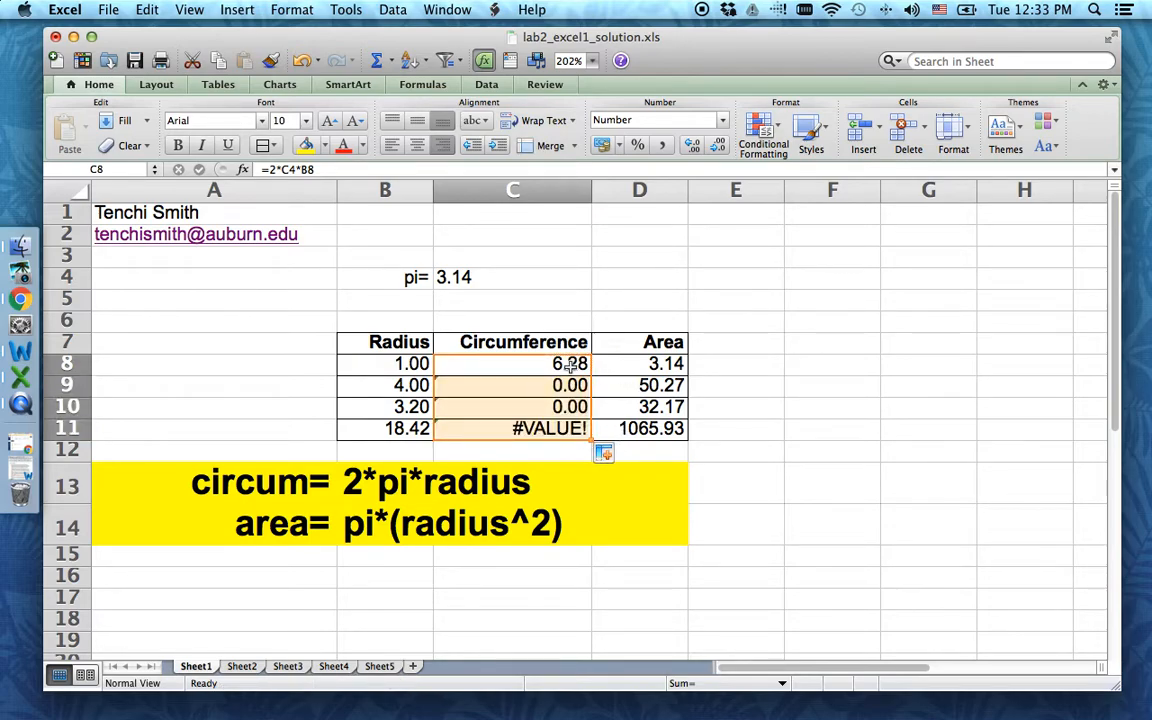
left_click(529, 366)
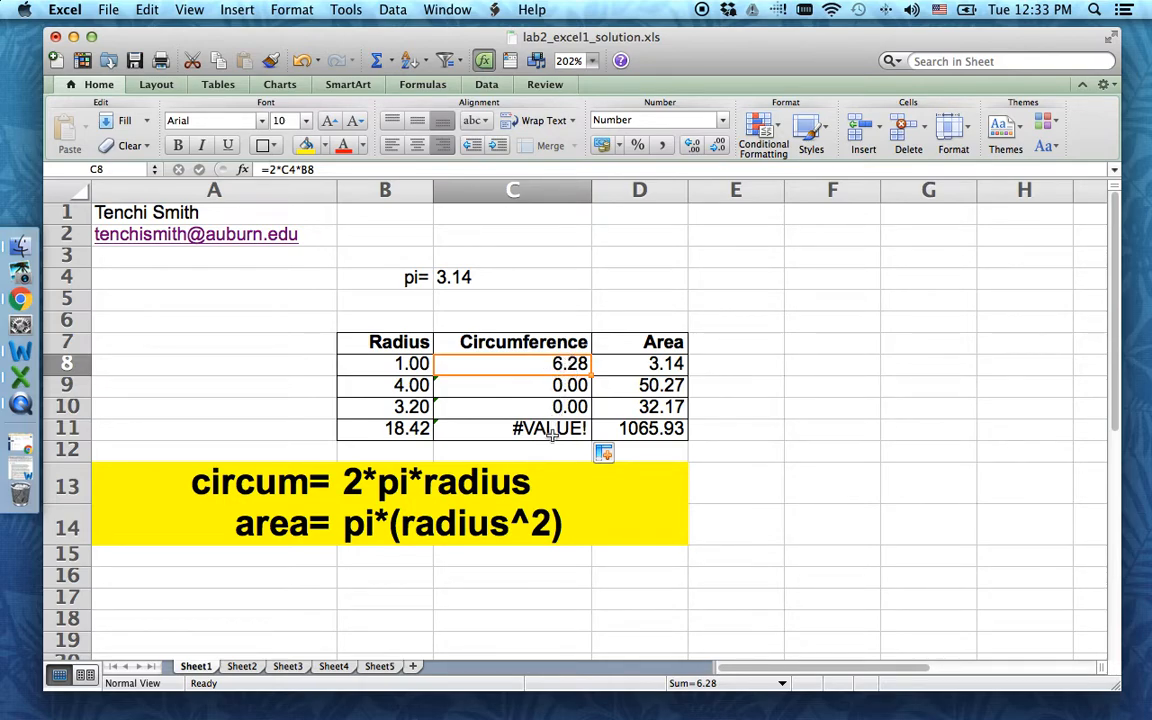
- Examine the copied circumference formulas in C9 to C11 to compare how their cell references changed
left_click_drag(560, 386, 572, 432)
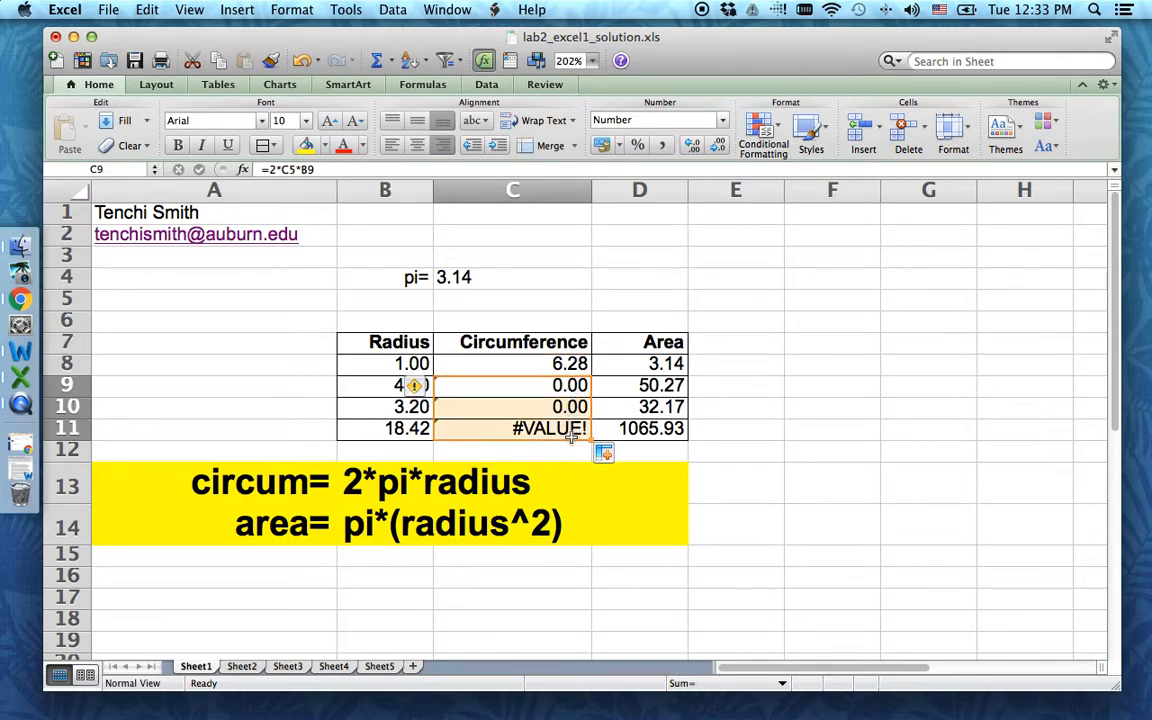
left_click(568, 367)
key("Down")
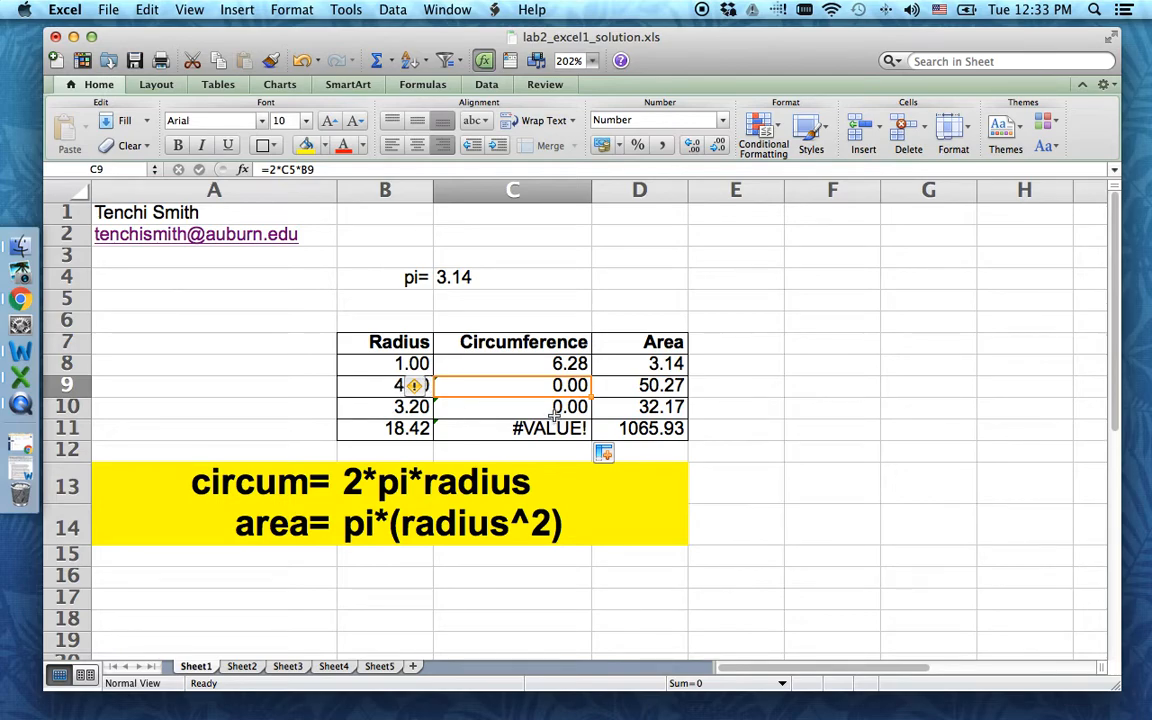
key("Down")
left_click(553, 432)
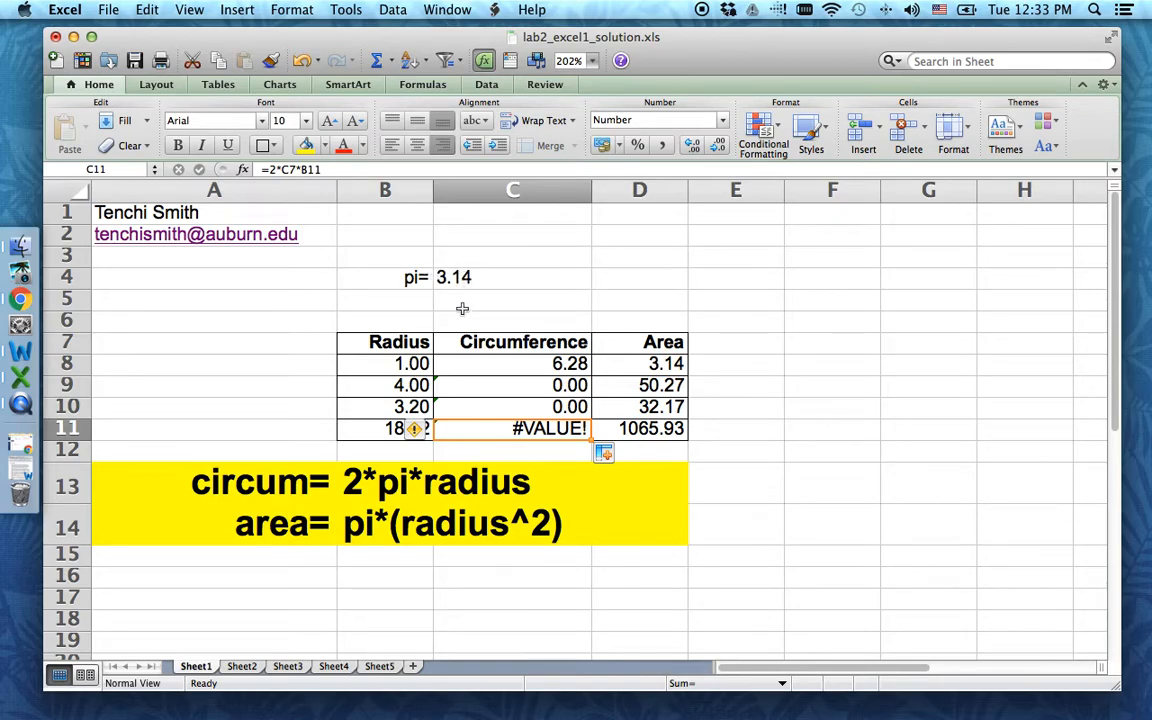
- Make the pi reference in C8 absolute so the formula reads =2*$C$4*B8
left_click(484, 369)
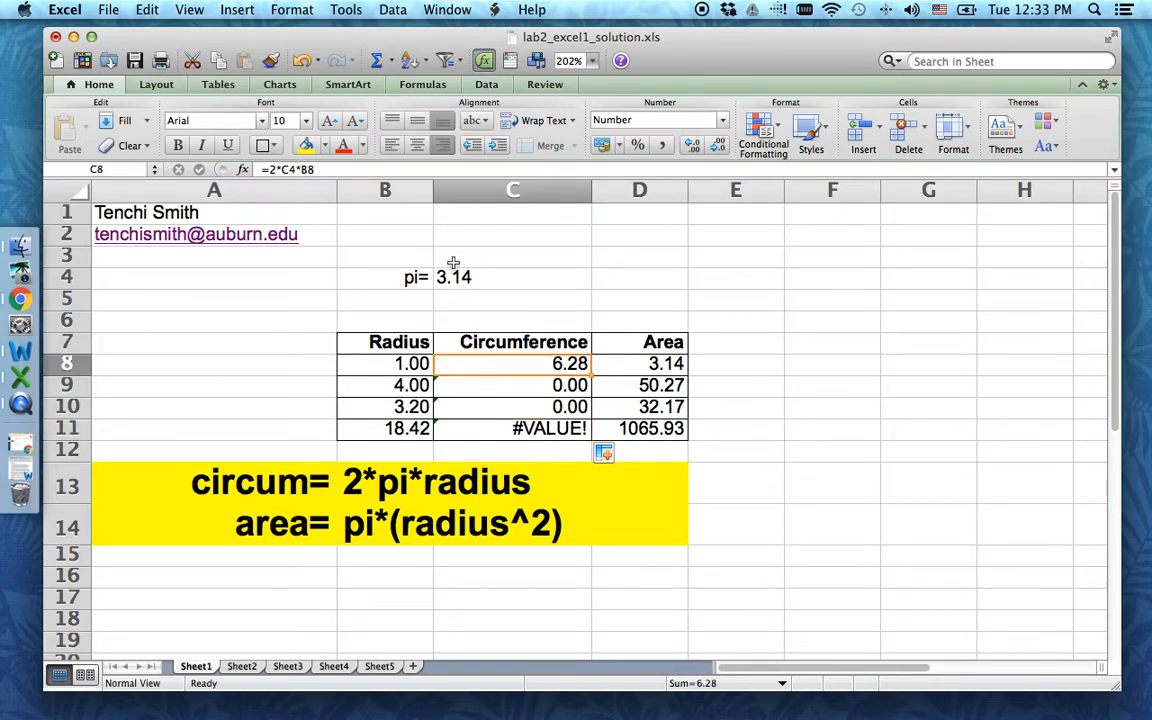
left_click(284, 169)
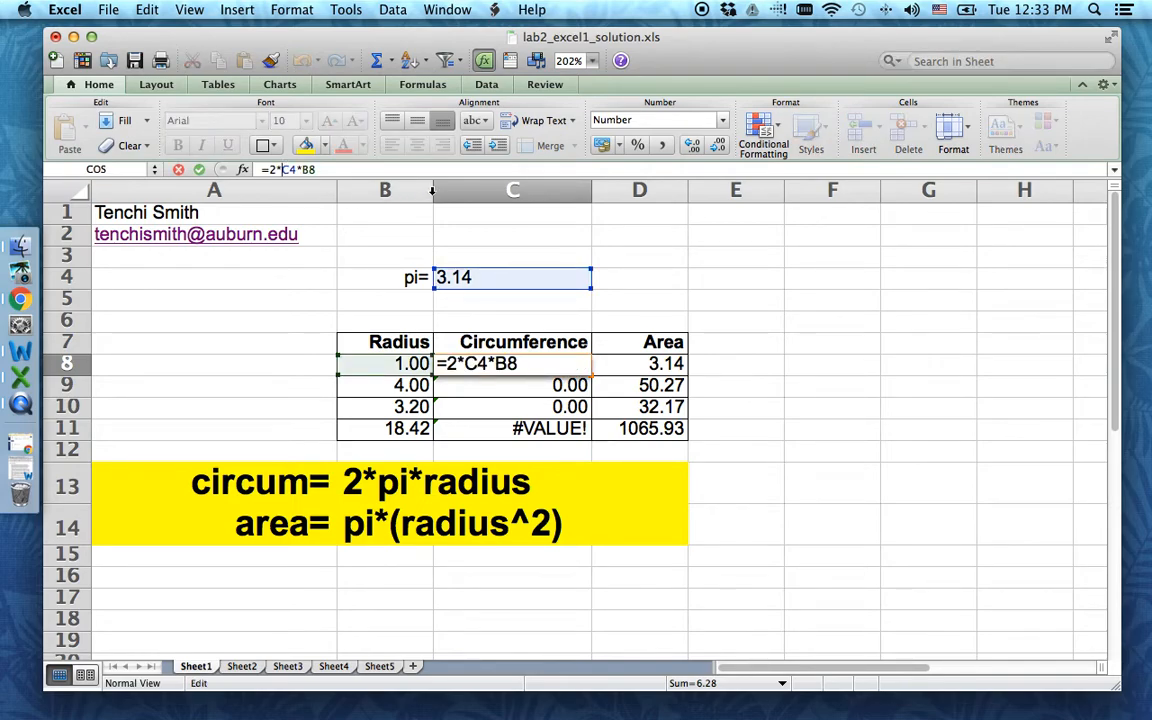
type("$C$")
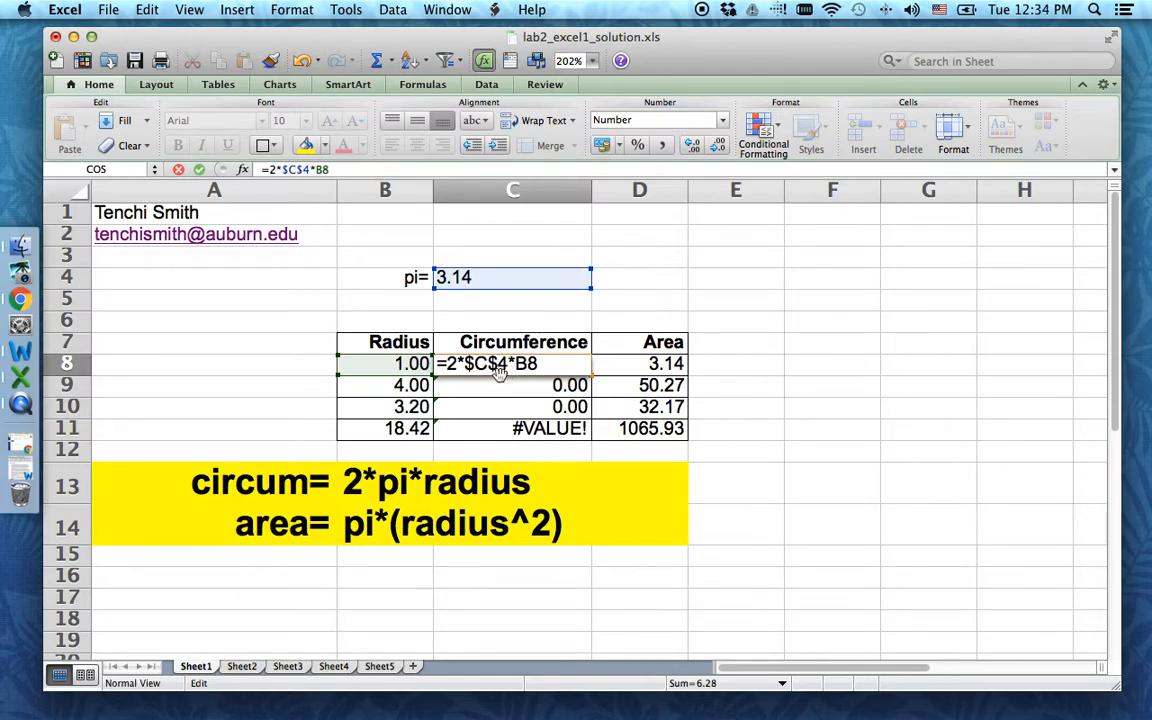
left_click(477, 364)
type("$")
left_click_drag(467, 366, 514, 364)
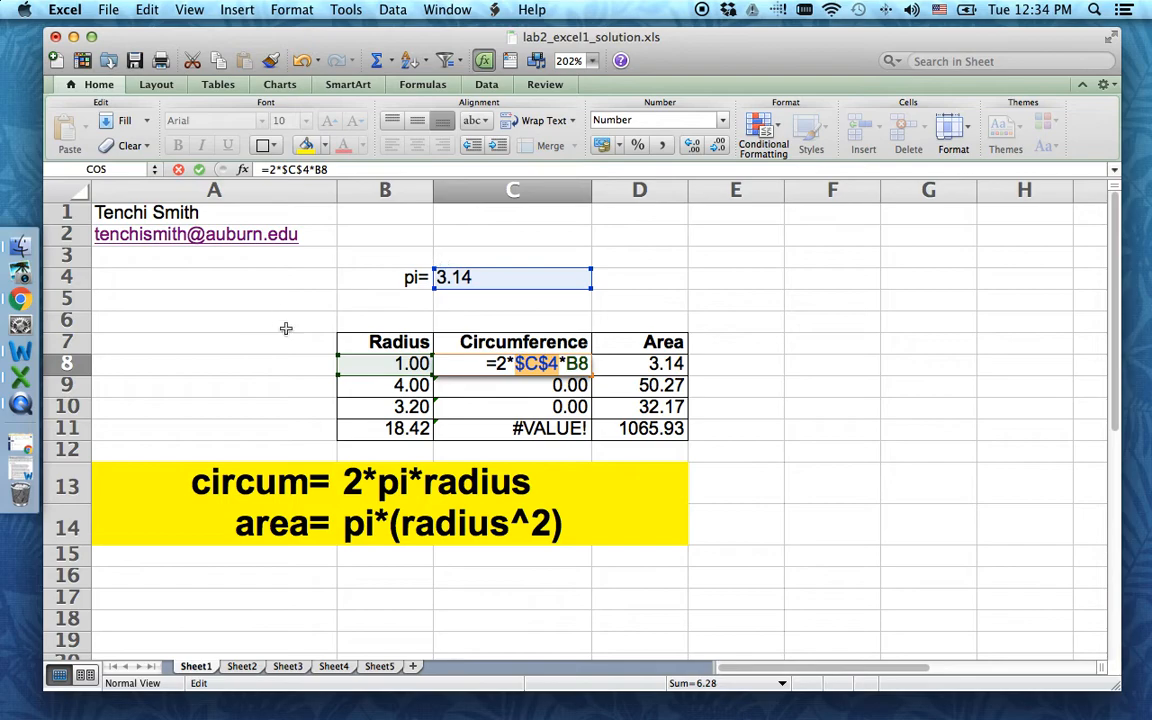
key("Return")
- Fill the circumference formula from C8 down to C11 and check the copied formulas in C9 and C11
left_click(520, 365)
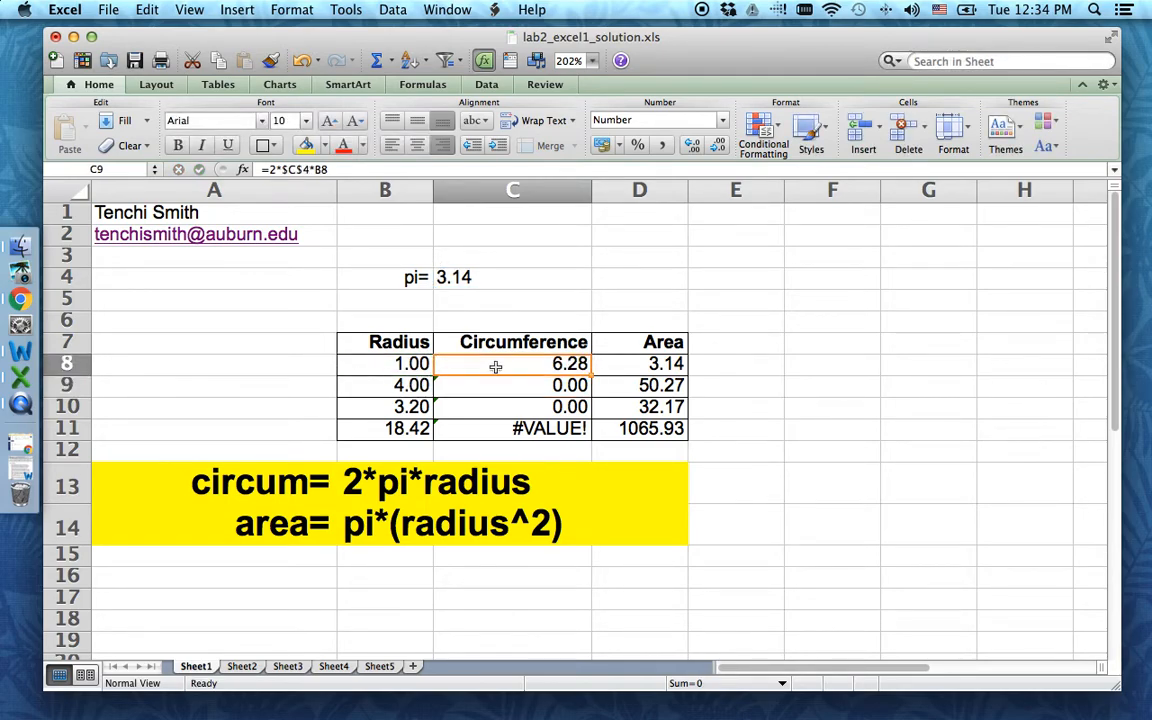
left_click_drag(593, 373, 582, 436)
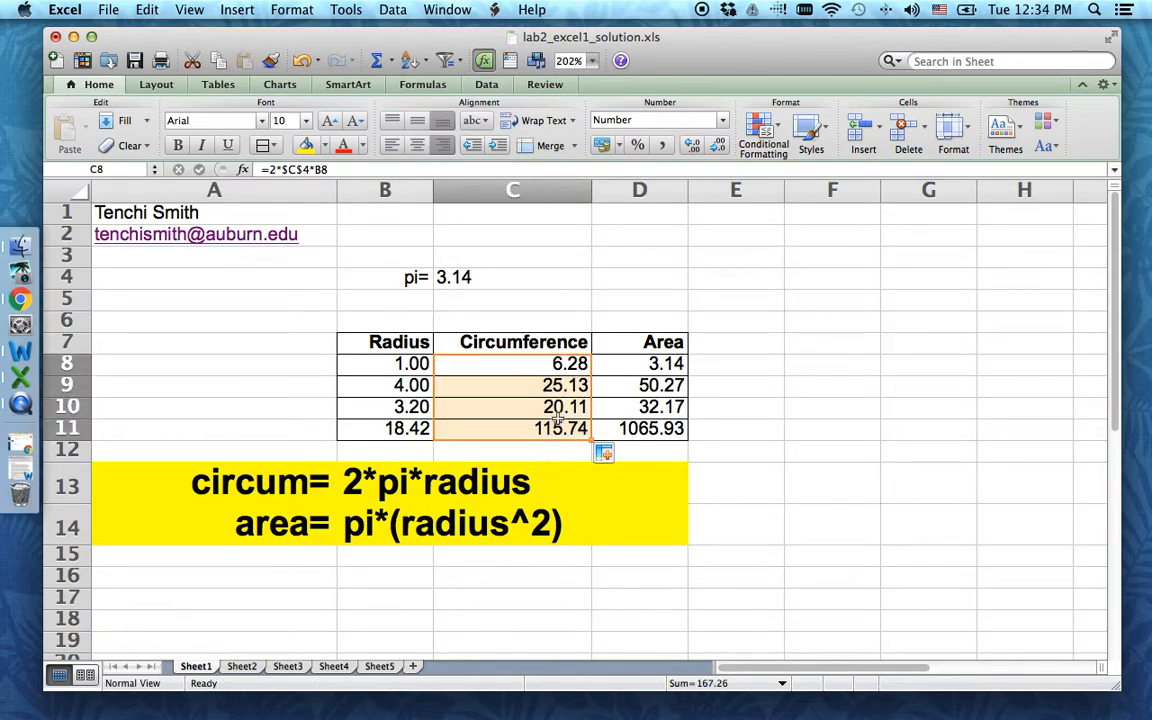
left_click(564, 385)
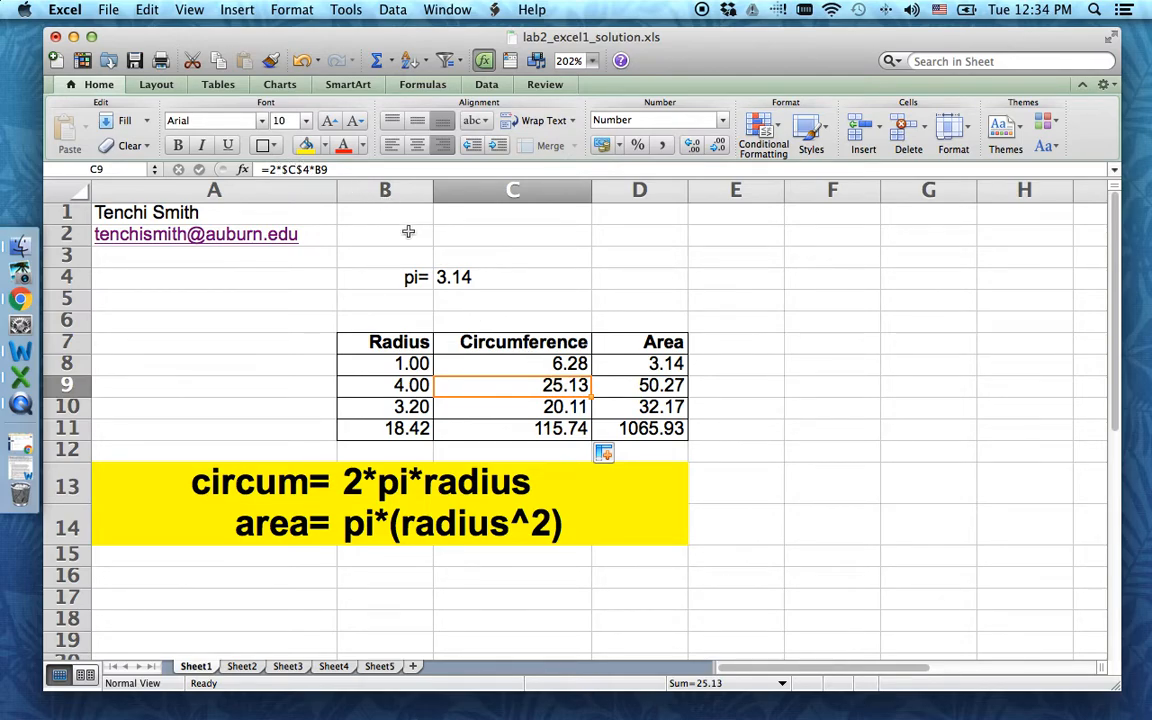
left_click(537, 432)
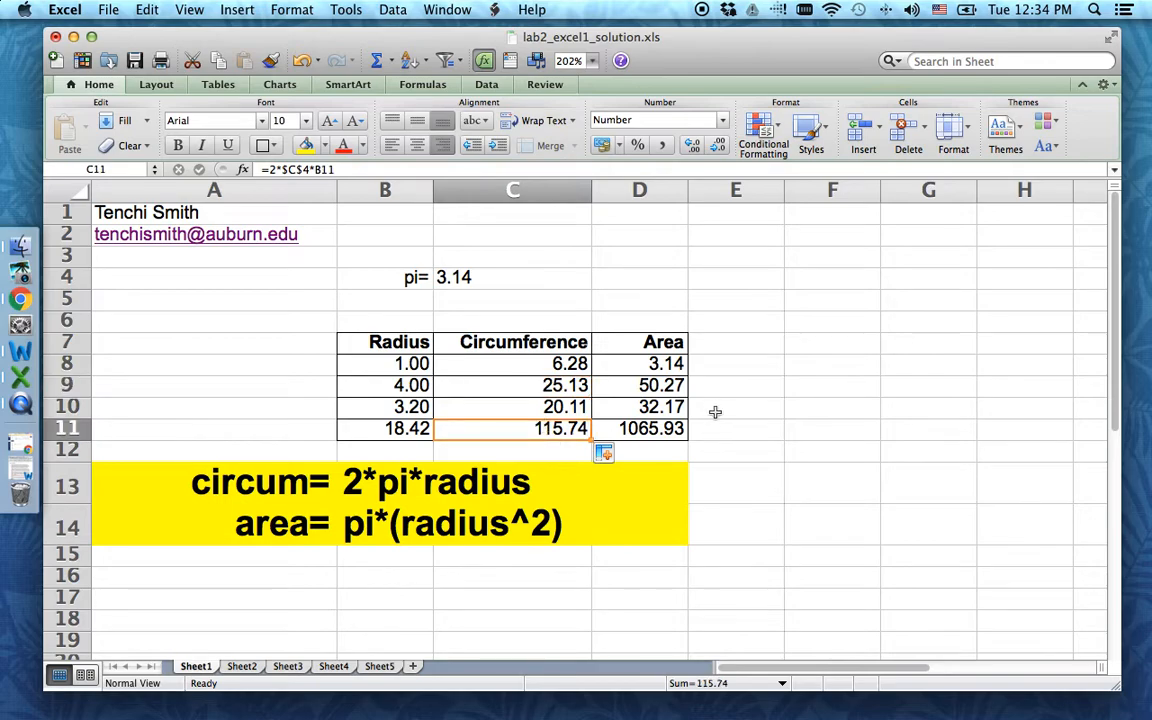
- Fill the area formula =$C$4*B8^2 from D8 down to D11
left_click(655, 366)
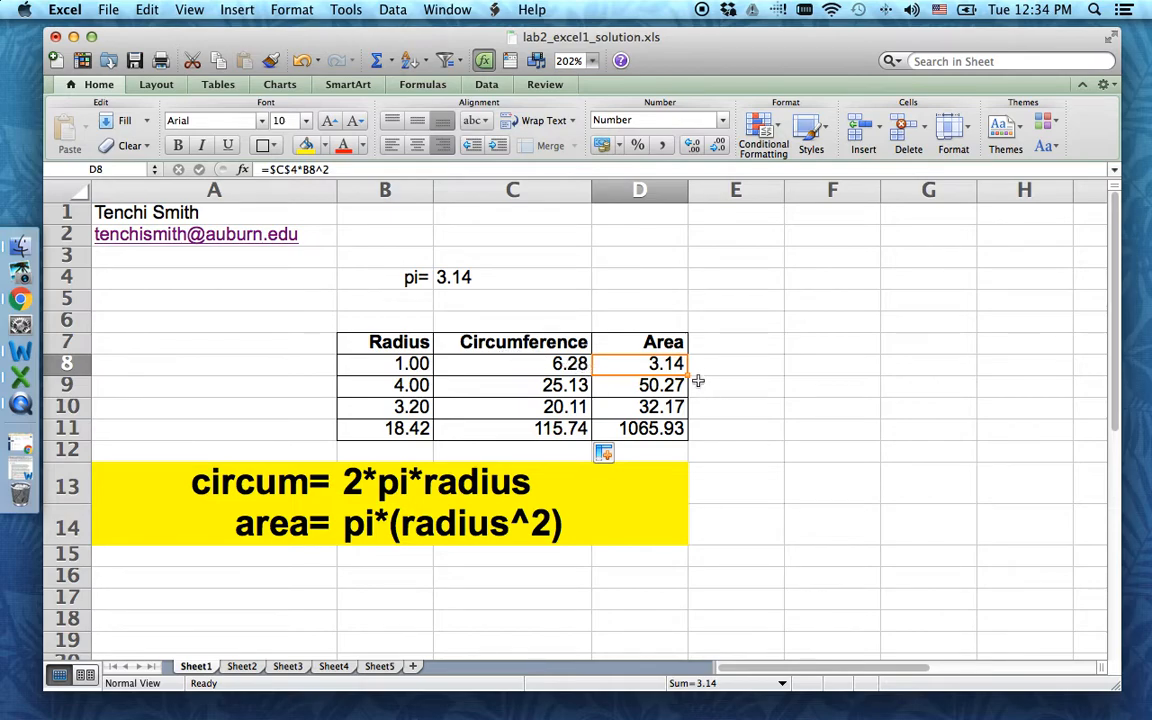
left_click_drag(686, 374, 683, 452)
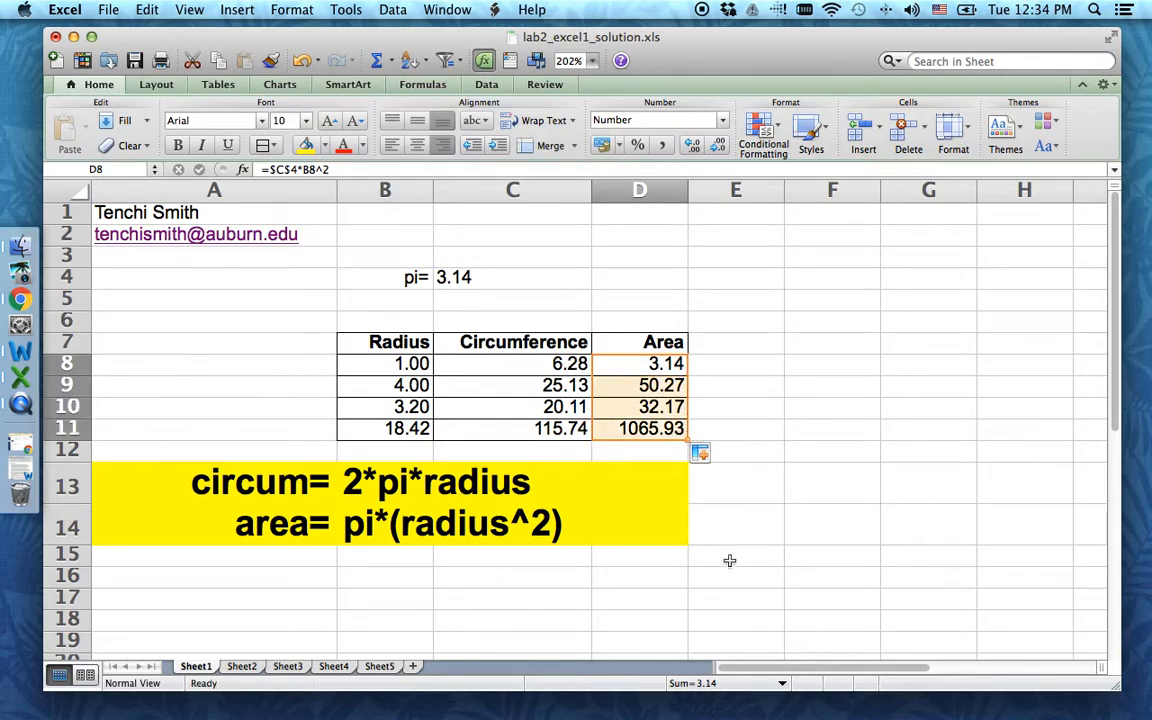
left_click(805, 527)
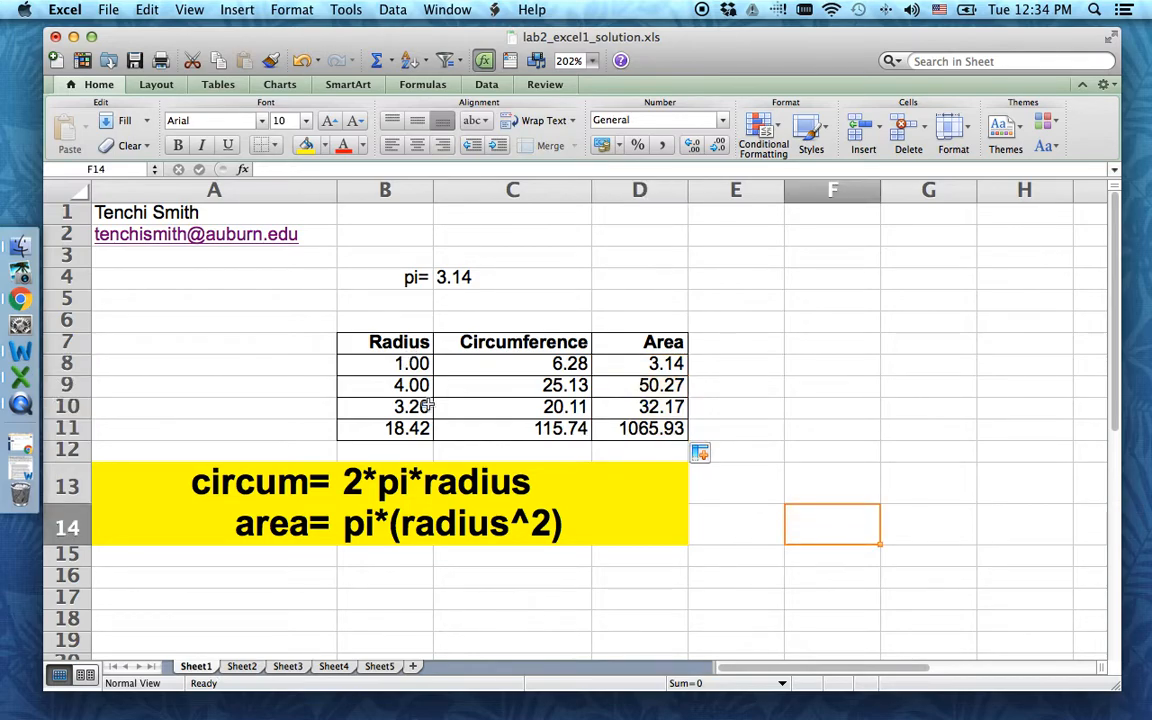
- On Sheet2, fill the quadratic equation title cells A1:C1 with yellow
left_click(250, 669)
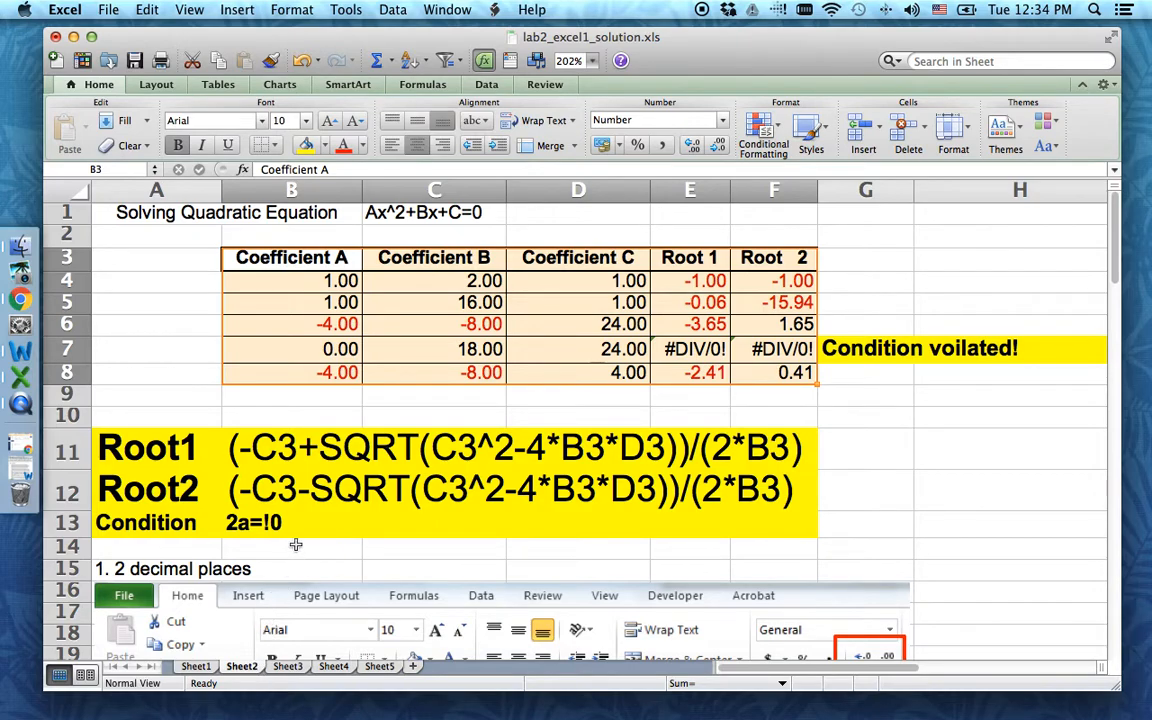
left_click_drag(128, 205, 437, 207)
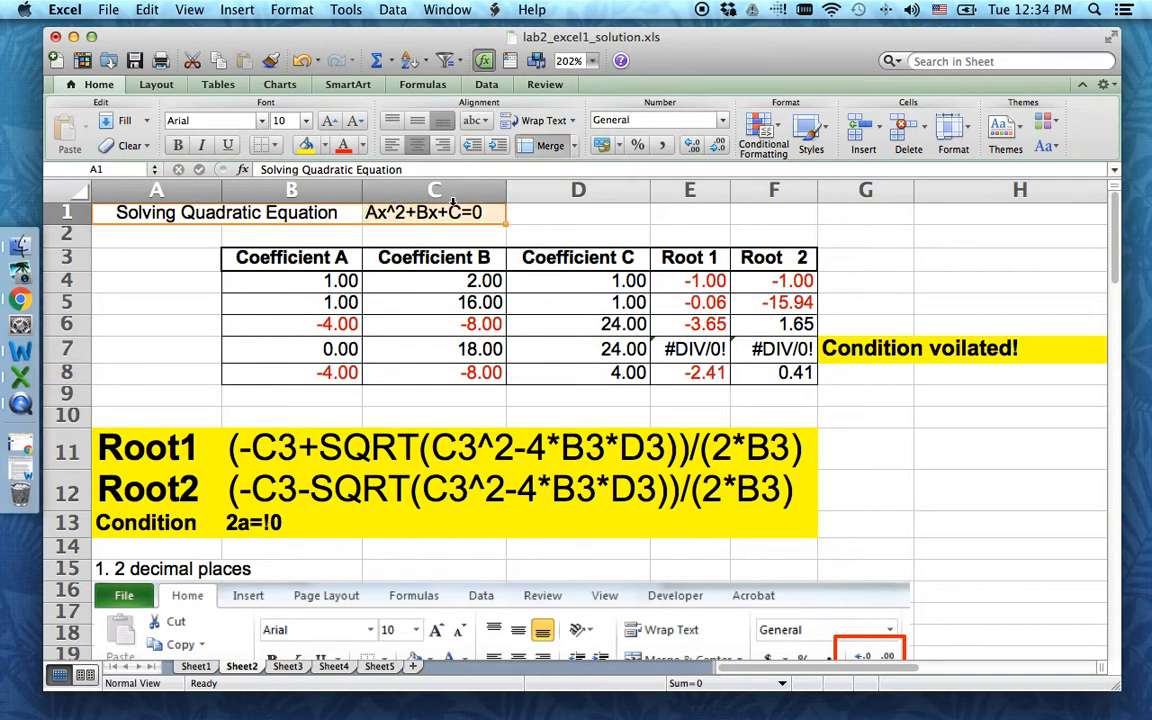
left_click(307, 147)
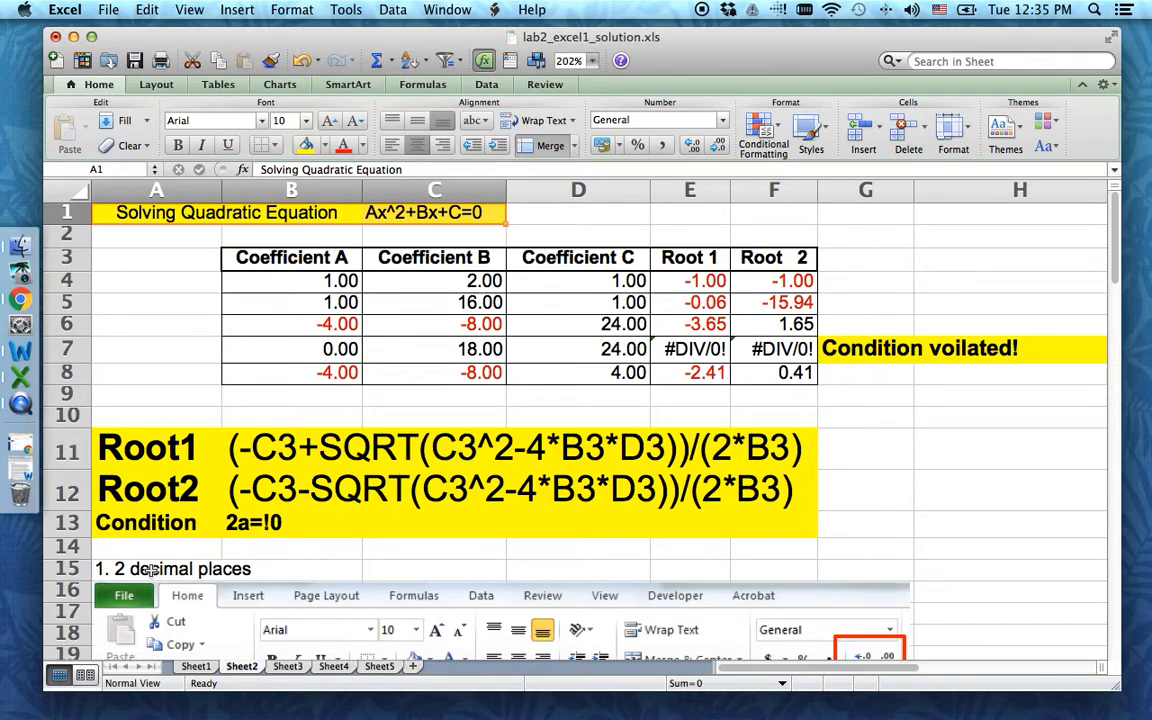
- Right-align the headings and values of the coefficient and root table in B3:F8
left_click(260, 262)
left_click_drag(260, 262, 805, 373)
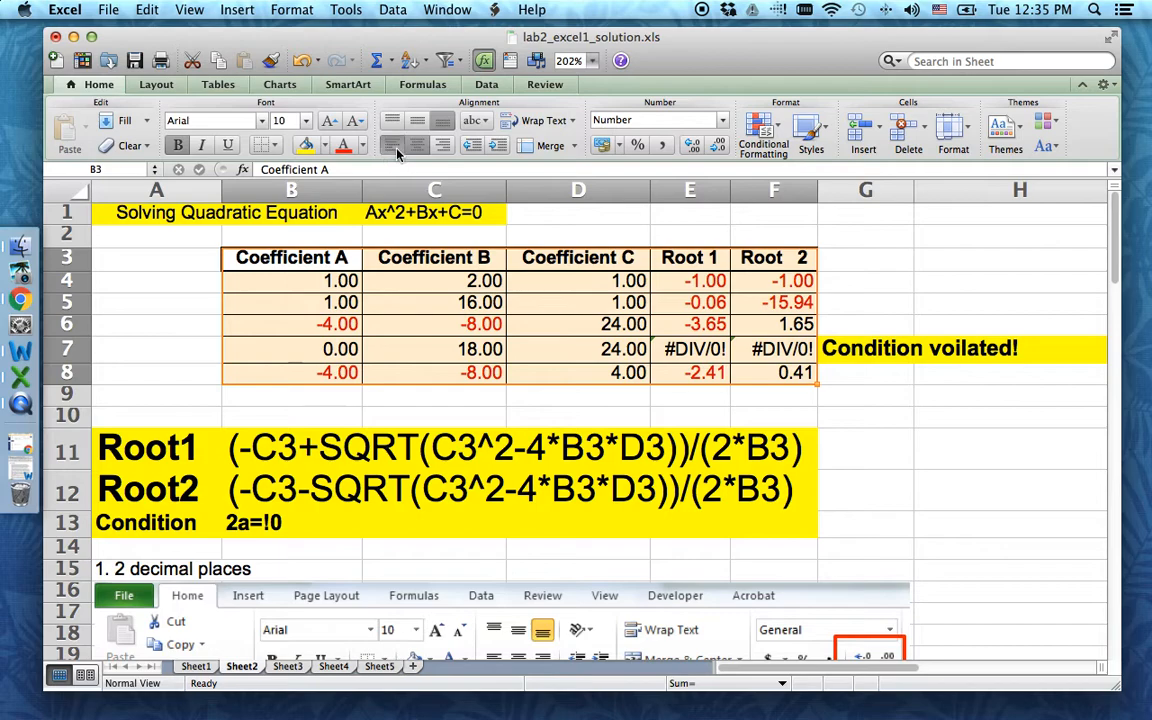
left_click(391, 145)
left_click(443, 146)
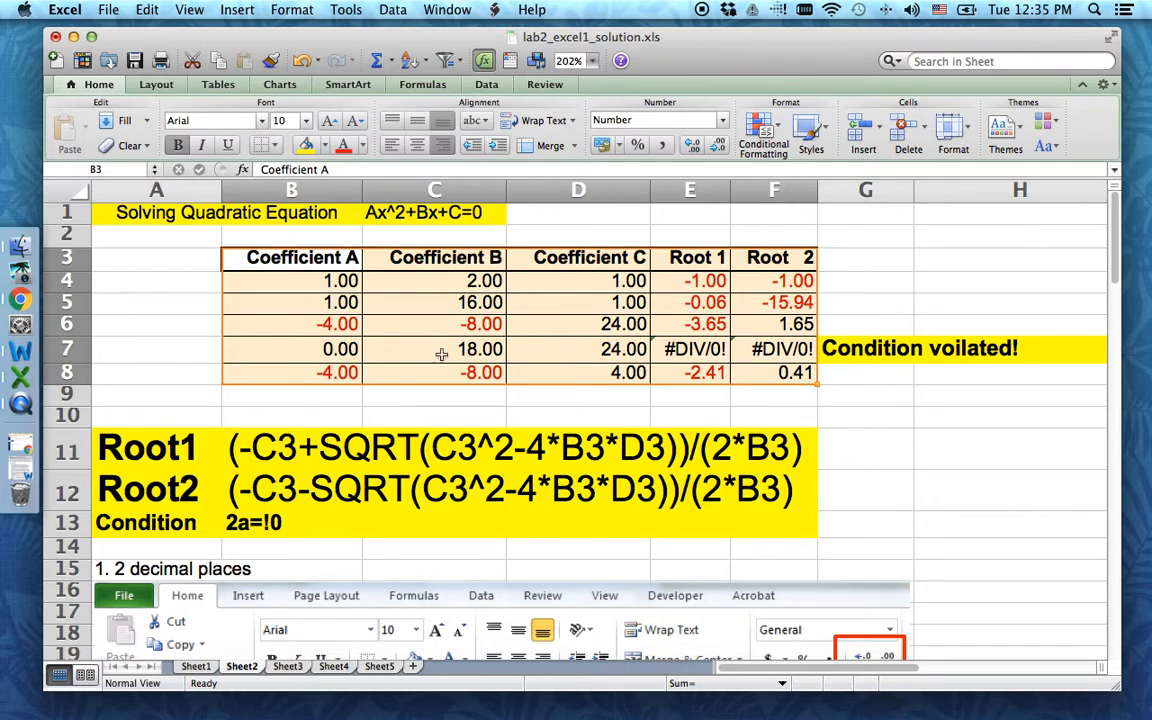
left_click(404, 400)
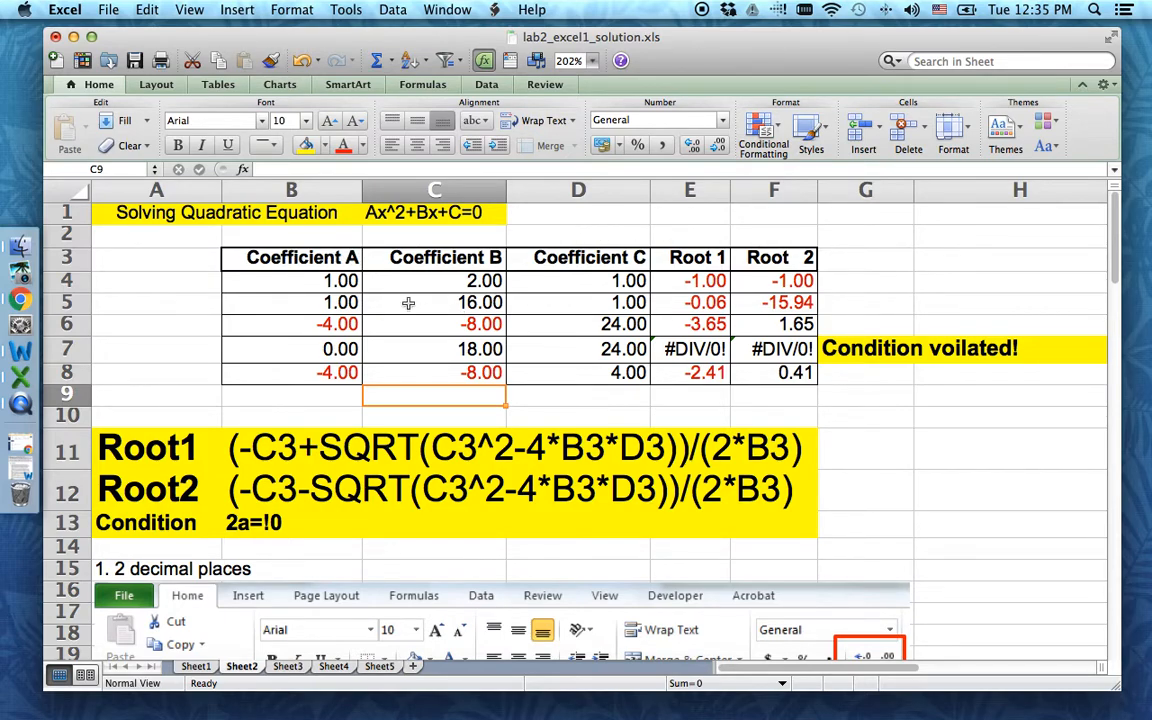
- Check the Root 1 formula in E4 against the reference formula in B11 and fill it down to E8
left_click_drag(272, 274, 620, 378)
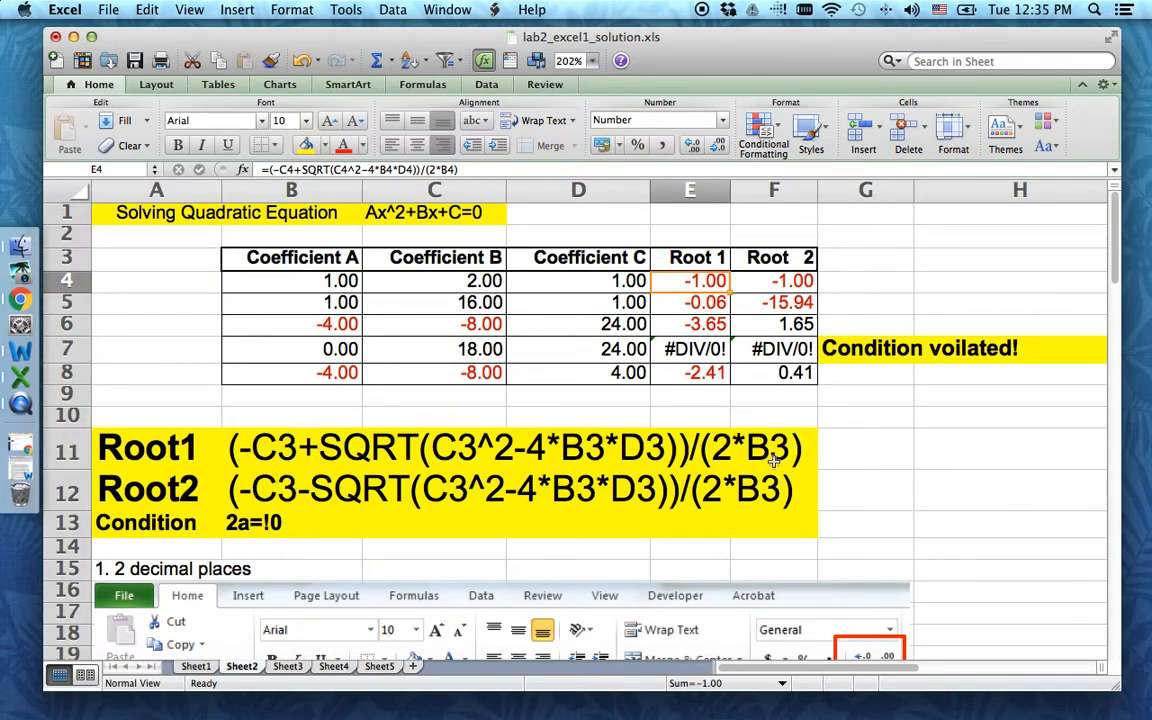
left_click(262, 450)
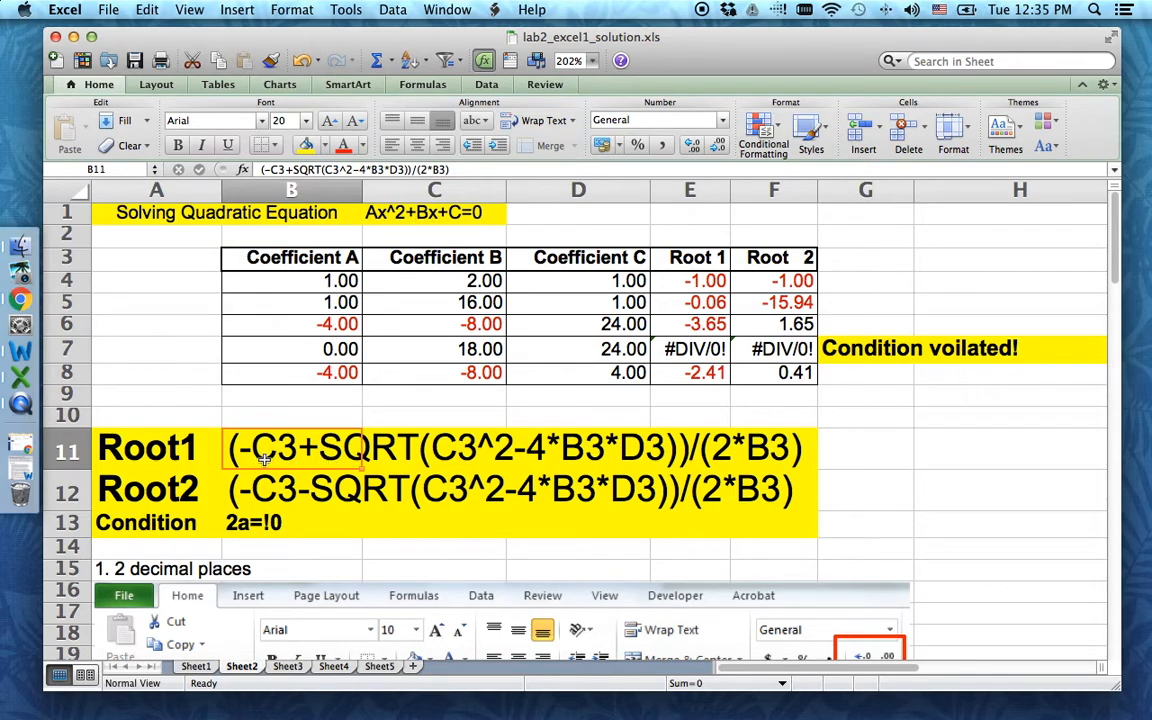
left_click(690, 281)
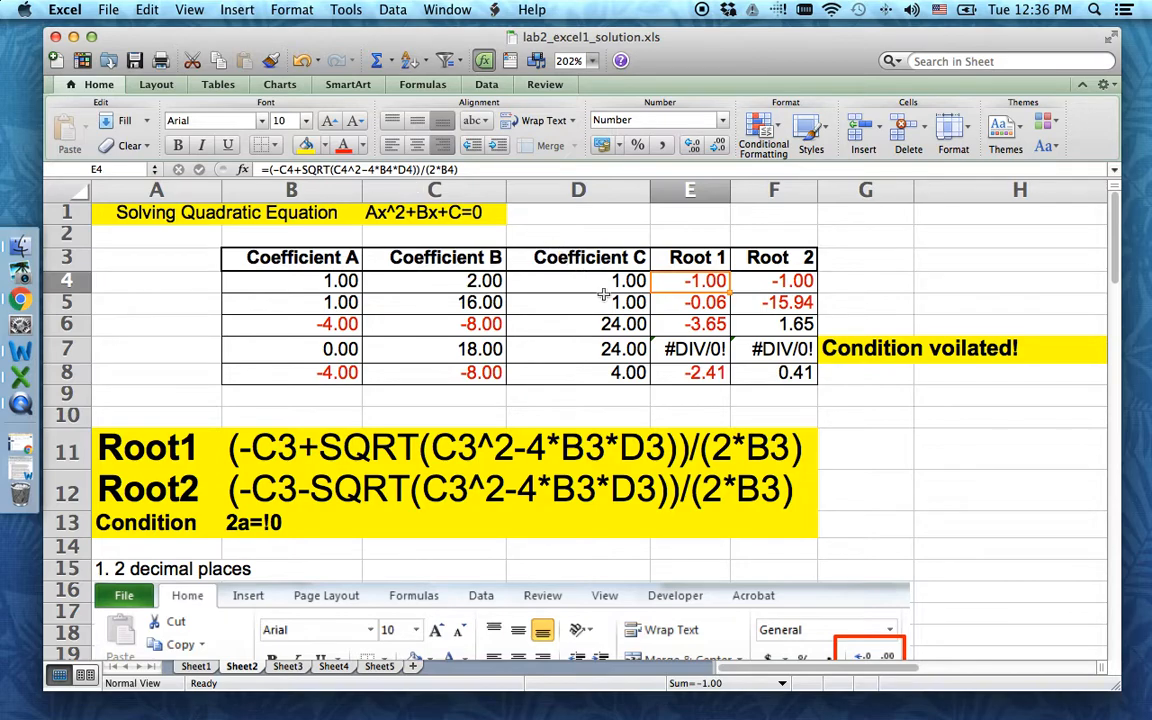
left_click(703, 302)
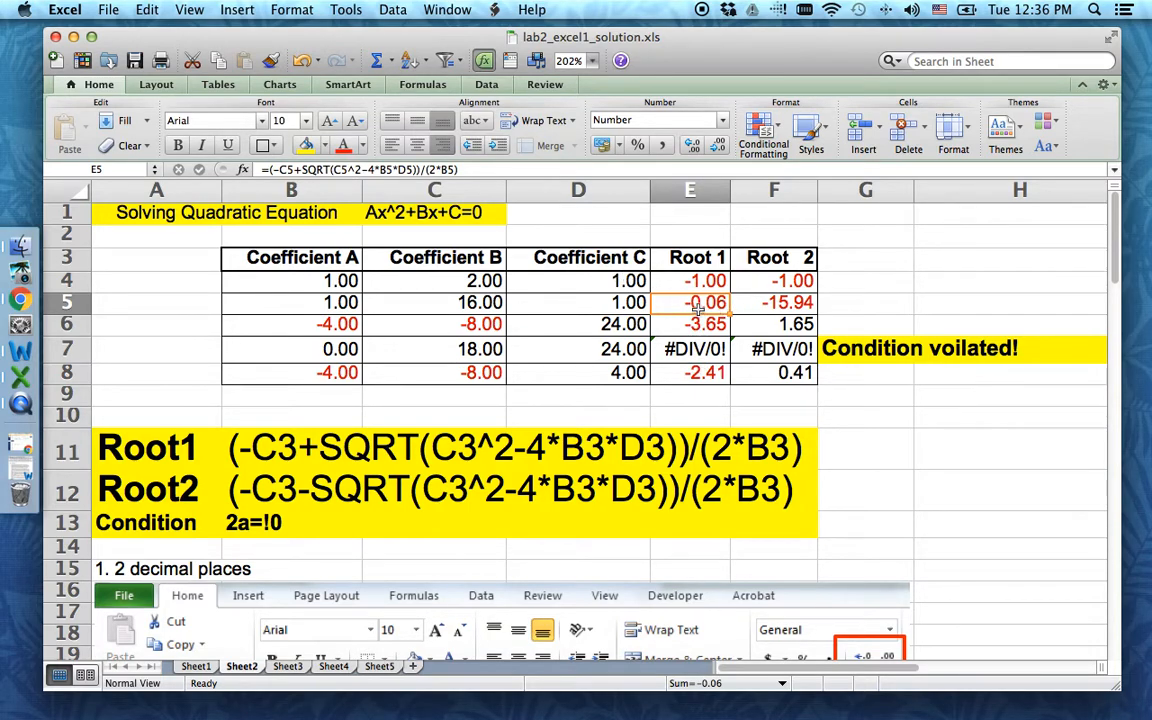
left_click(708, 281)
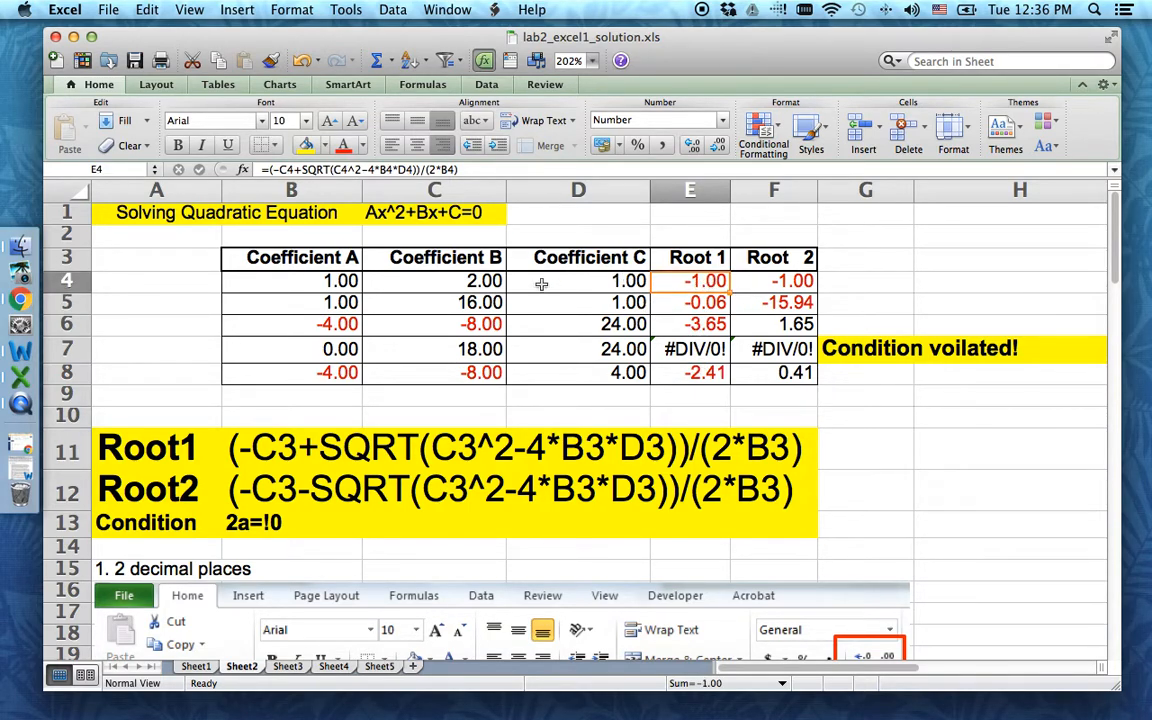
double_click(731, 292)
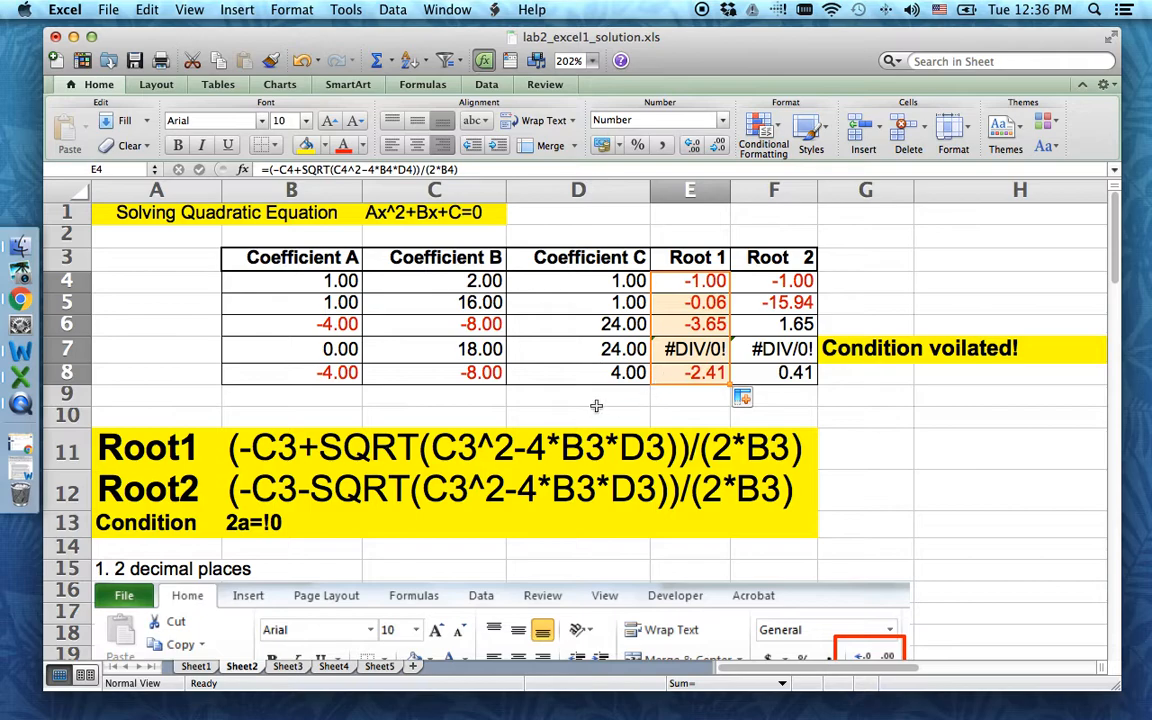
left_click(774, 285)
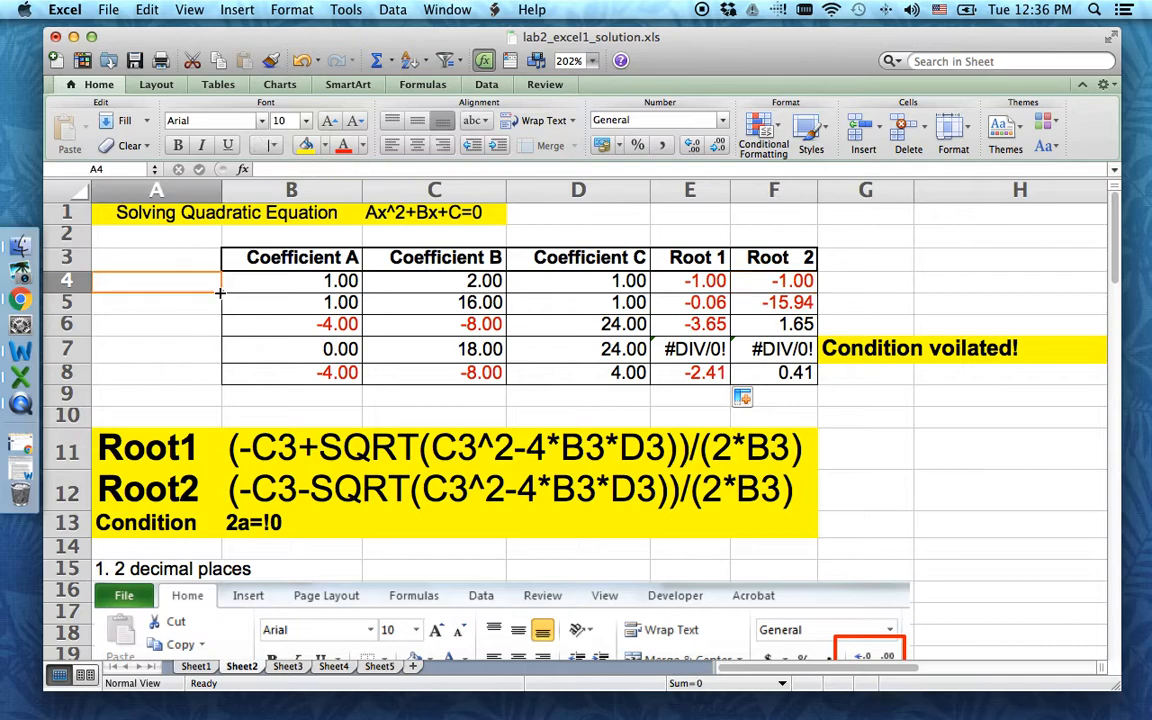
- Try a yellow fill and red text on the Root 2 value in F8
left_click_drag(232, 258, 791, 373)
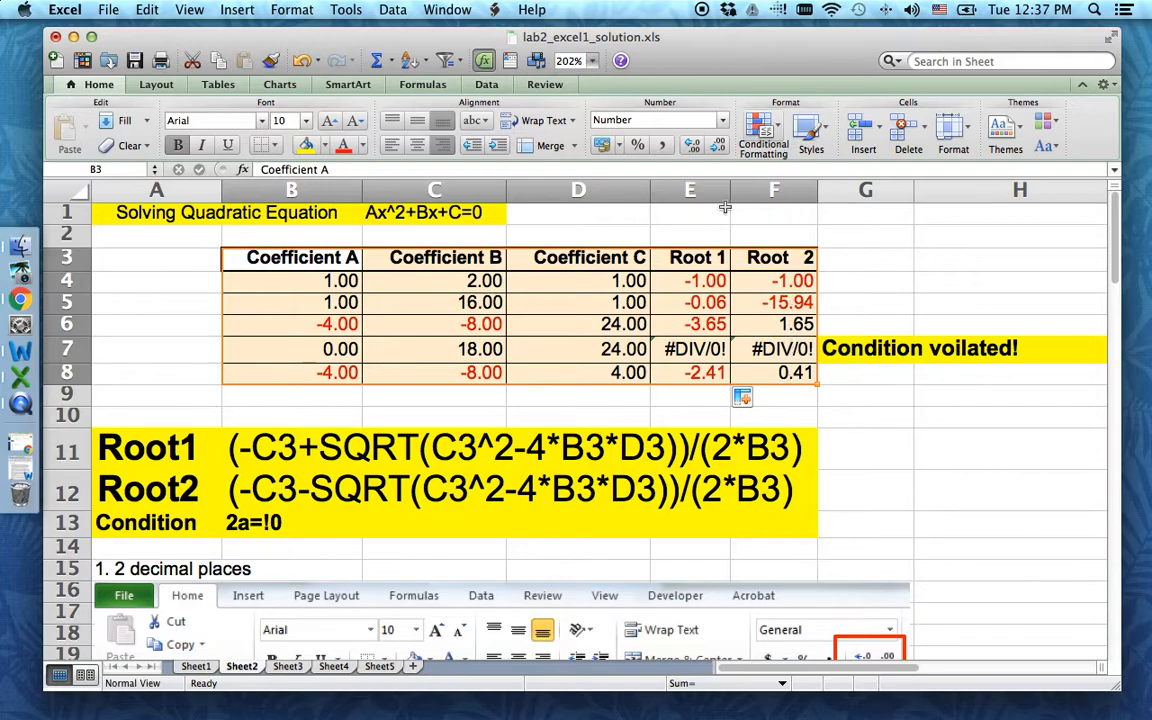
left_click(772, 344)
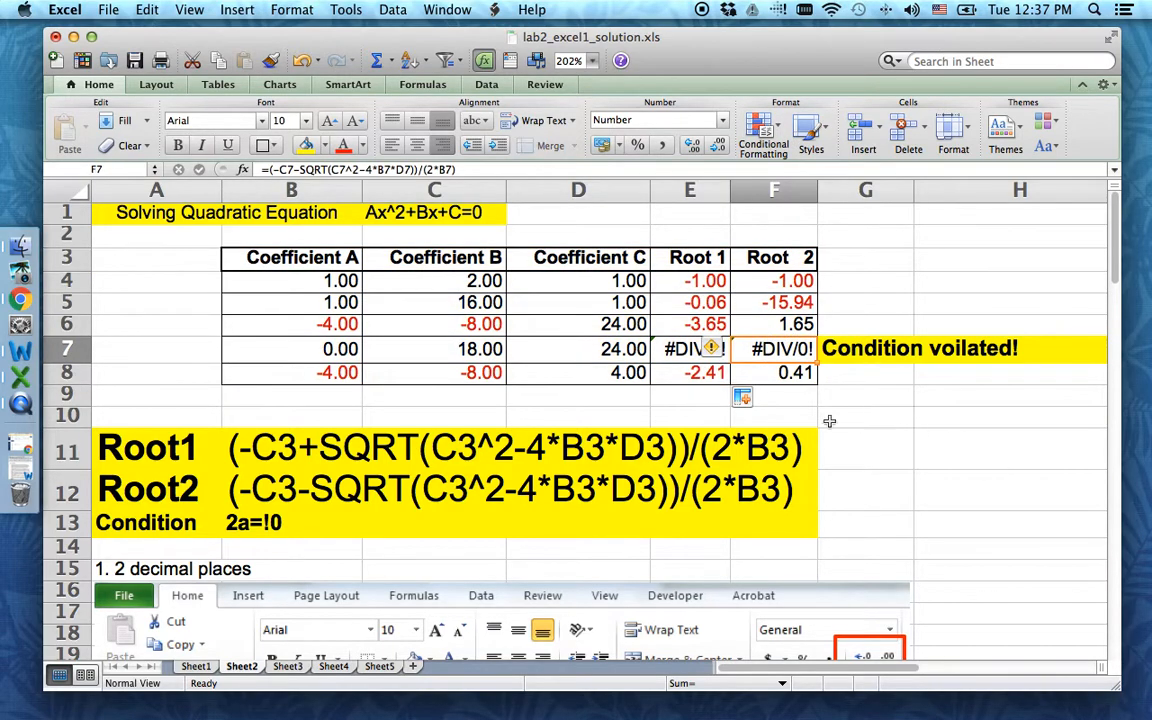
key("Return")
left_click(305, 145)
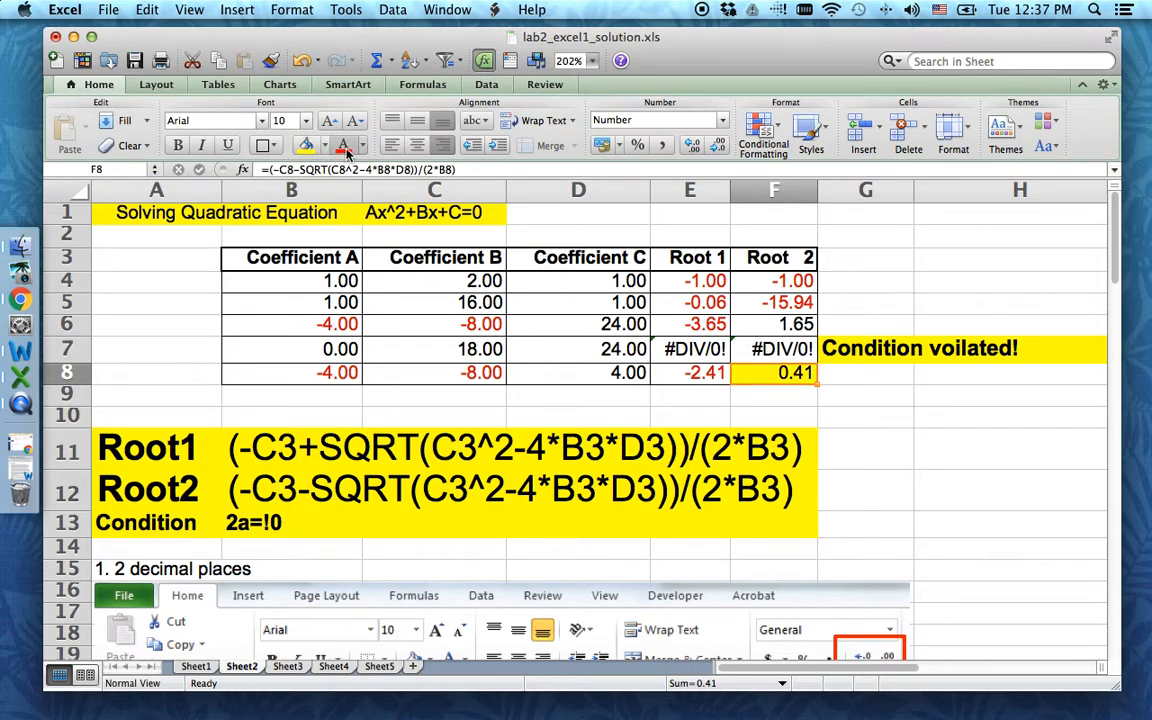
left_click(677, 373)
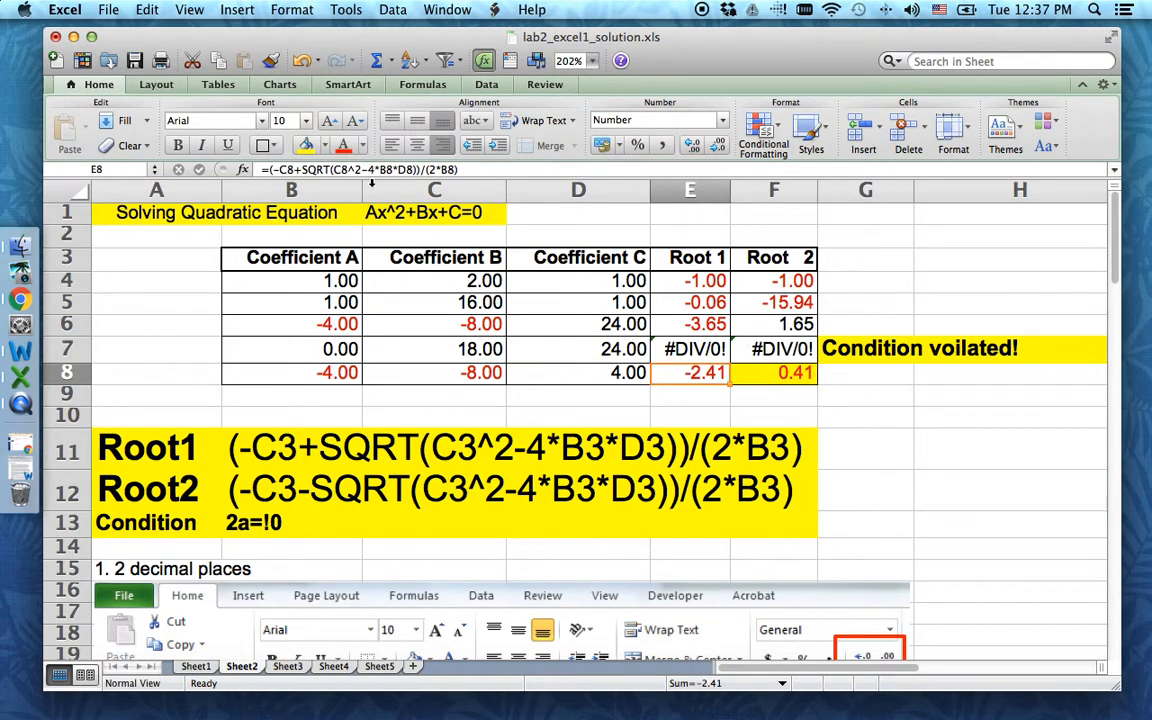
- Remove the fill from F8 and reset its font colour to automatic
left_click(790, 382)
left_click(323, 145)
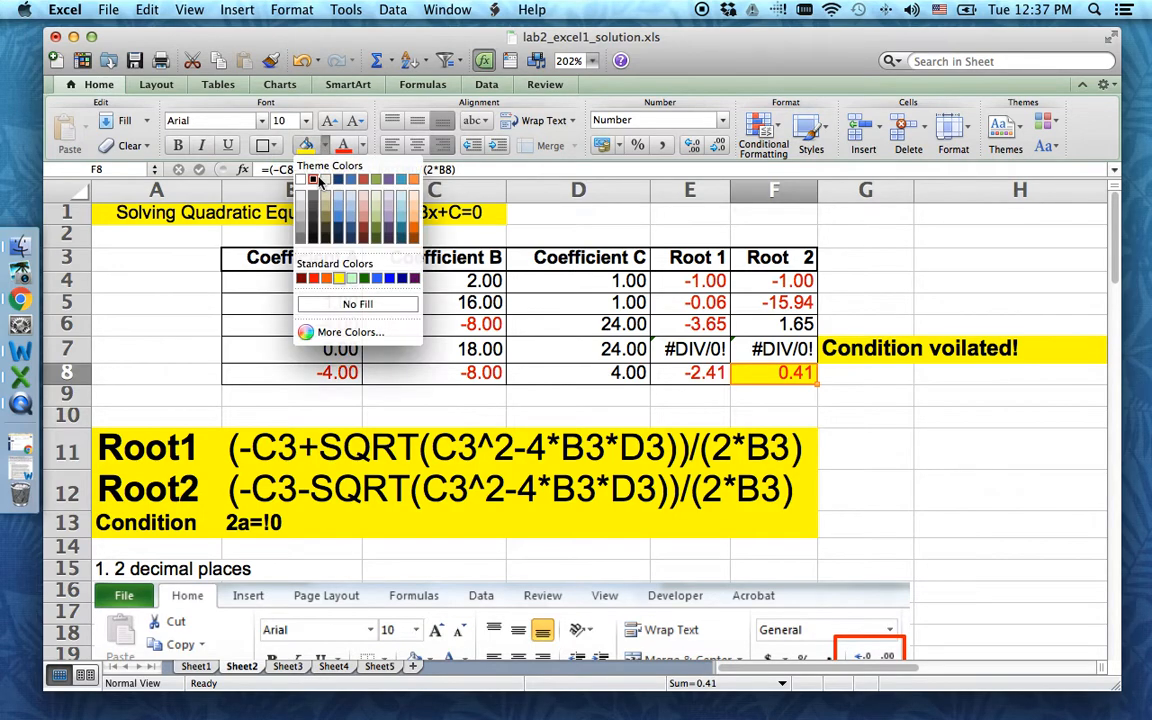
left_click(300, 273)
left_click(362, 146)
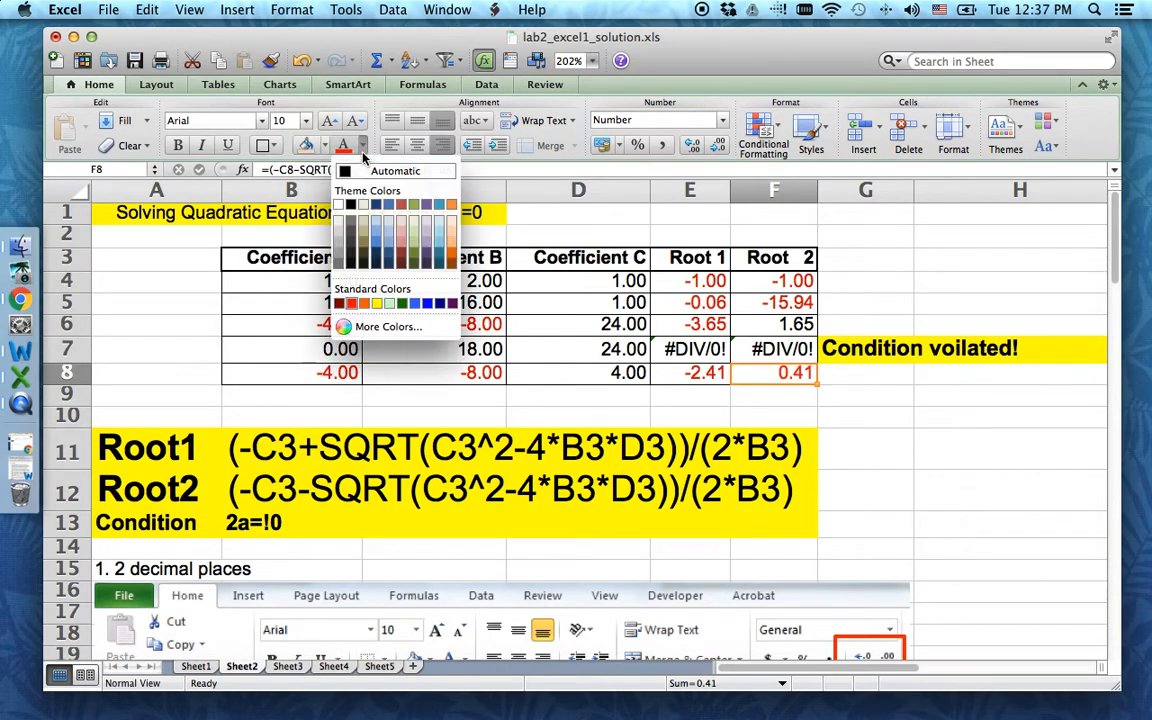
left_click(360, 171)
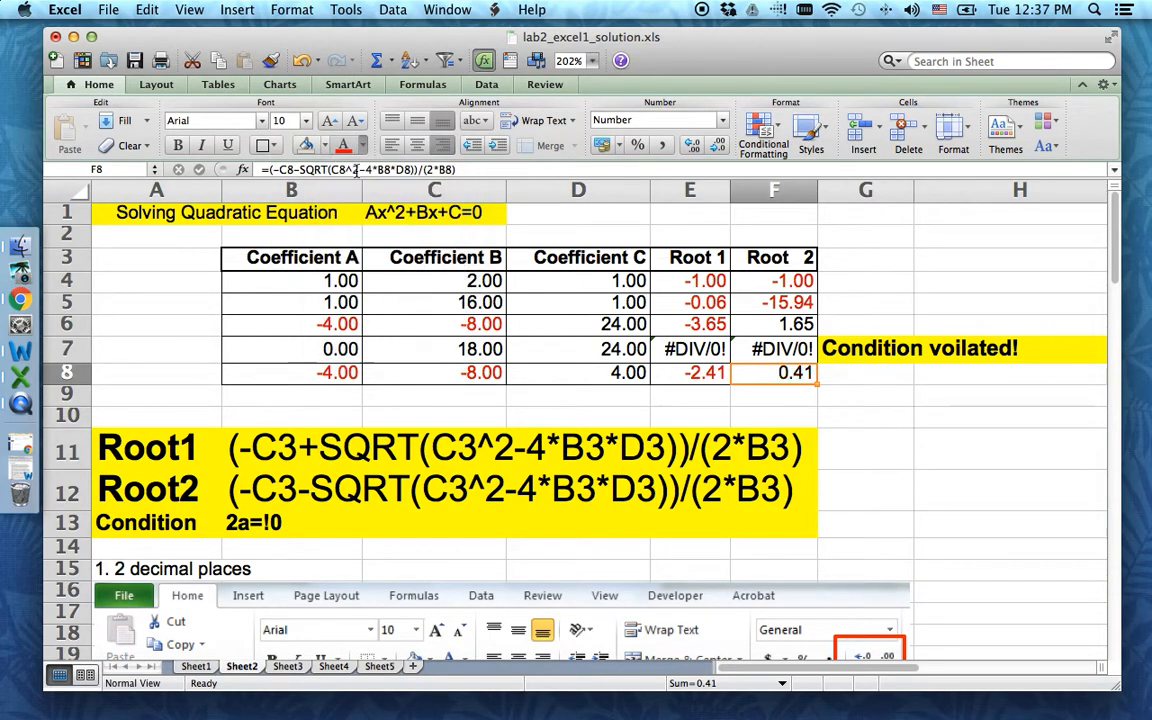
left_click(710, 376)
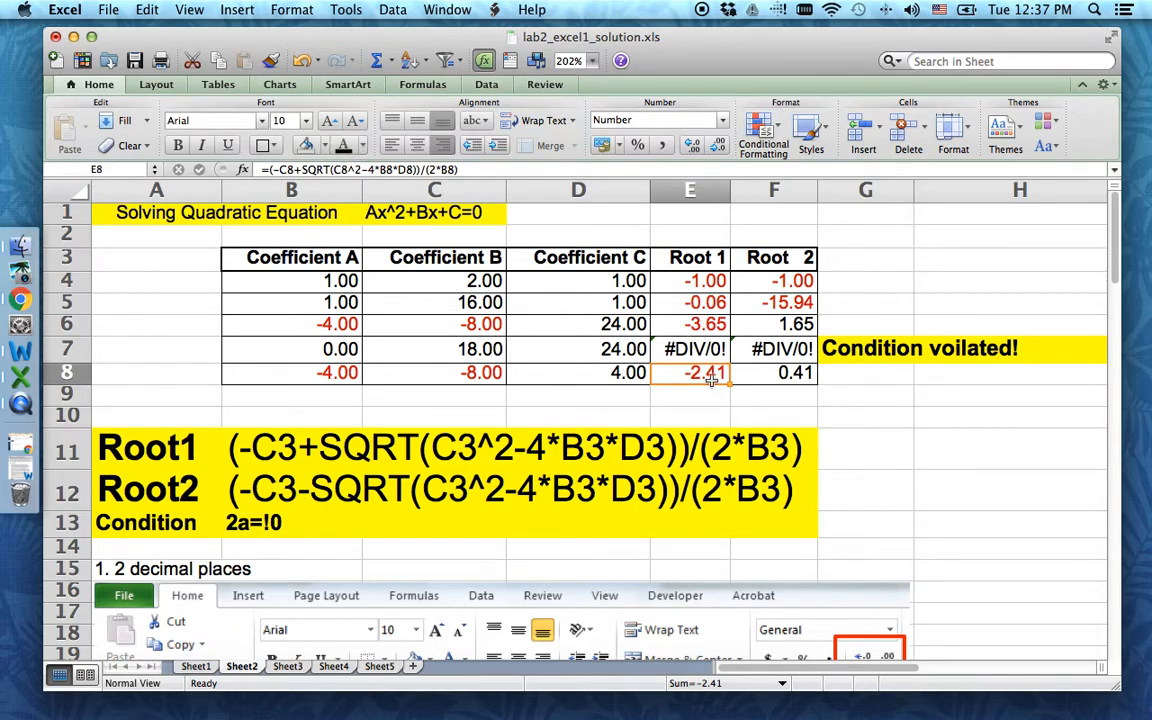
left_click(672, 317)
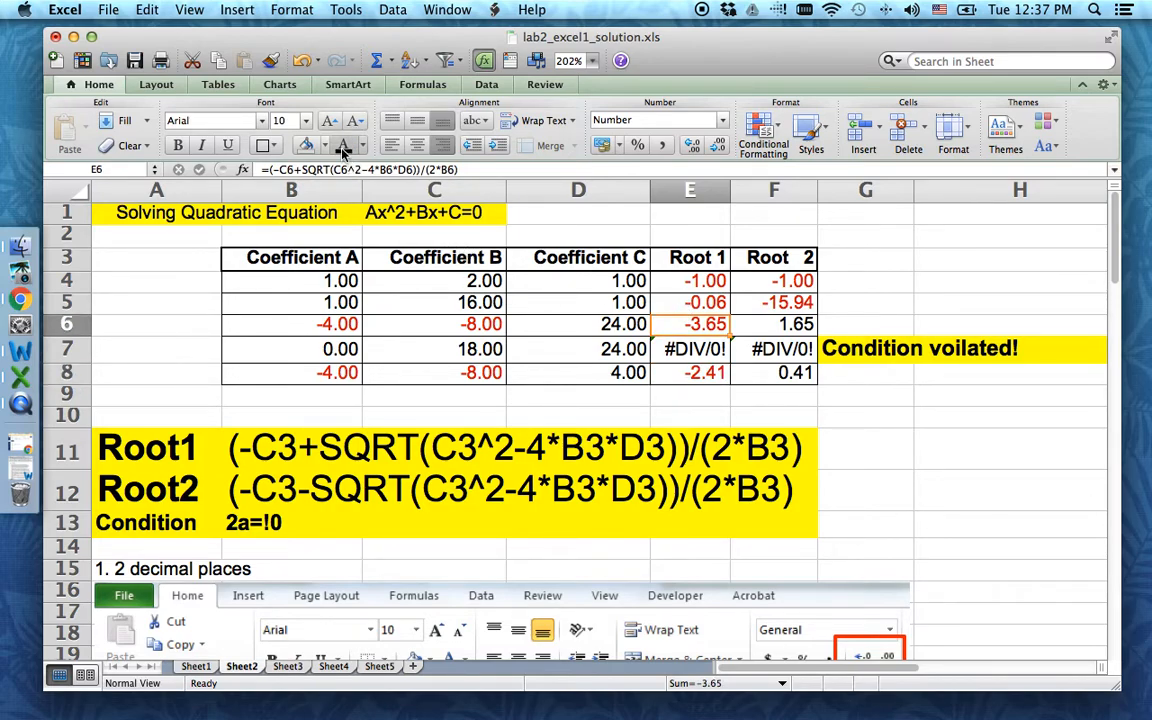
left_click(860, 414)
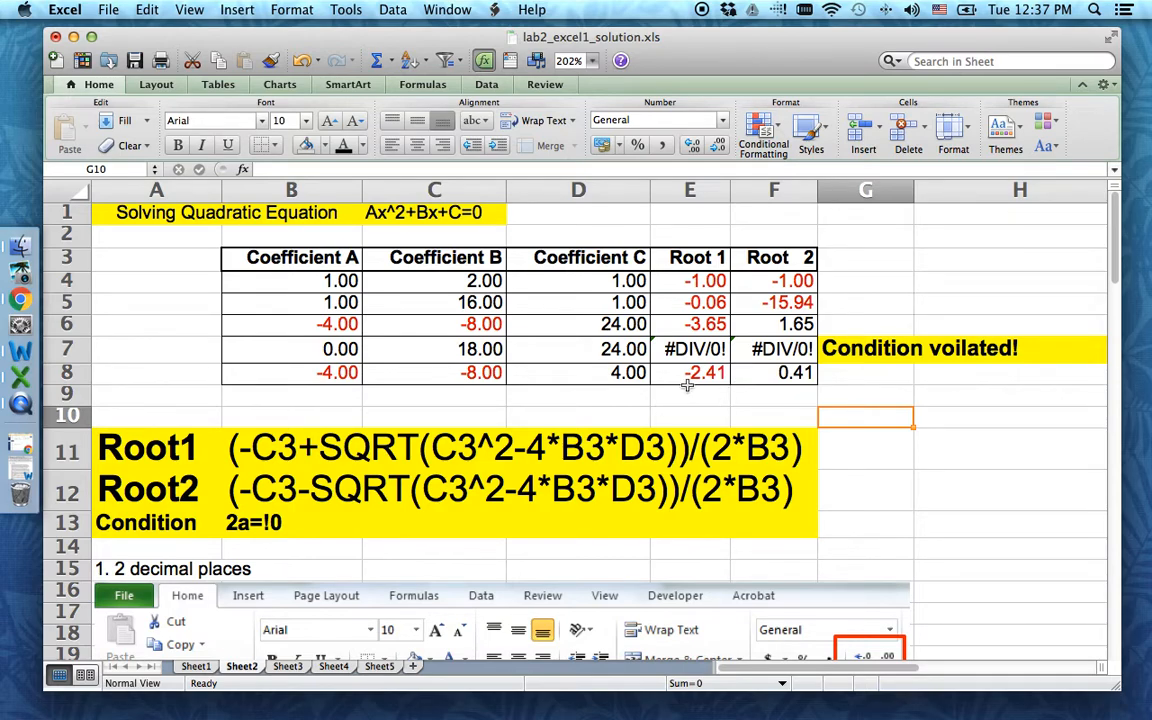
- Add a conditional formatting rule to B3:F8 that shows cell values less than 0 in red text
left_click_drag(237, 256, 760, 384)
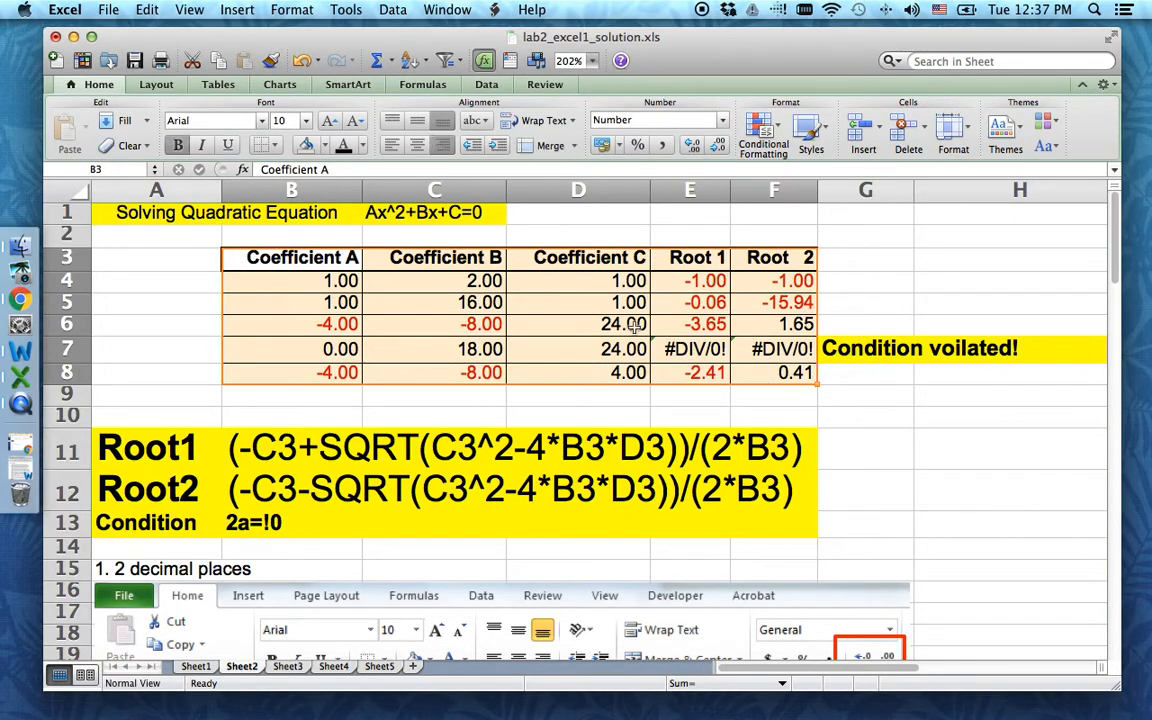
left_click(778, 134)
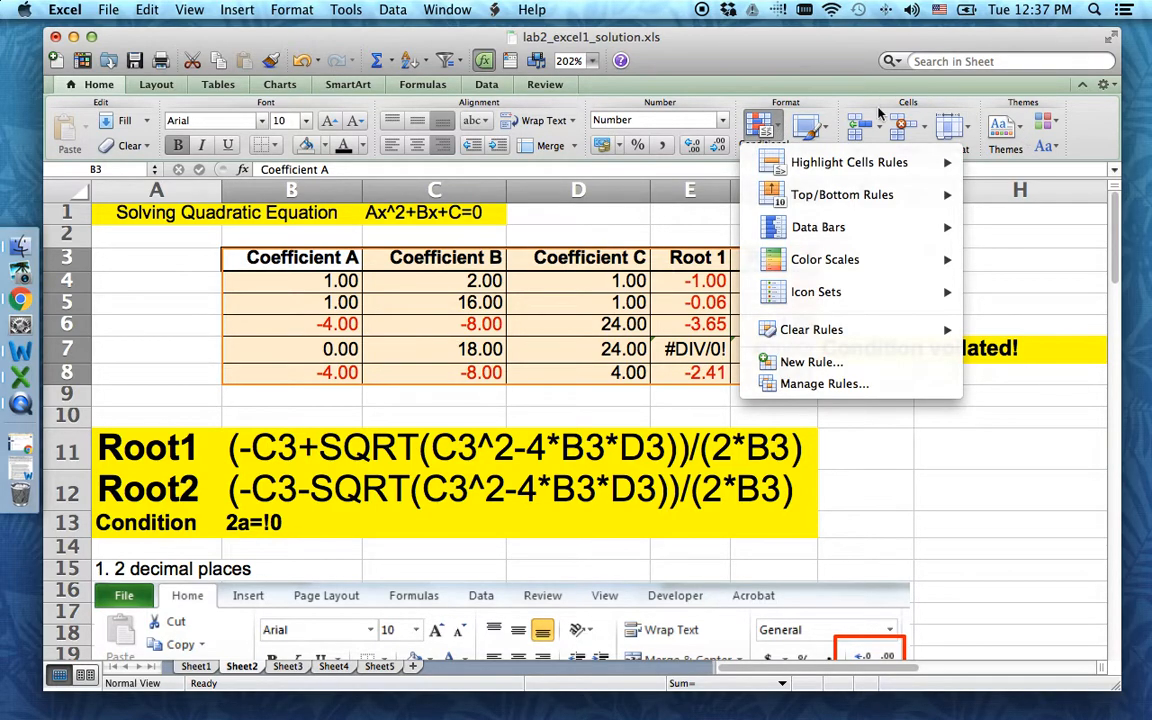
mouse_move(813, 176)
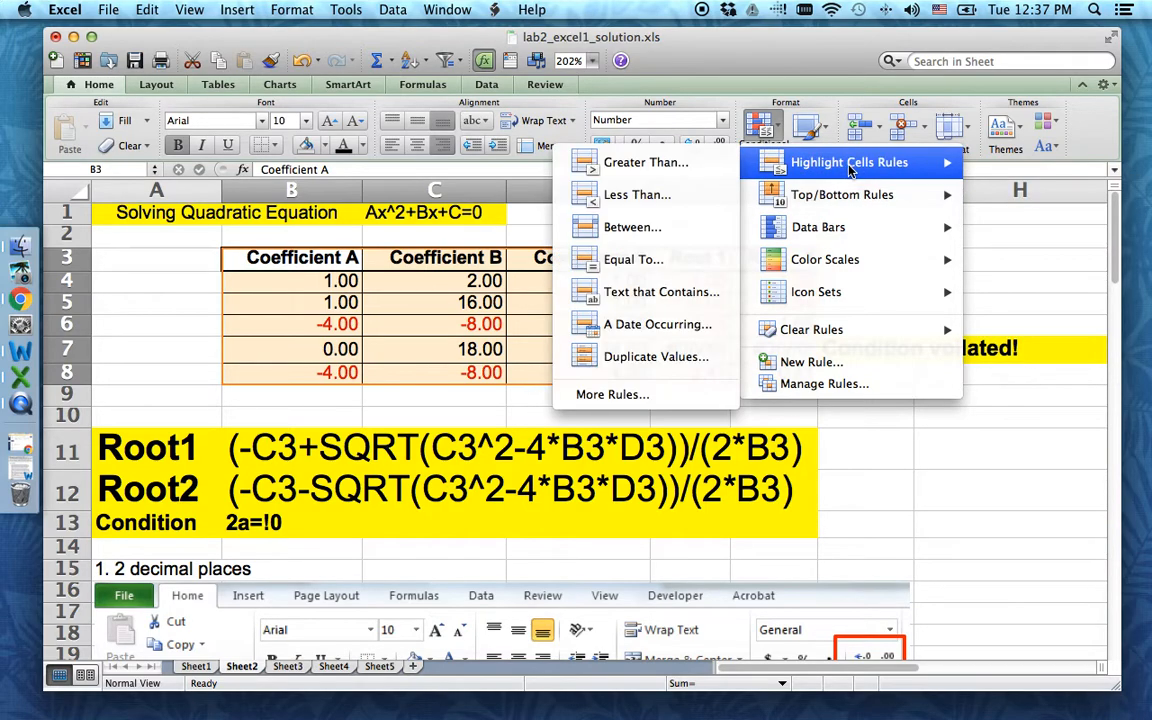
left_click(638, 200)
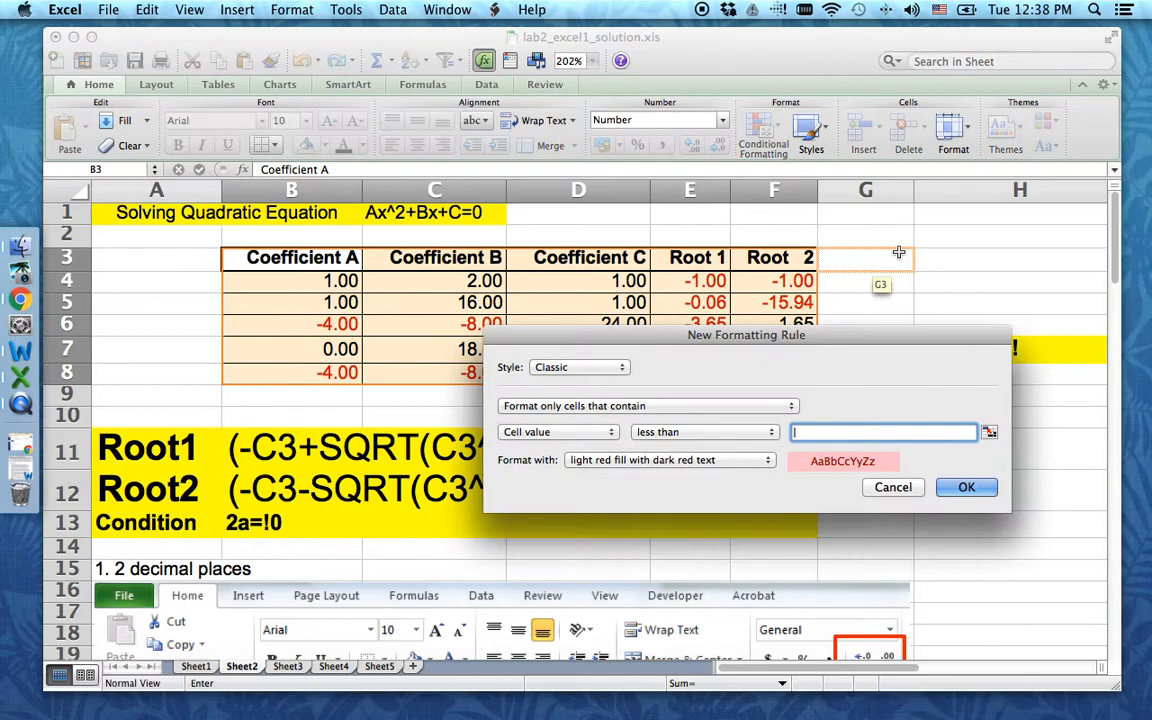
left_click_drag(775, 488, 753, 436)
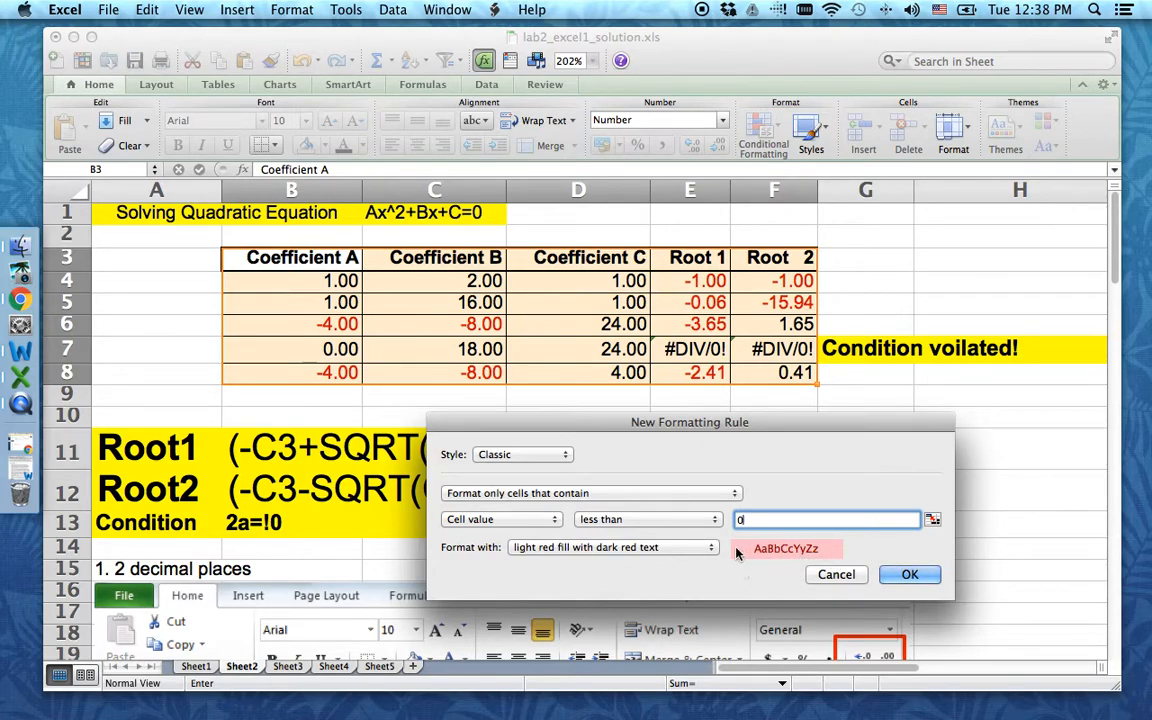
left_click(678, 549)
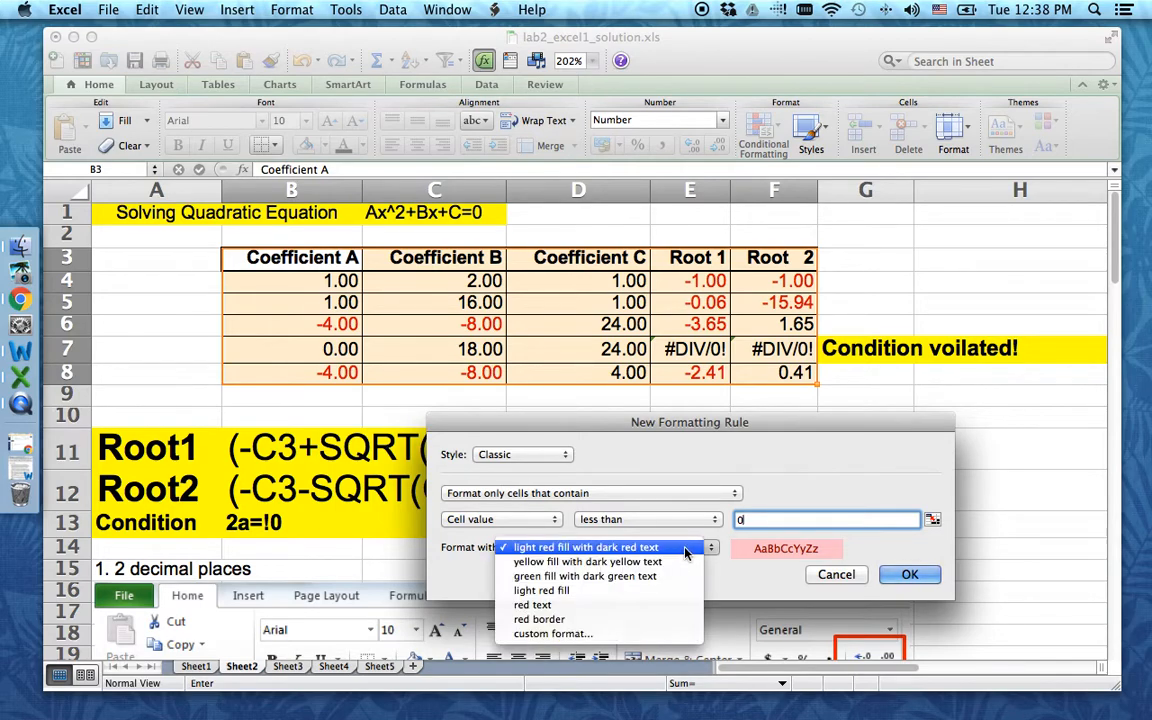
left_click(540, 606)
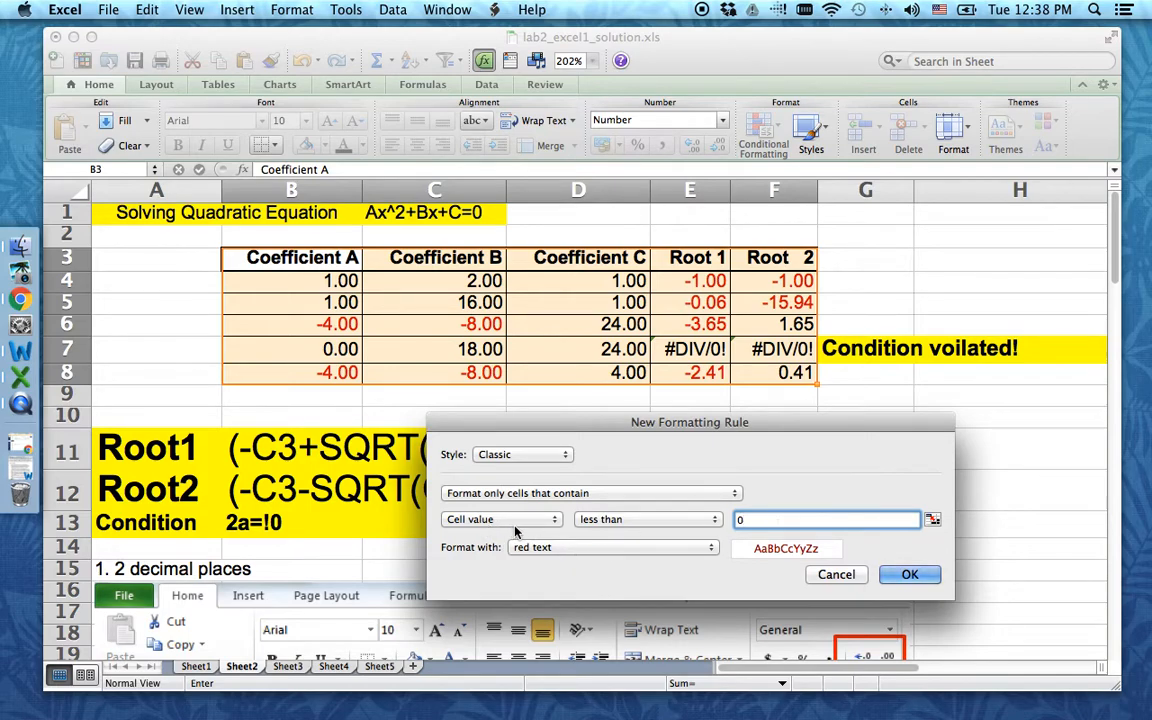
left_click(889, 577)
left_click(865, 418)
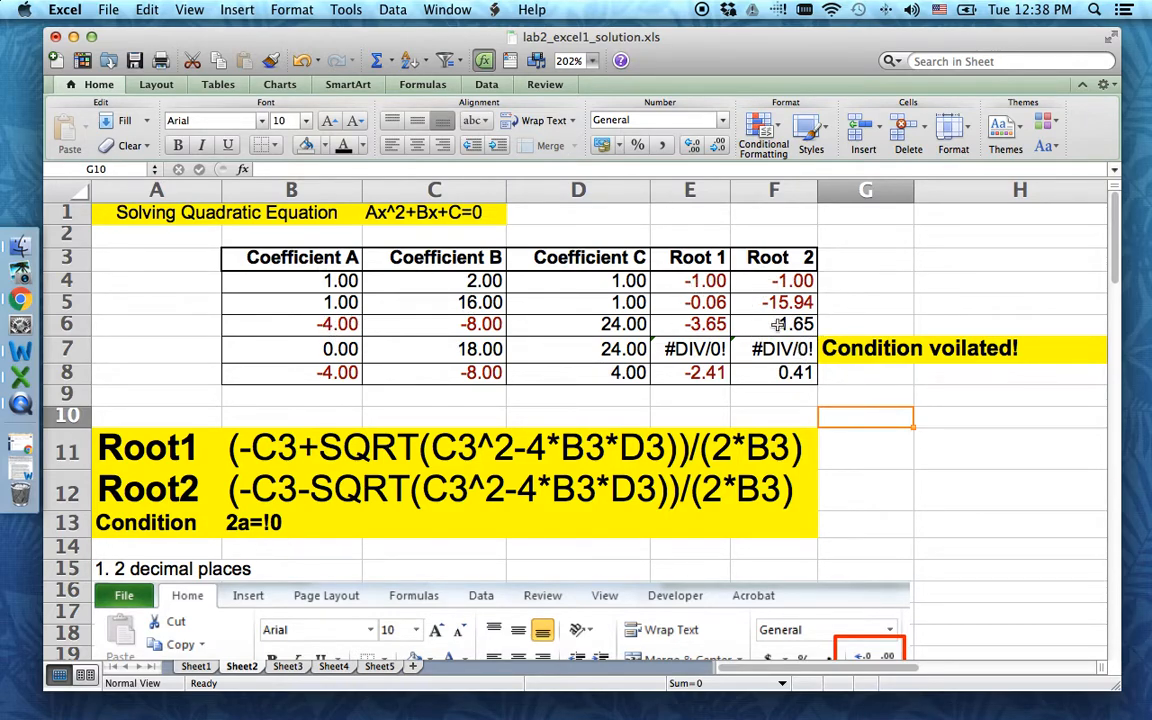
- Try extra decimal places on the table values in B4:F8 and reduce them back to two
left_click(558, 281)
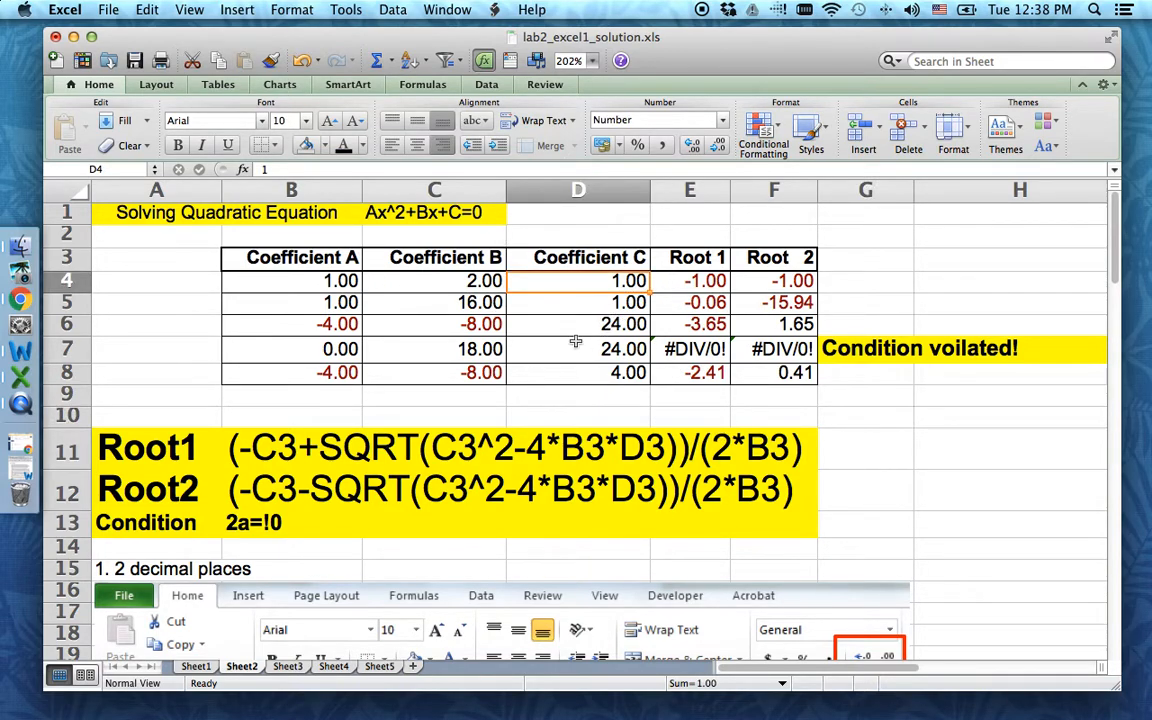
scroll(593, 438, "down", 1)
scroll(593, 438, "up", 1)
scroll(567, 490, "down", 5)
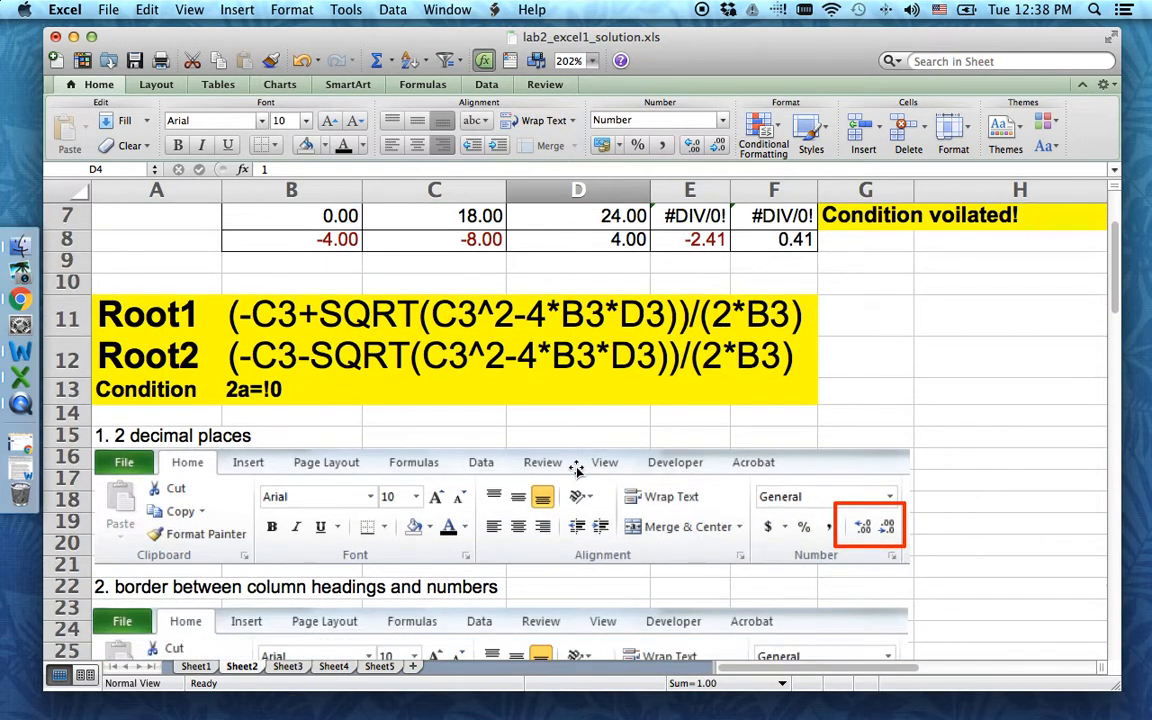
scroll(571, 514, "up", 4)
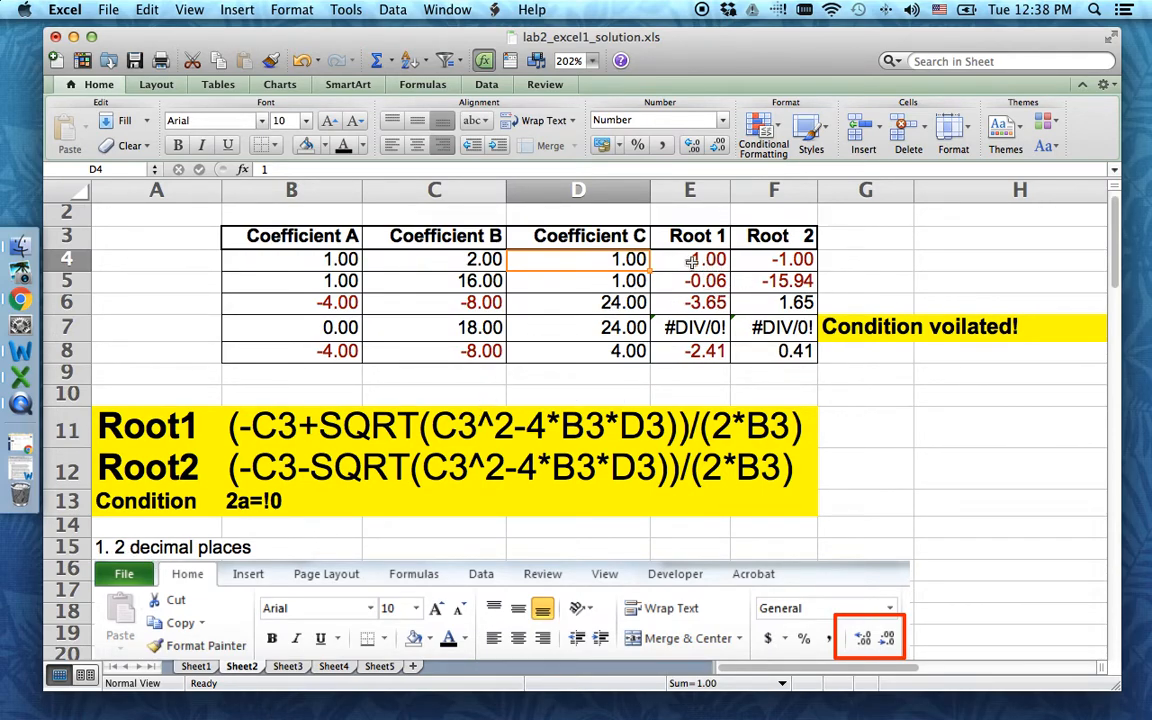
left_click_drag(316, 252, 795, 350)
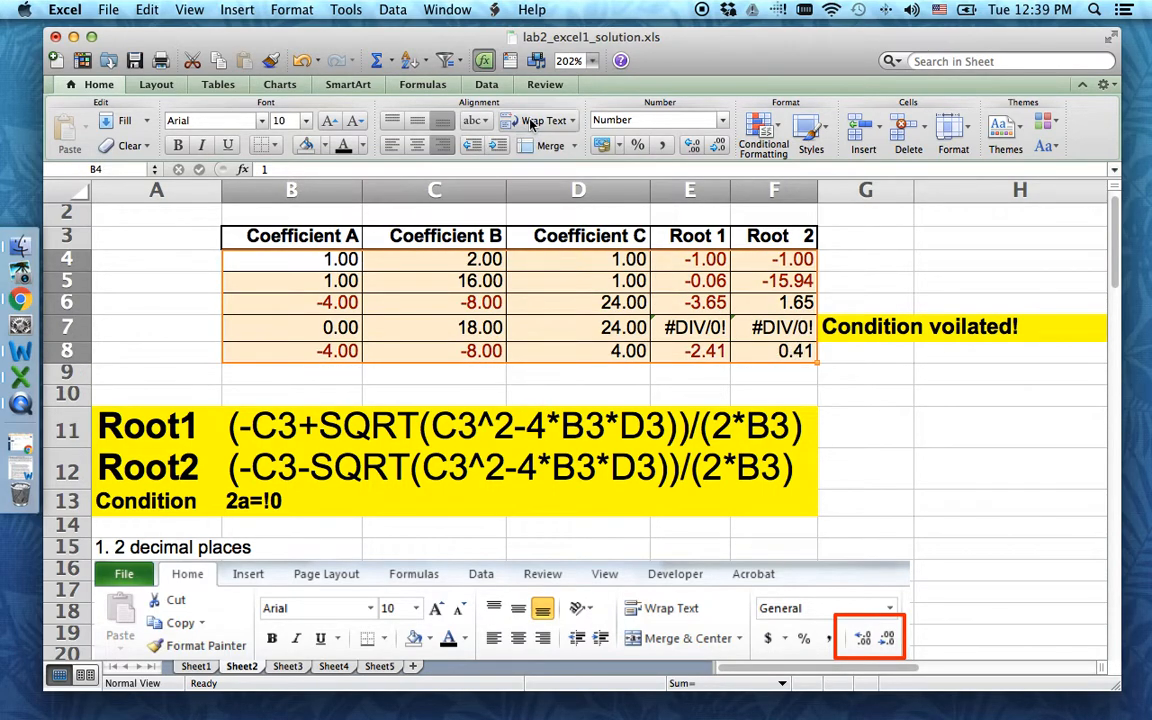
left_click(695, 147)
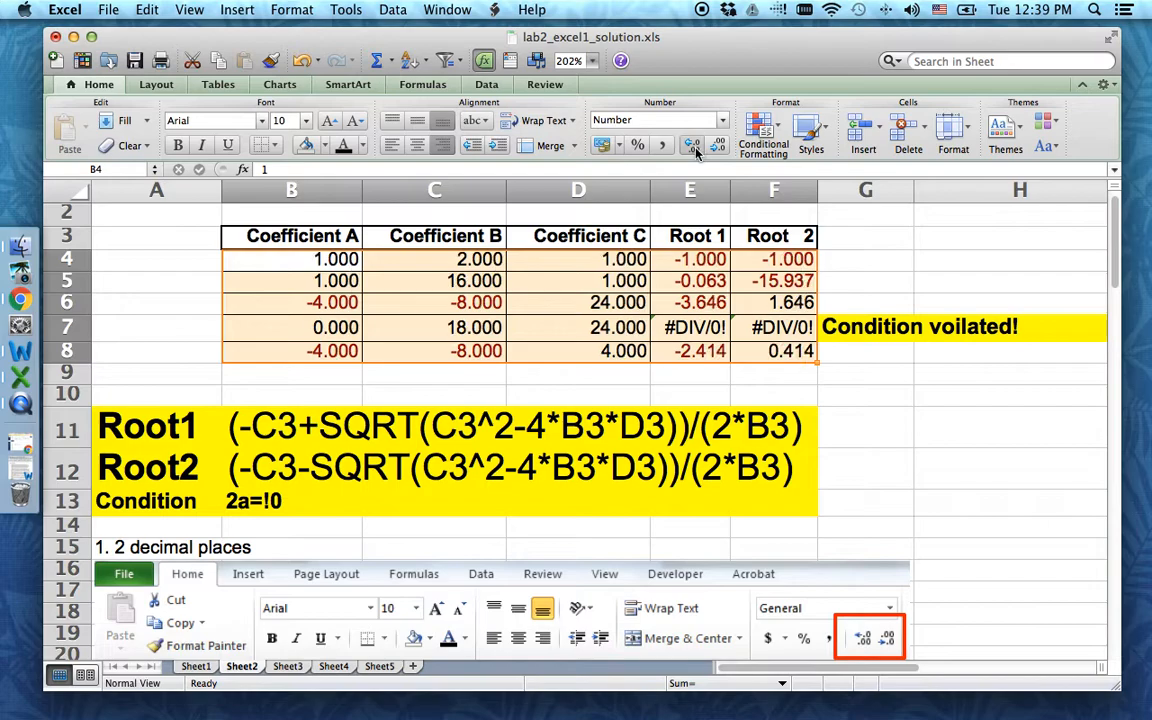
left_click(695, 147)
left_click(717, 146)
left_click(717, 146)
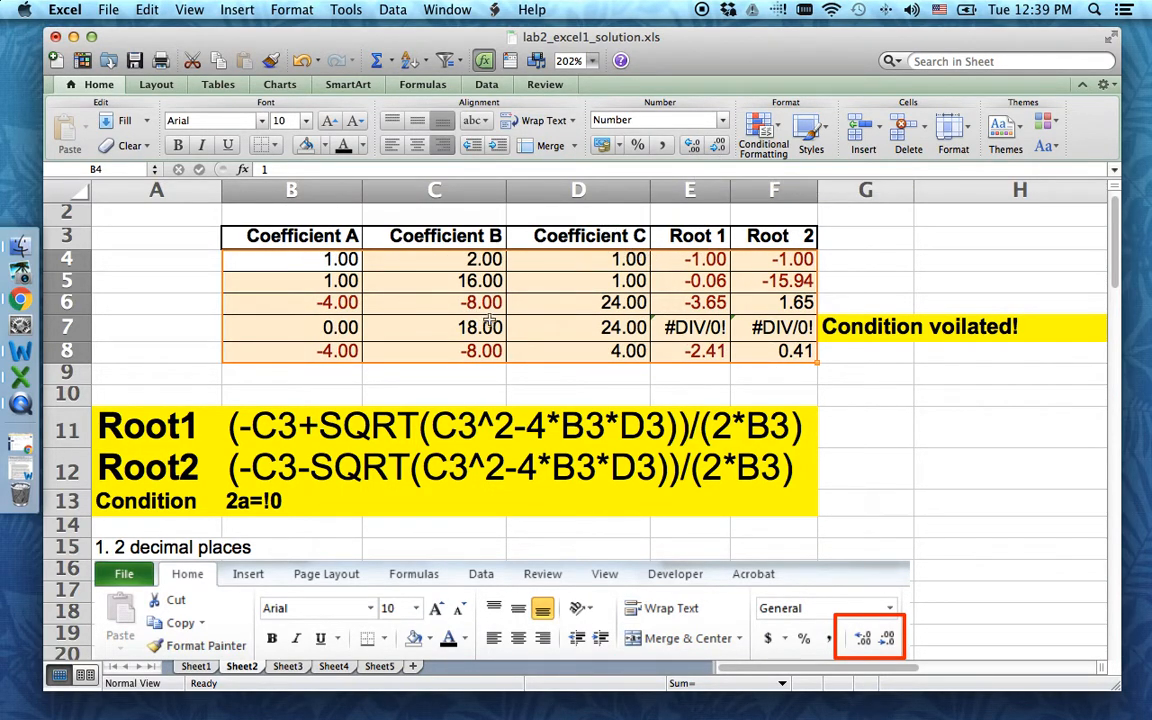
- Apply a thick box border around the column headings in B3:F3 to separate them from the numbers
scroll(630, 330, "down", 5)
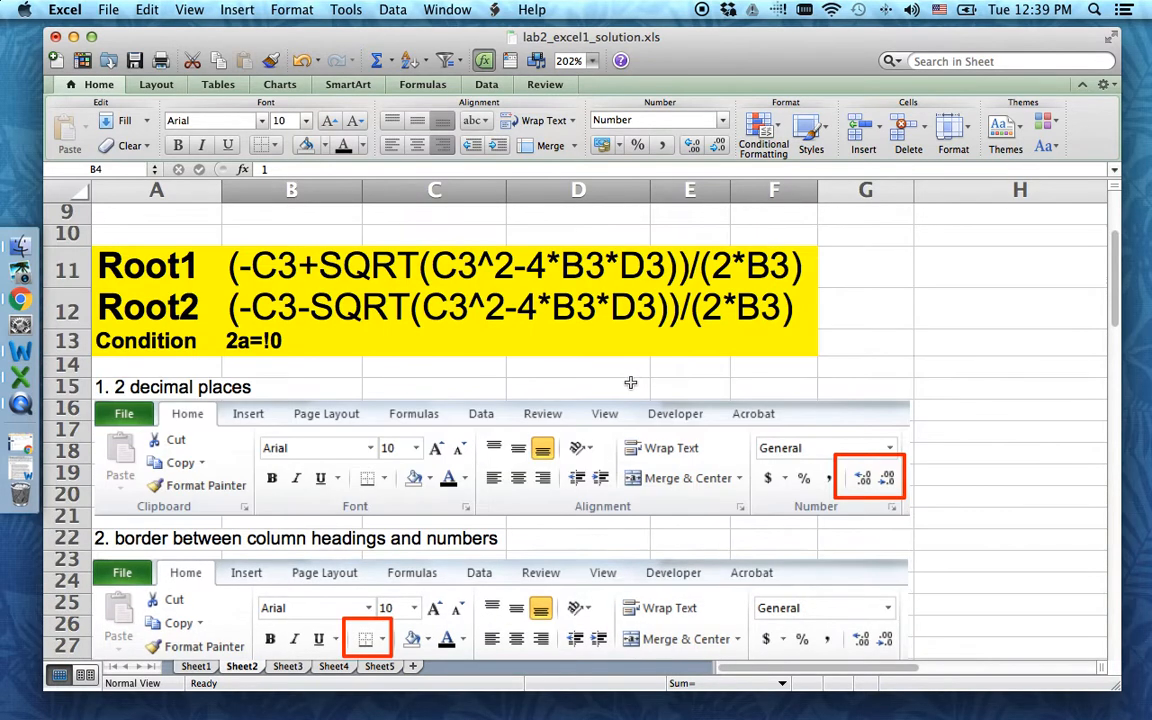
scroll(630, 395, "up", 1)
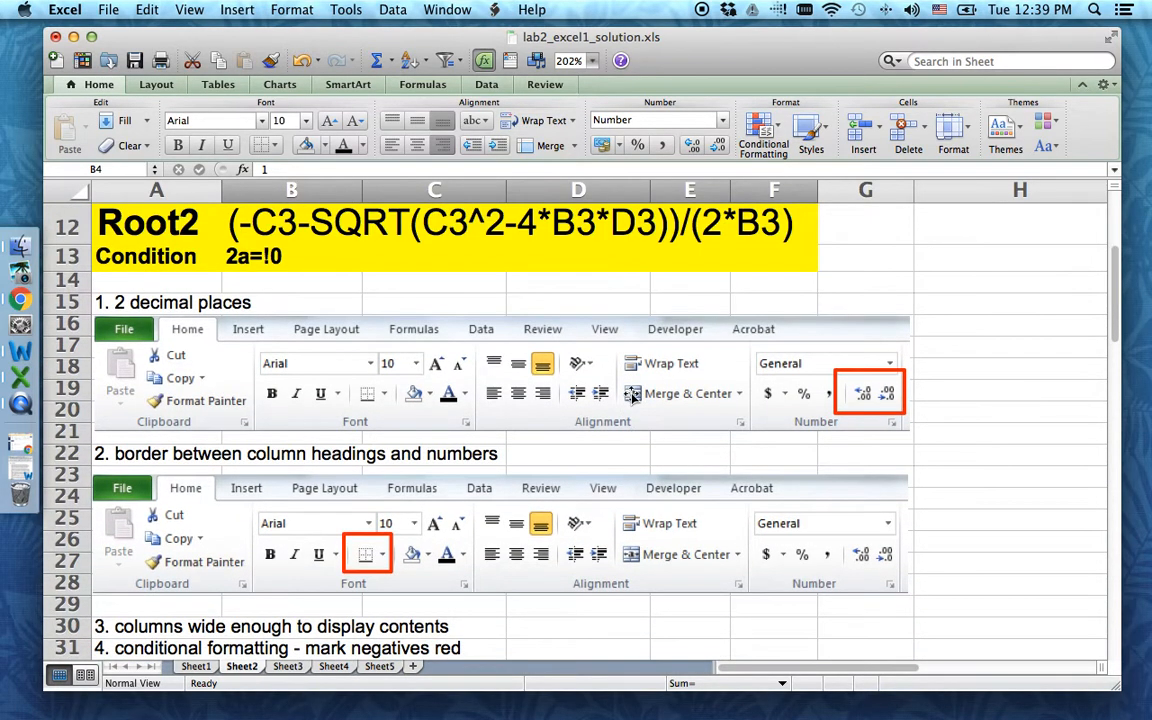
scroll(352, 443, "up", 5)
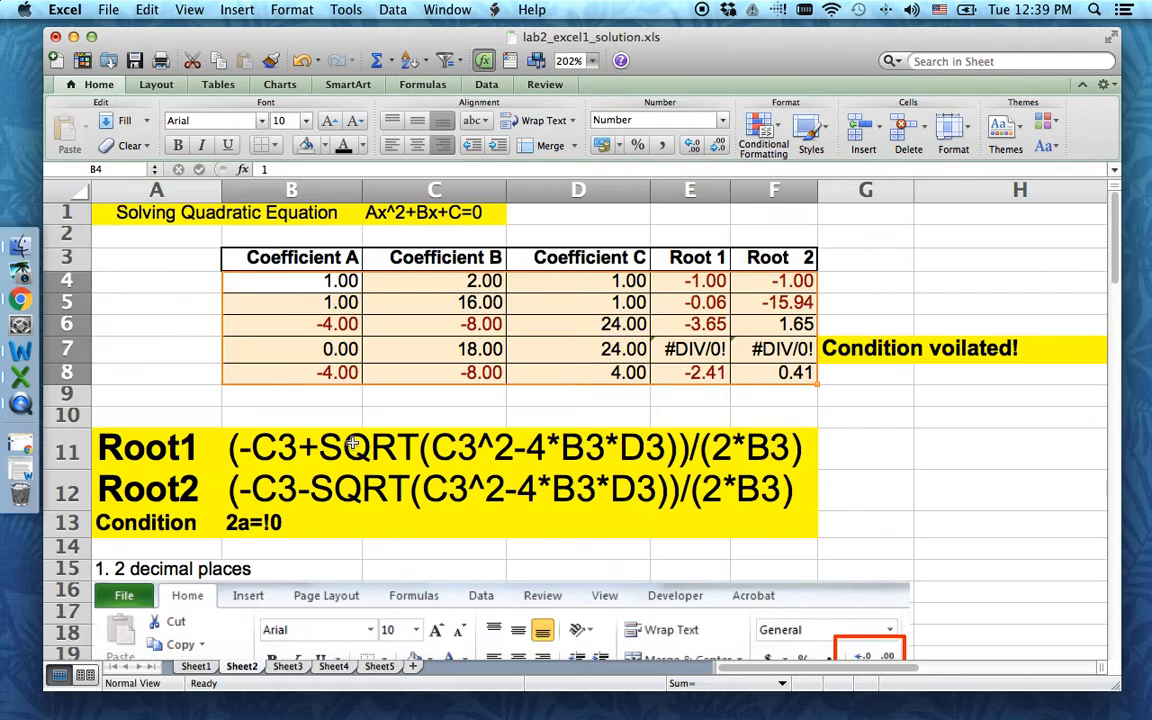
left_click_drag(255, 257, 790, 375)
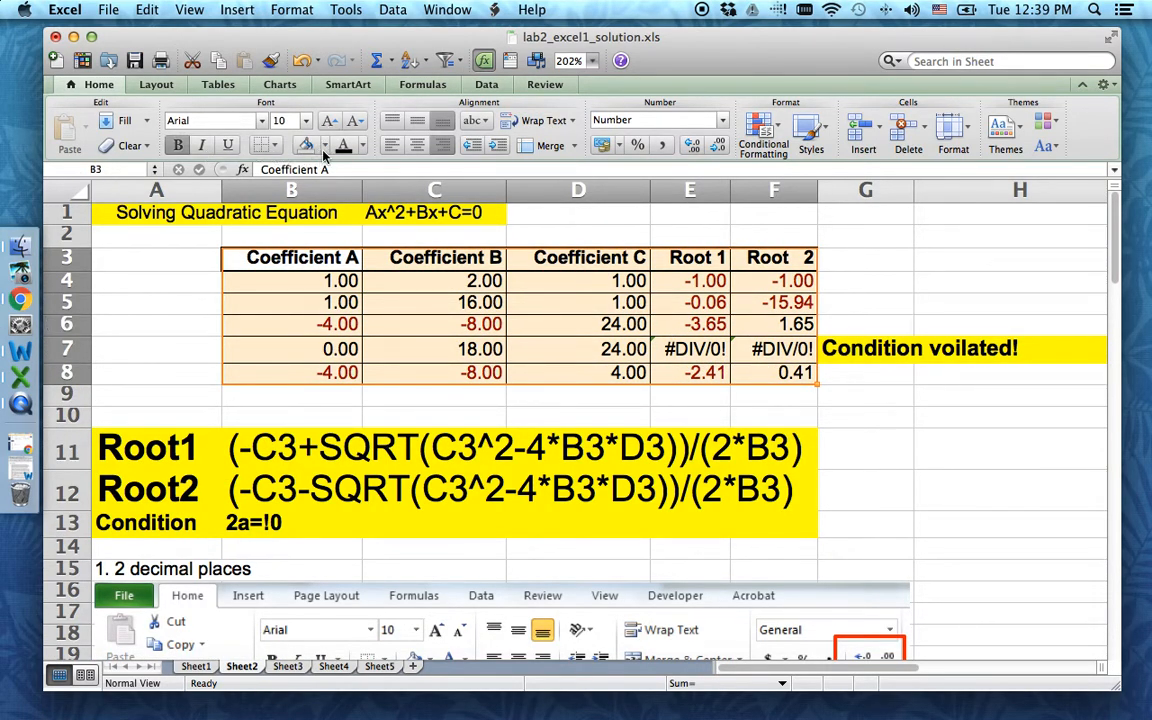
left_click(275, 145)
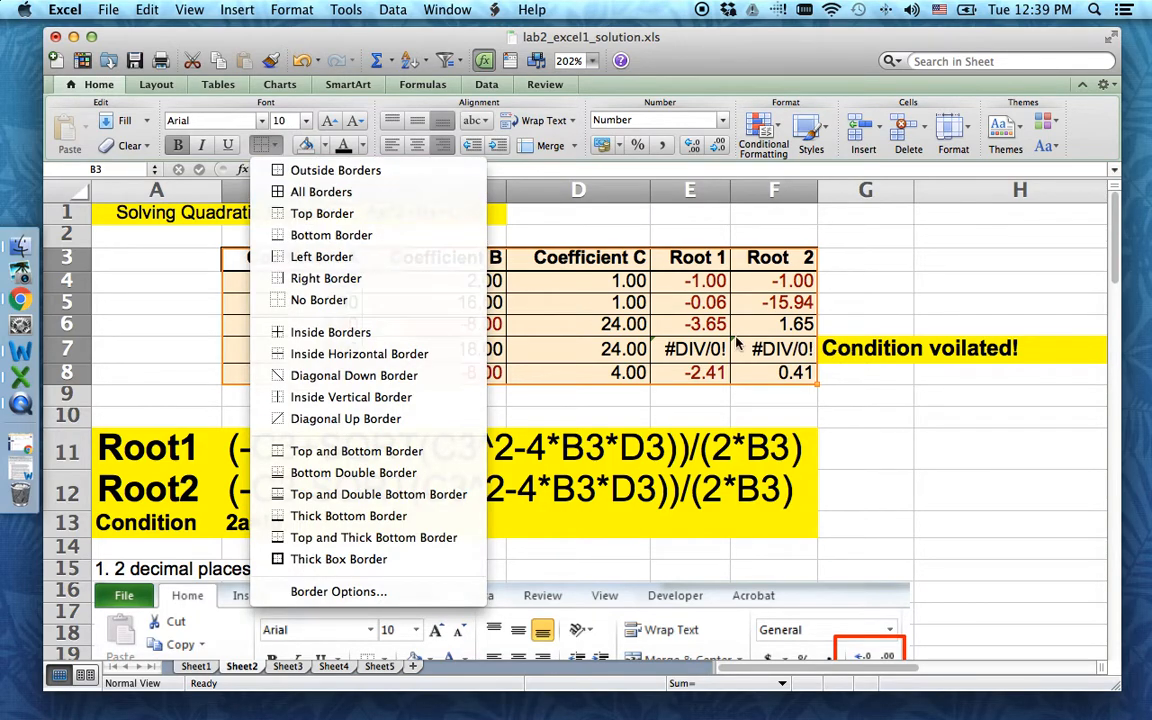
left_click(737, 342)
left_click_drag(271, 263, 771, 271)
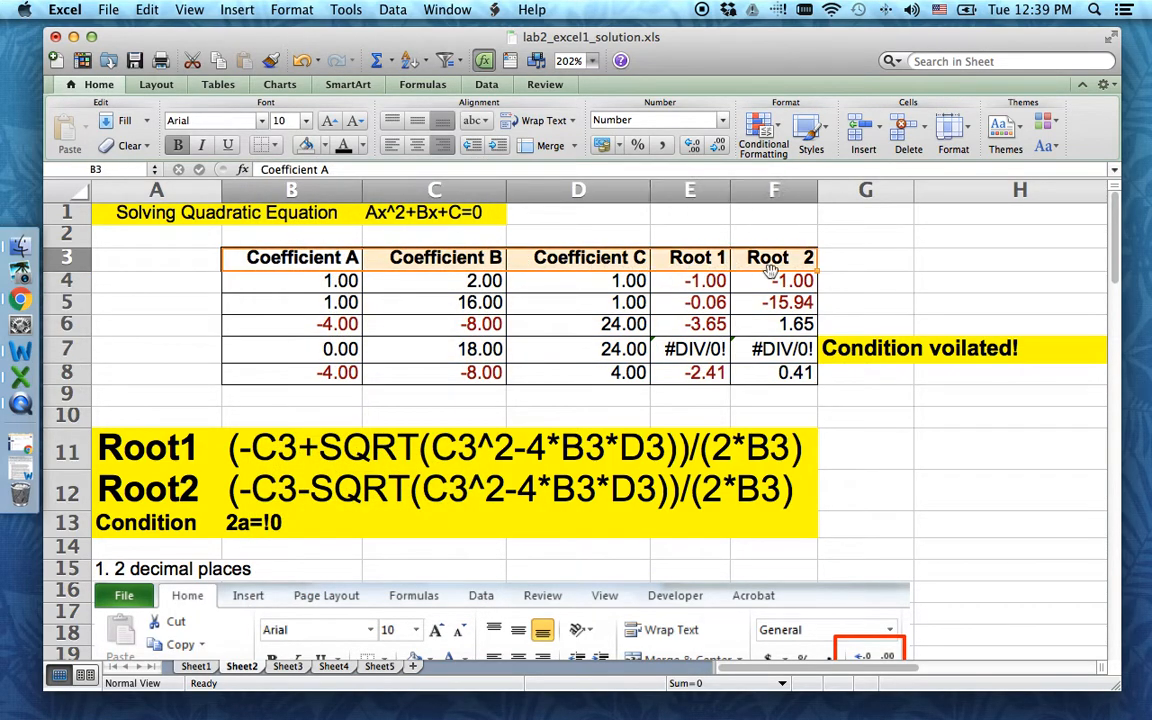
left_click(273, 145)
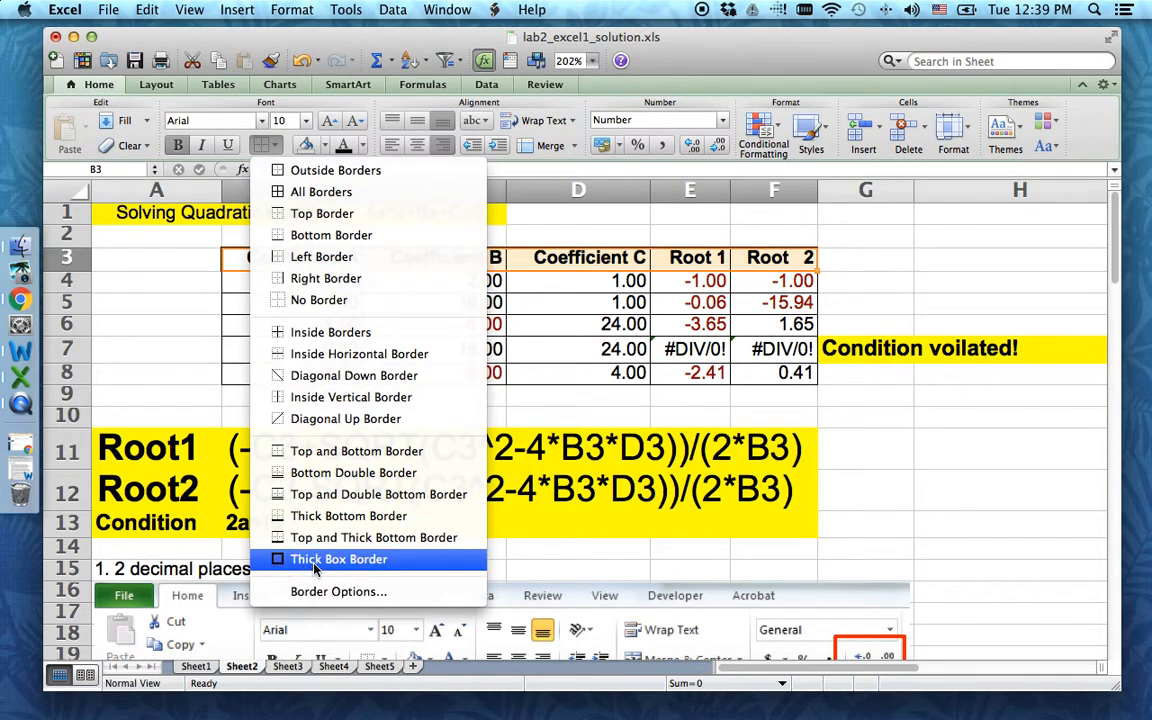
left_click(315, 560)
left_click(772, 302)
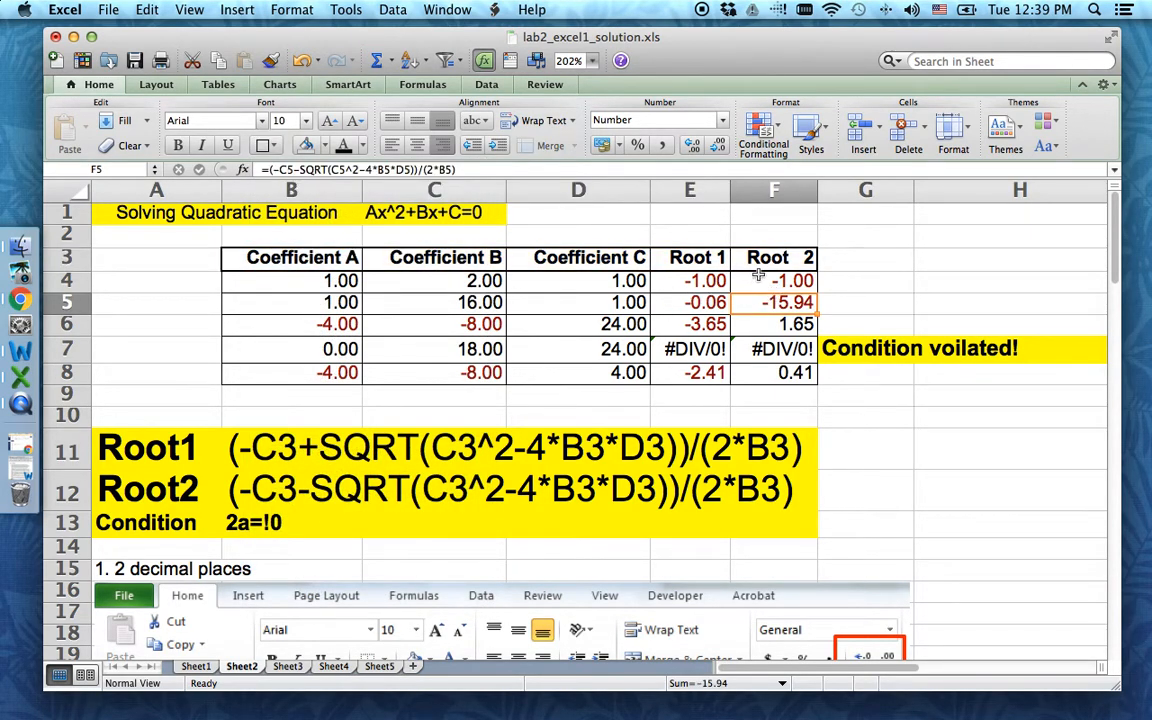
- Narrow column E until its contents no longer fit, and autofit its width to the Root 1 contents
scroll(685, 250, "down", 10)
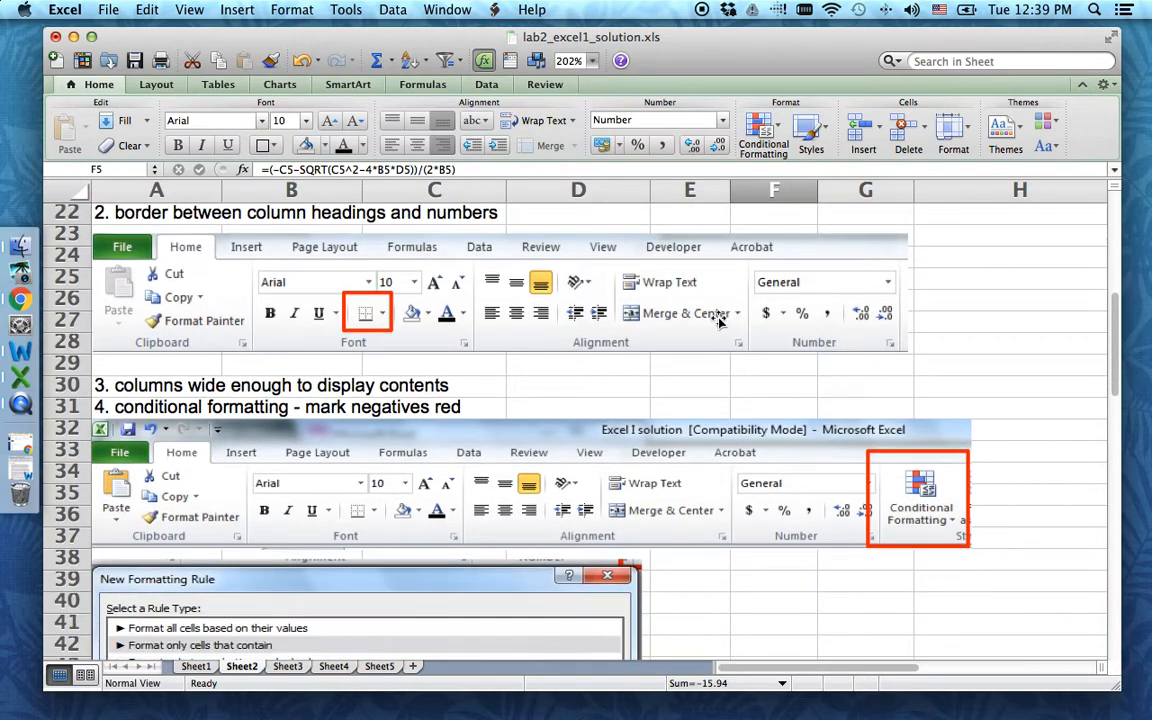
scroll(718, 320, "up", 10)
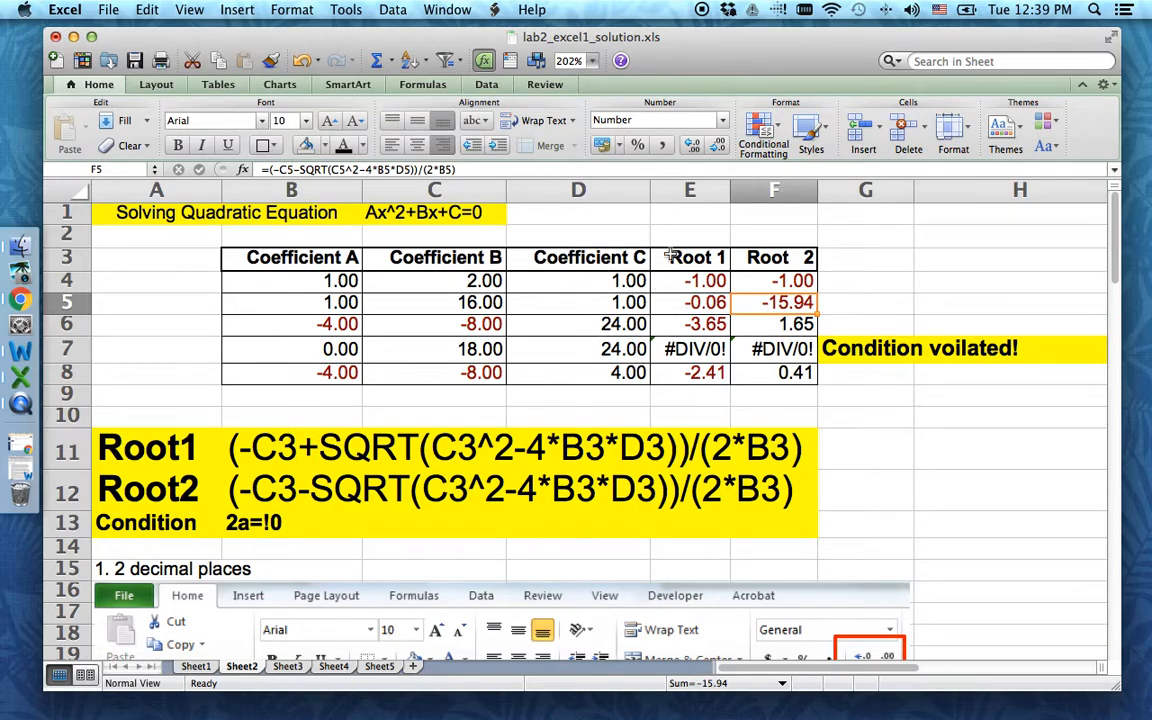
left_click_drag(728, 186, 673, 186)
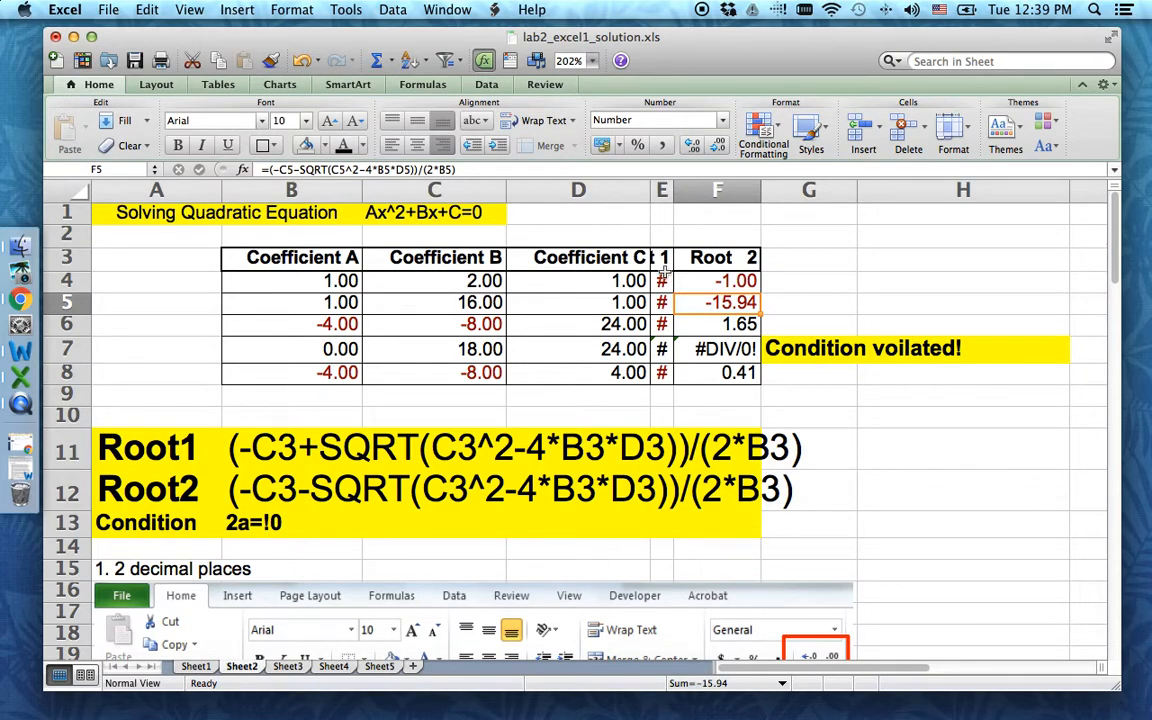
double_click(673, 190)
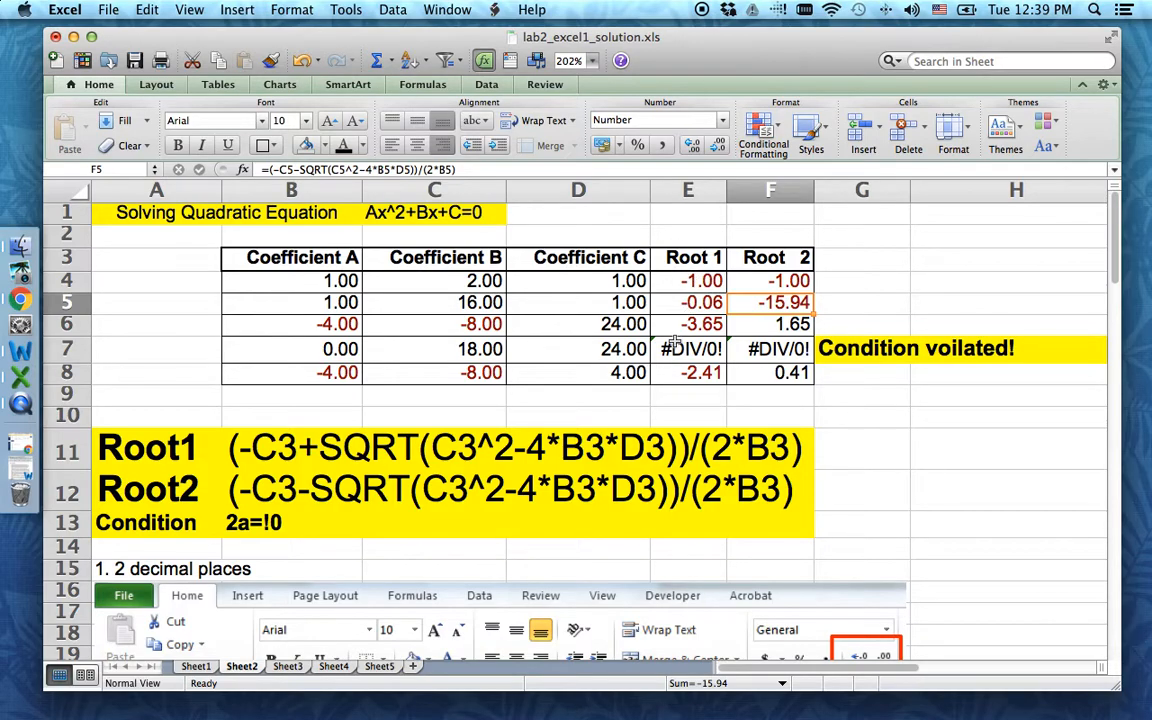
scroll(690, 348, "down", 10)
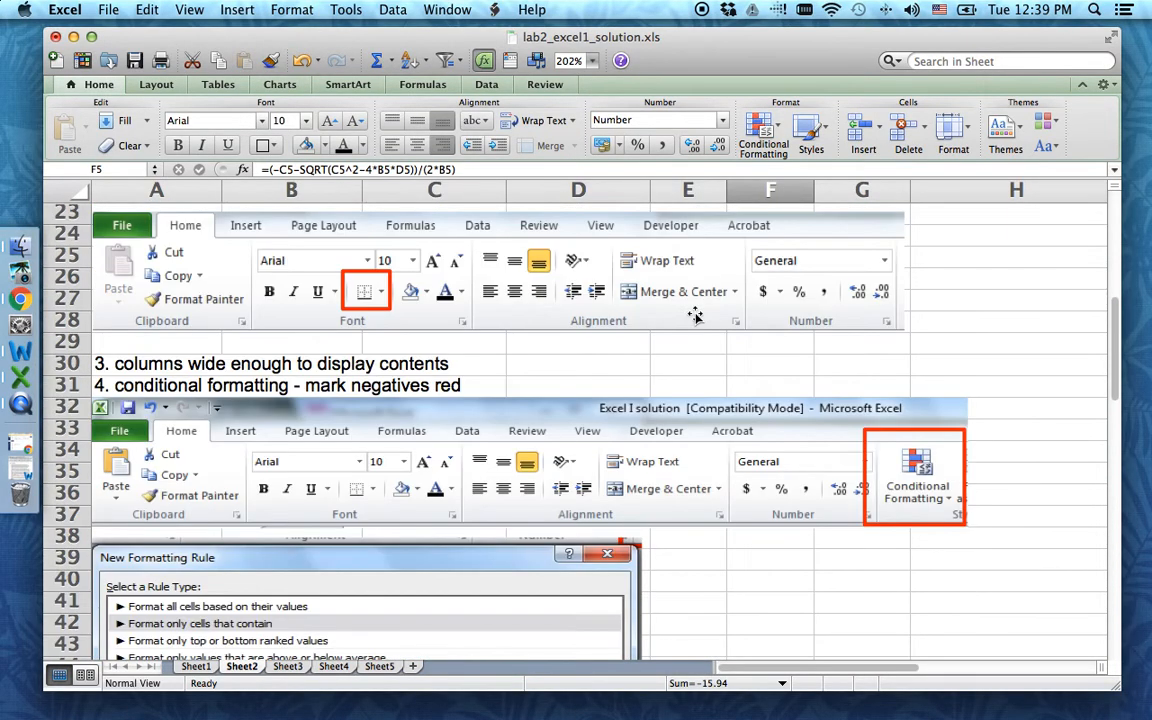
scroll(695, 316, "down", 5)
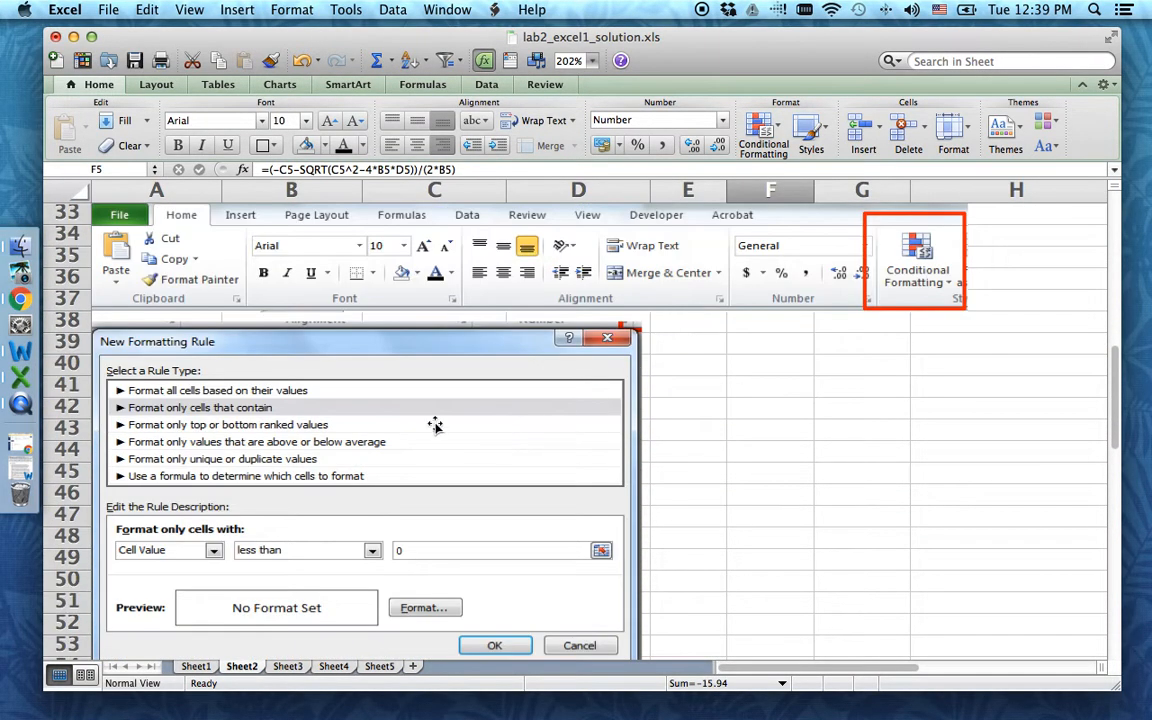
scroll(470, 445, "down", 3)
scroll(435, 468, "down", 15)
scroll(435, 468, "up", 20)
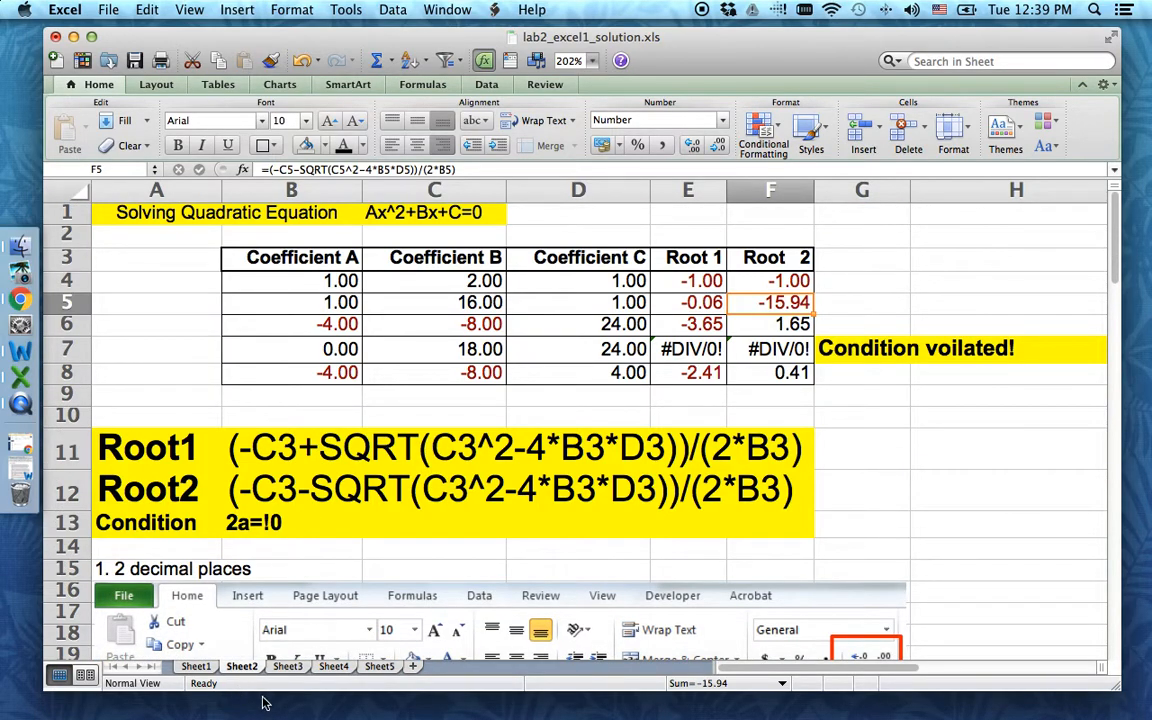
- Switch to Sheet3 and right-align the velocity, firing angle and range table in A1:C5
left_click(287, 667)
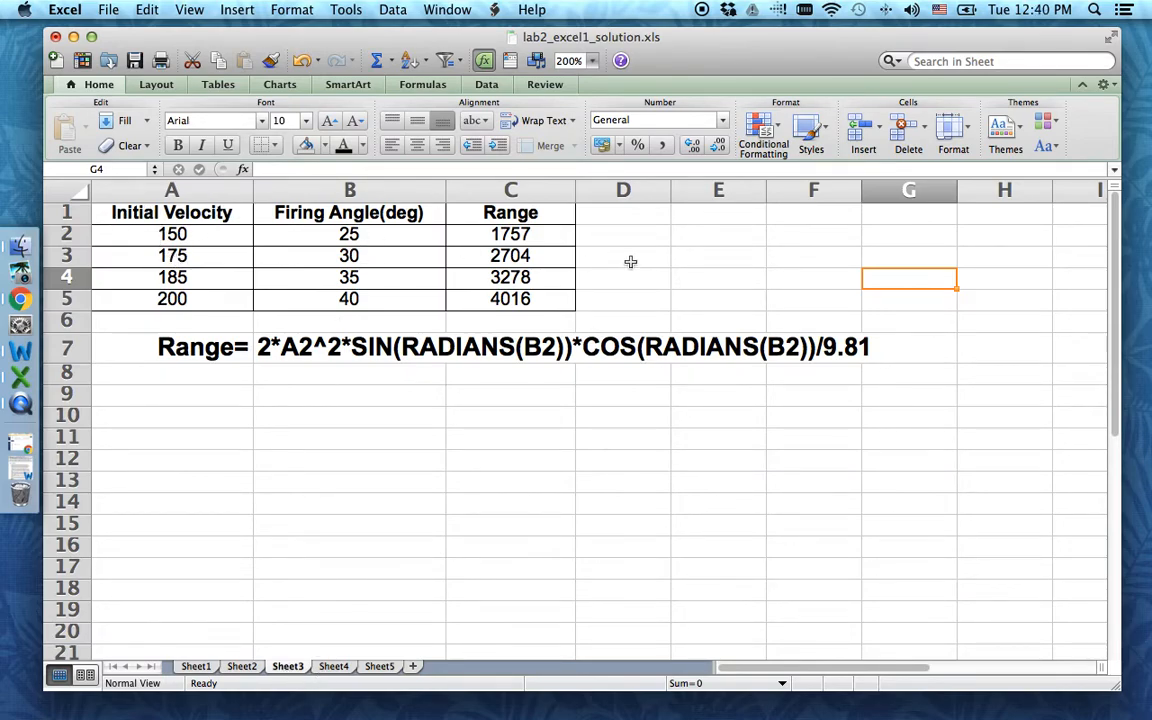
left_click_drag(150, 210, 533, 300)
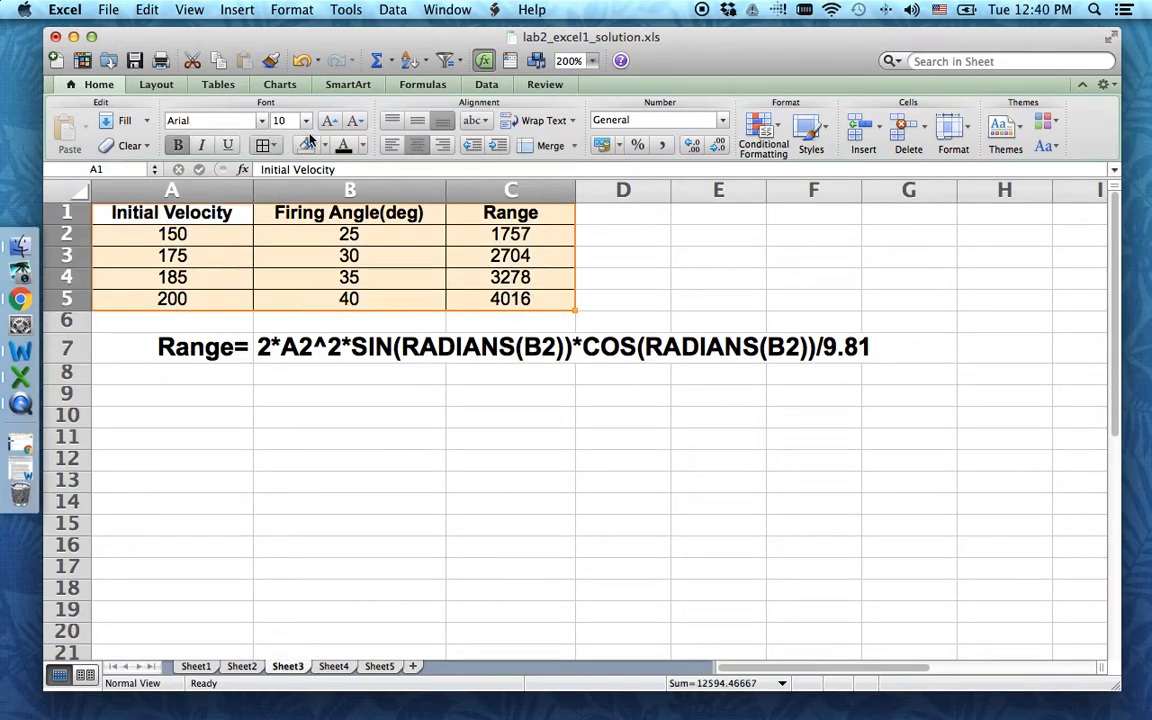
left_click(392, 145)
left_click(442, 145)
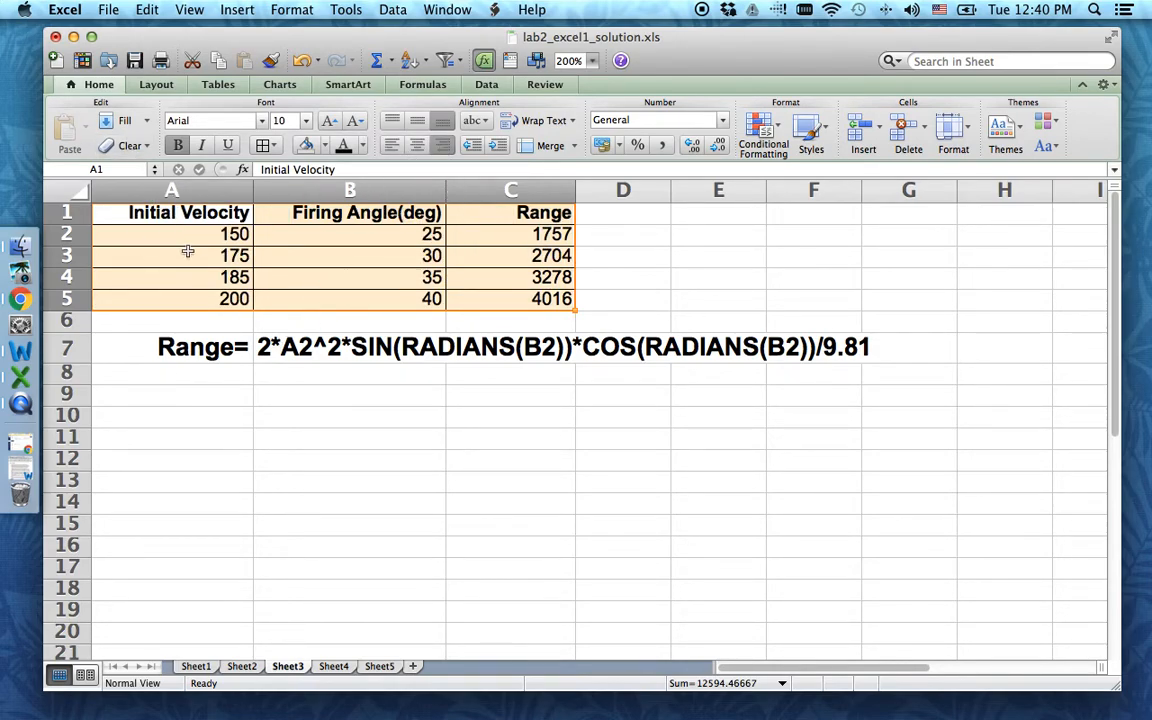
left_click(241, 242)
left_click(398, 257)
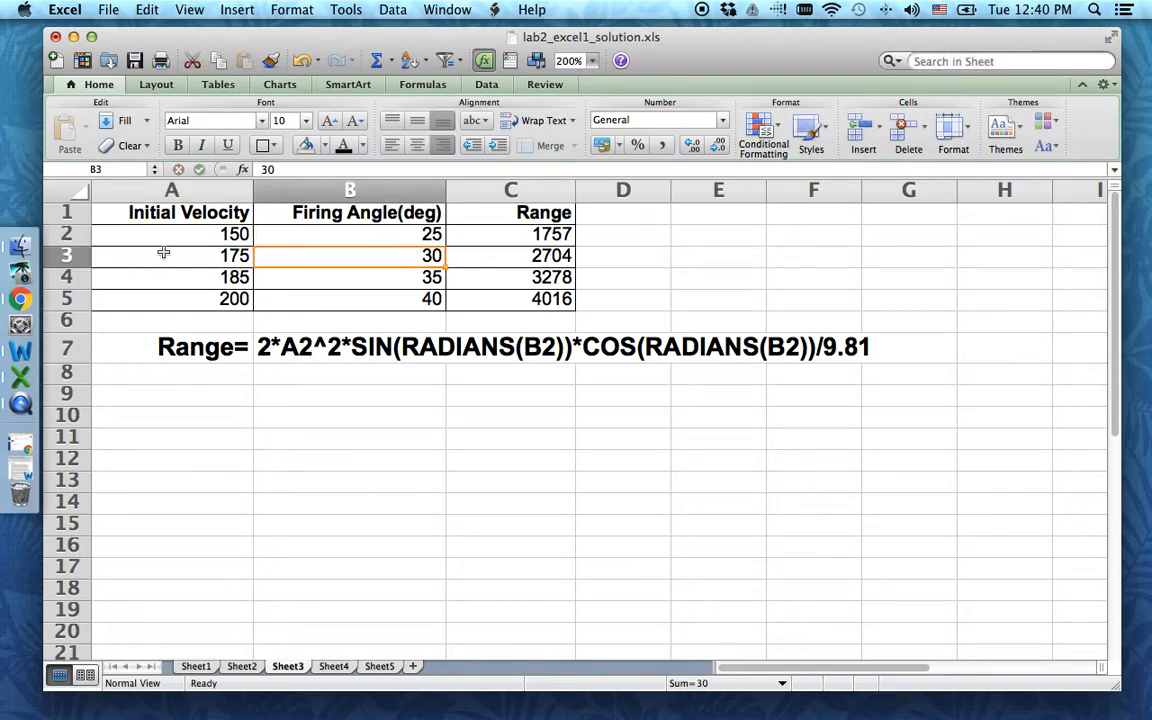
- Highlight the written-out Range formula in A7:G7 with a yellow fill
left_click_drag(175, 213, 345, 300)
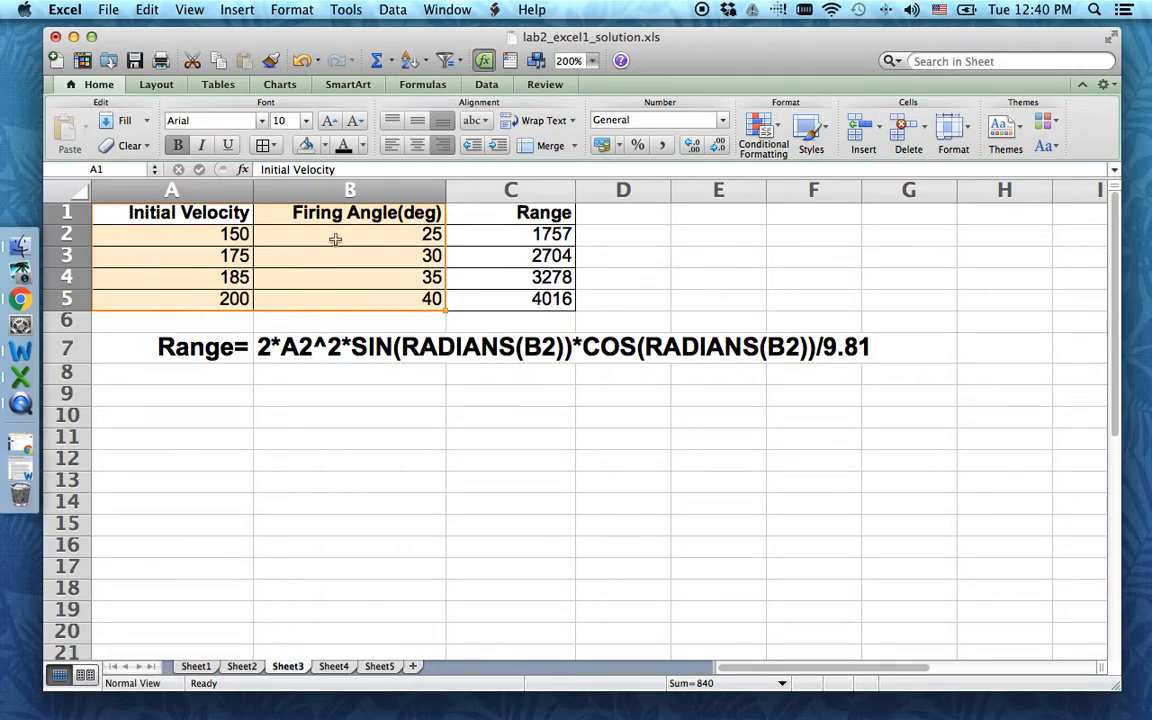
left_click(532, 237)
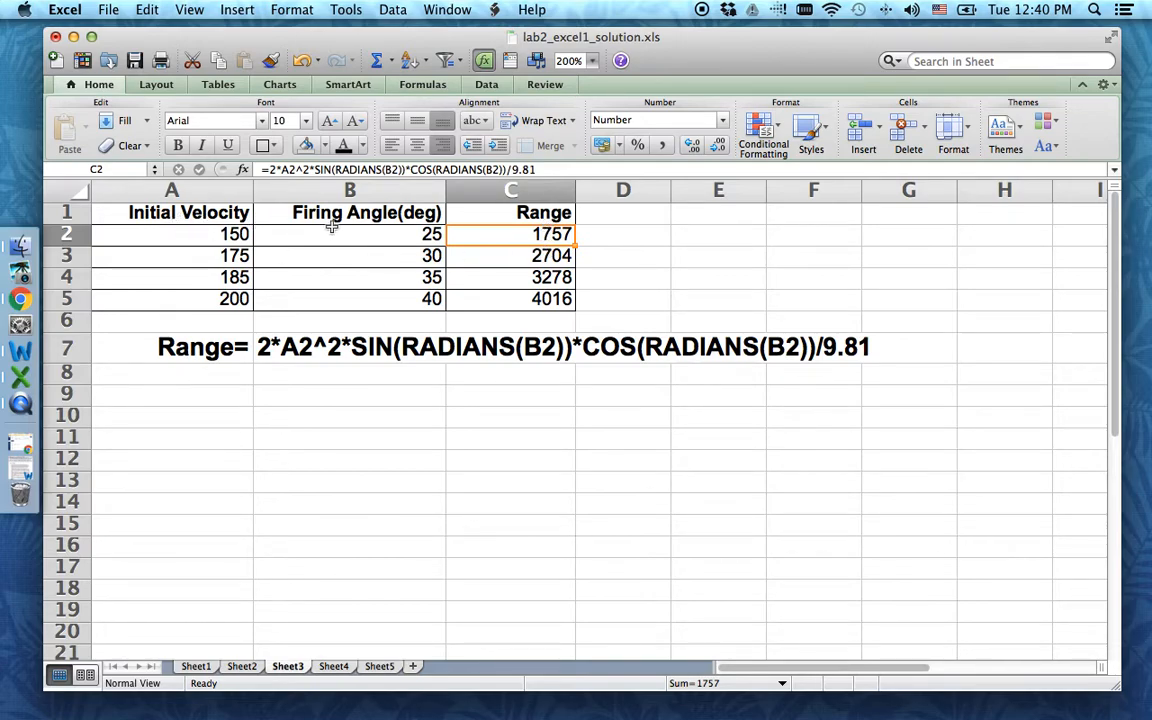
left_click_drag(187, 340, 944, 345)
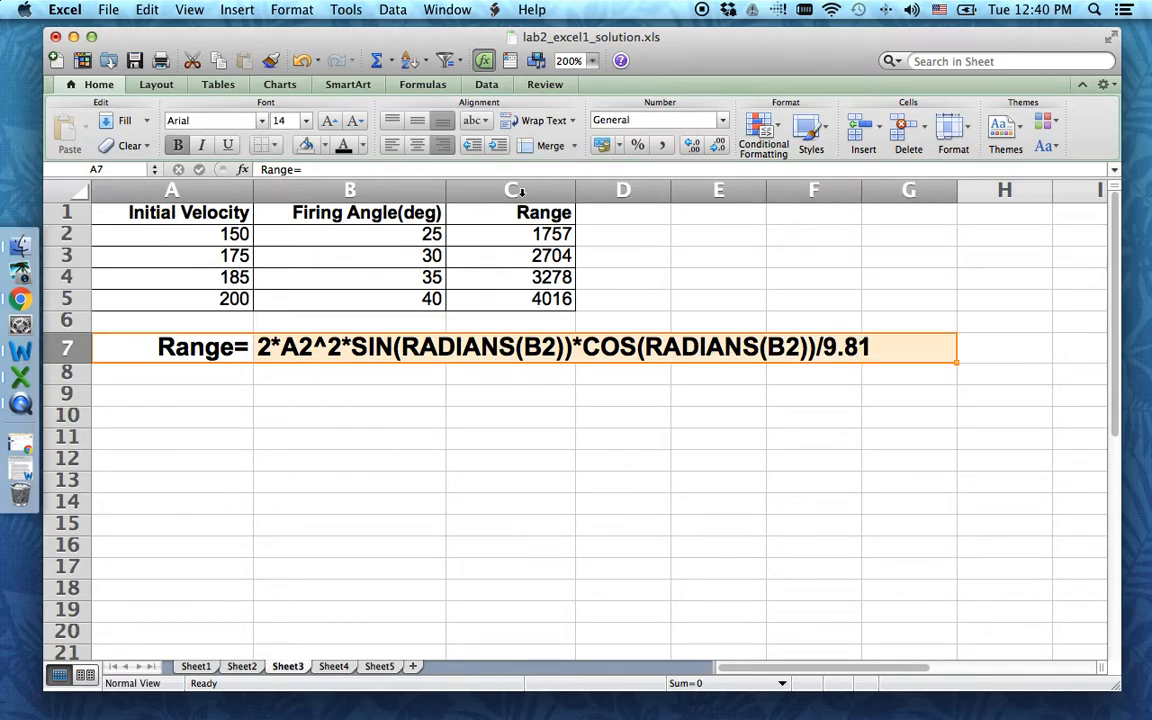
left_click(324, 145)
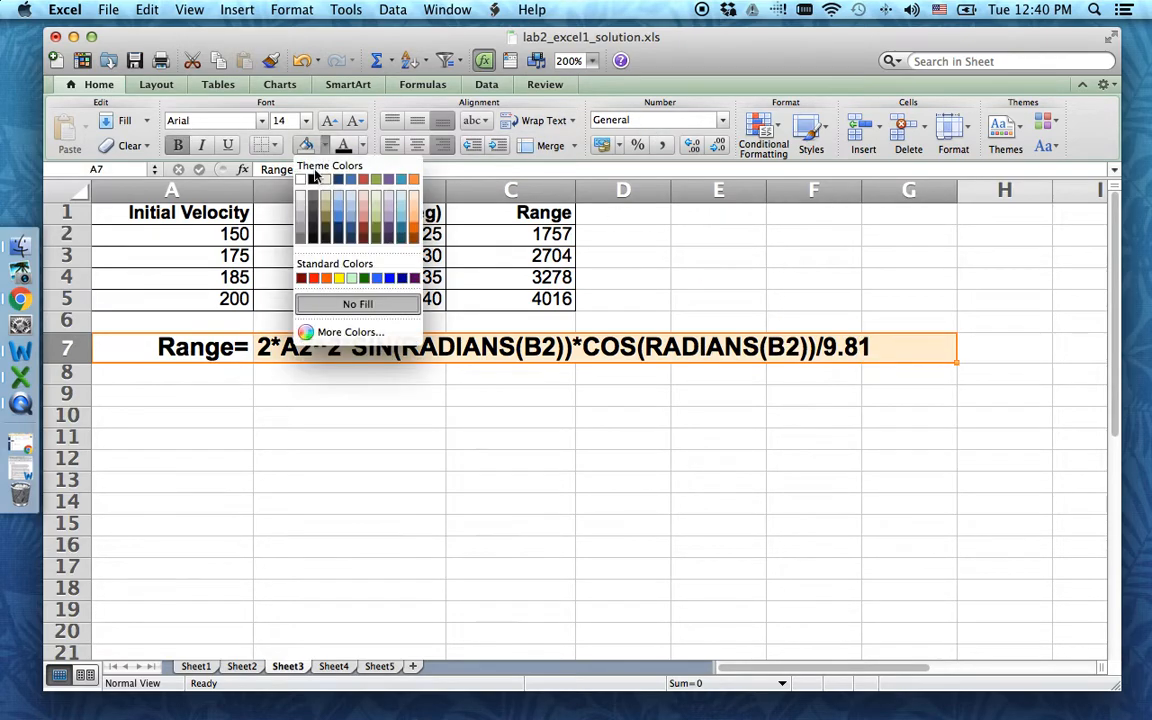
left_click(340, 279)
left_click(405, 478)
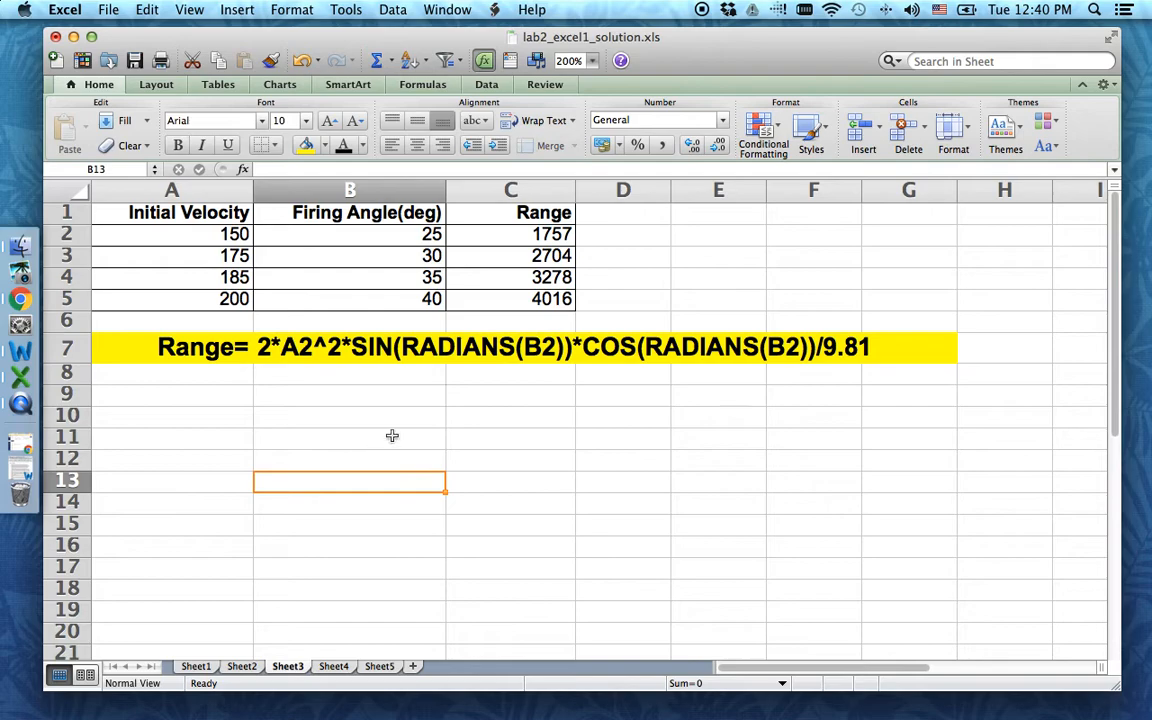
- Open the Range formula in C2 to examine its velocity and angle references, and leave it as it is
left_click(549, 235)
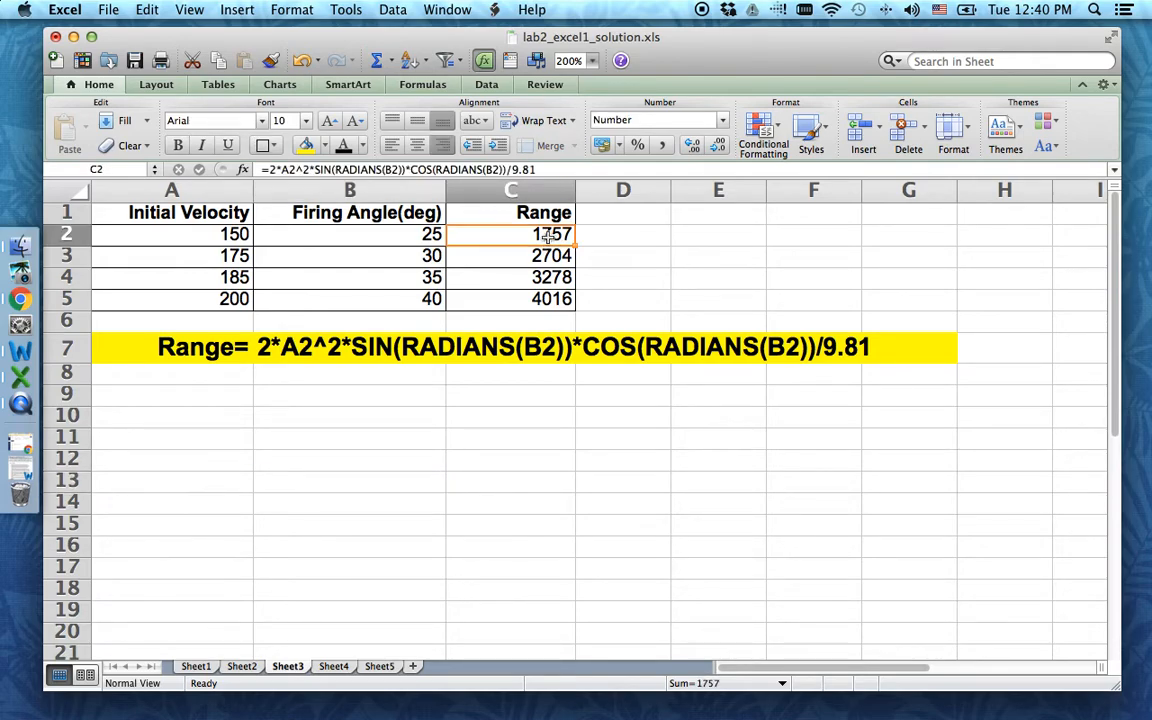
double_click(511, 238)
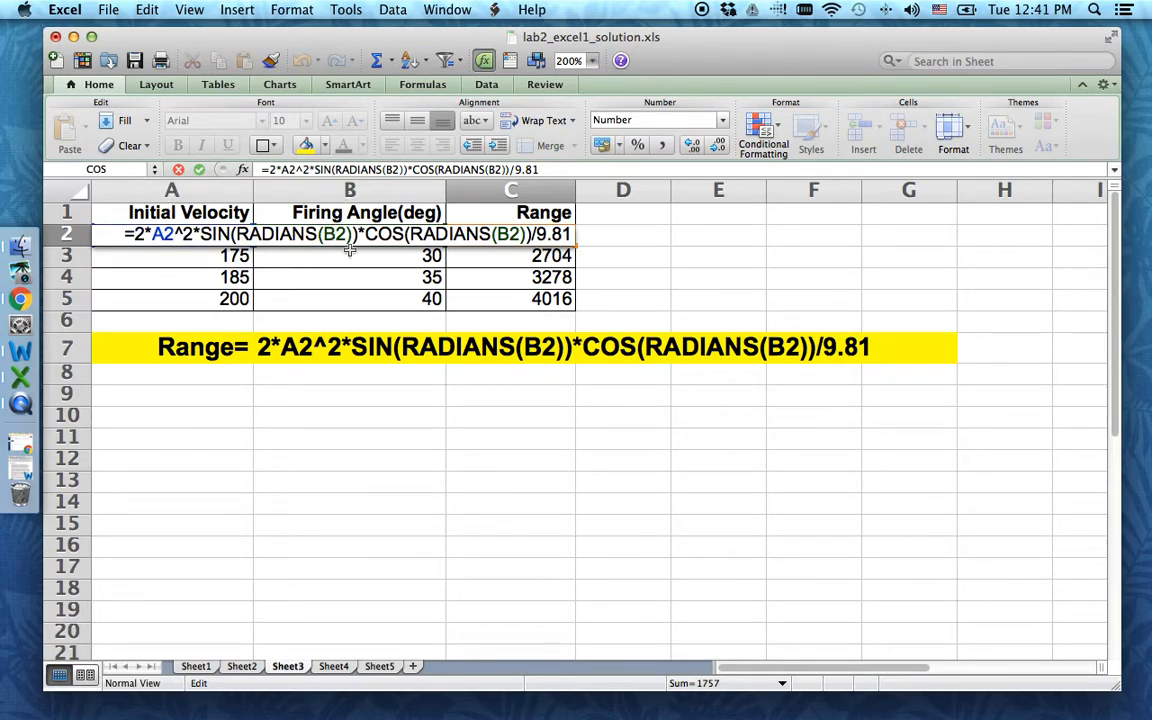
key("Return")
- Try inserting added references to C4, F1, E4 and D9 into the Range formula in C3, and undo the edit
double_click(549, 258)
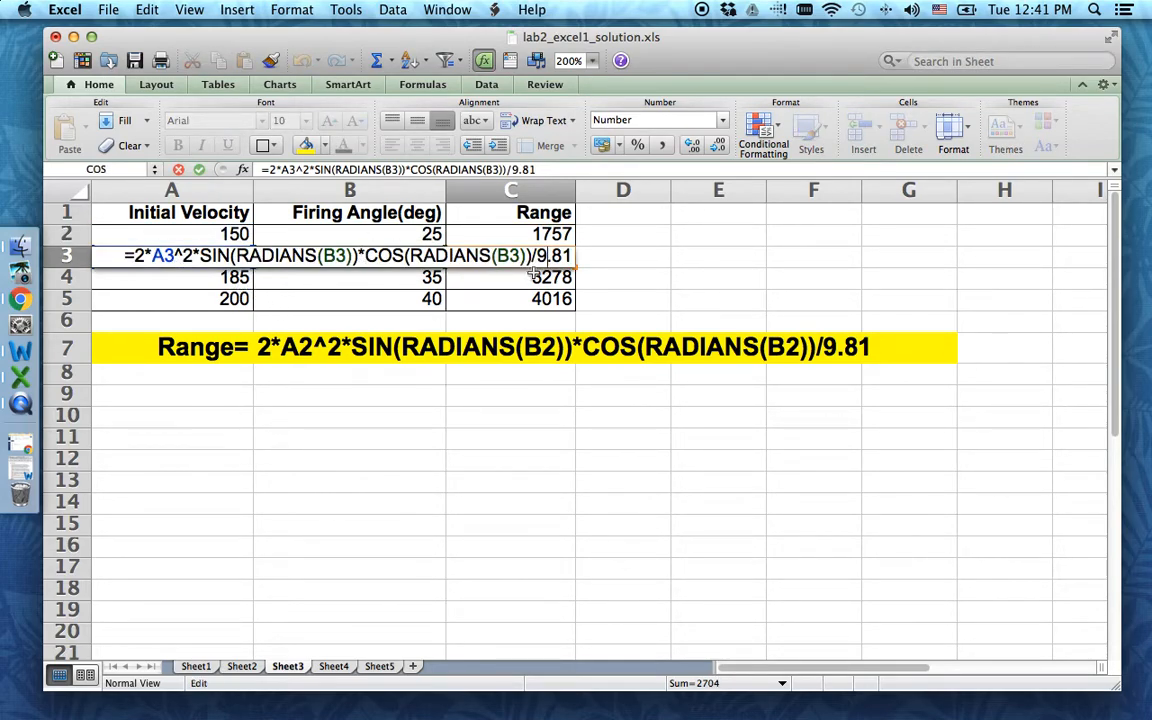
type("+")
key("Down")
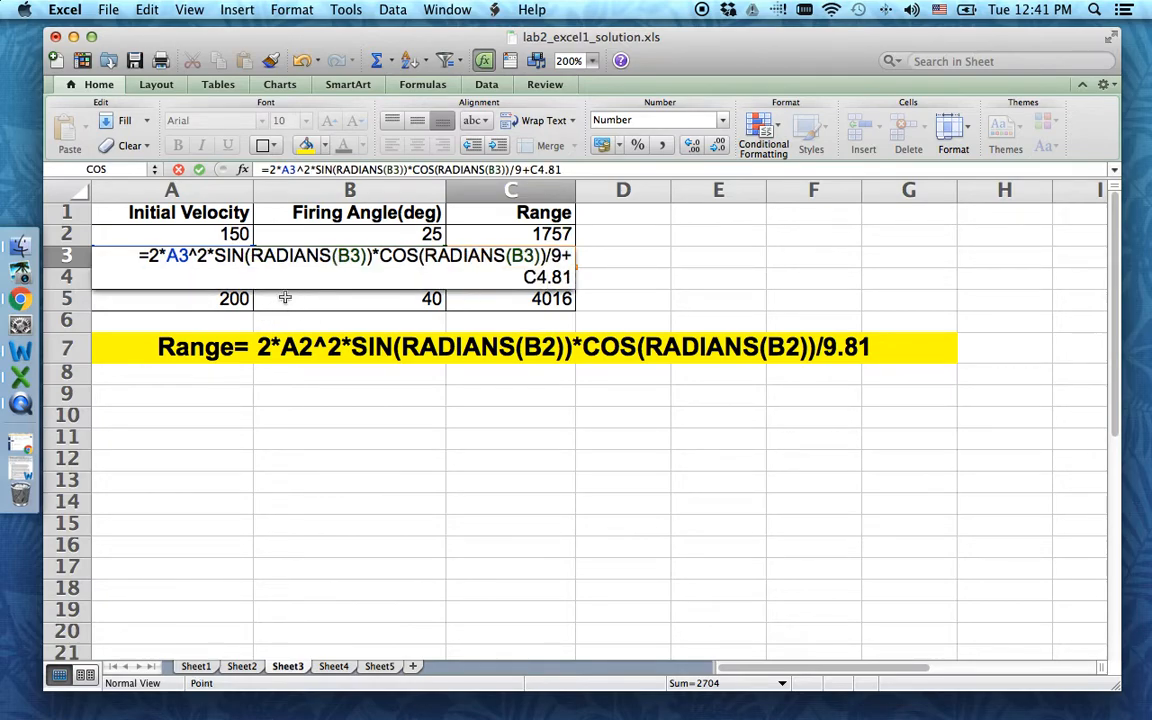
type("+")
left_click(765, 213)
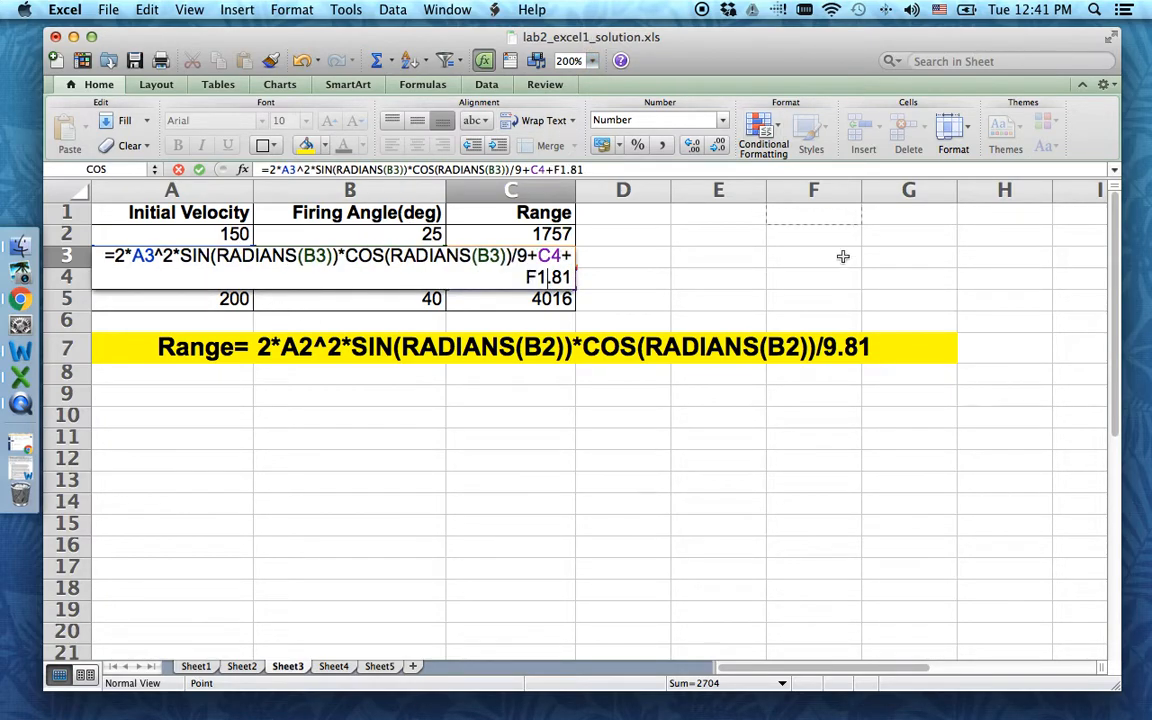
type("+")
left_click(725, 279)
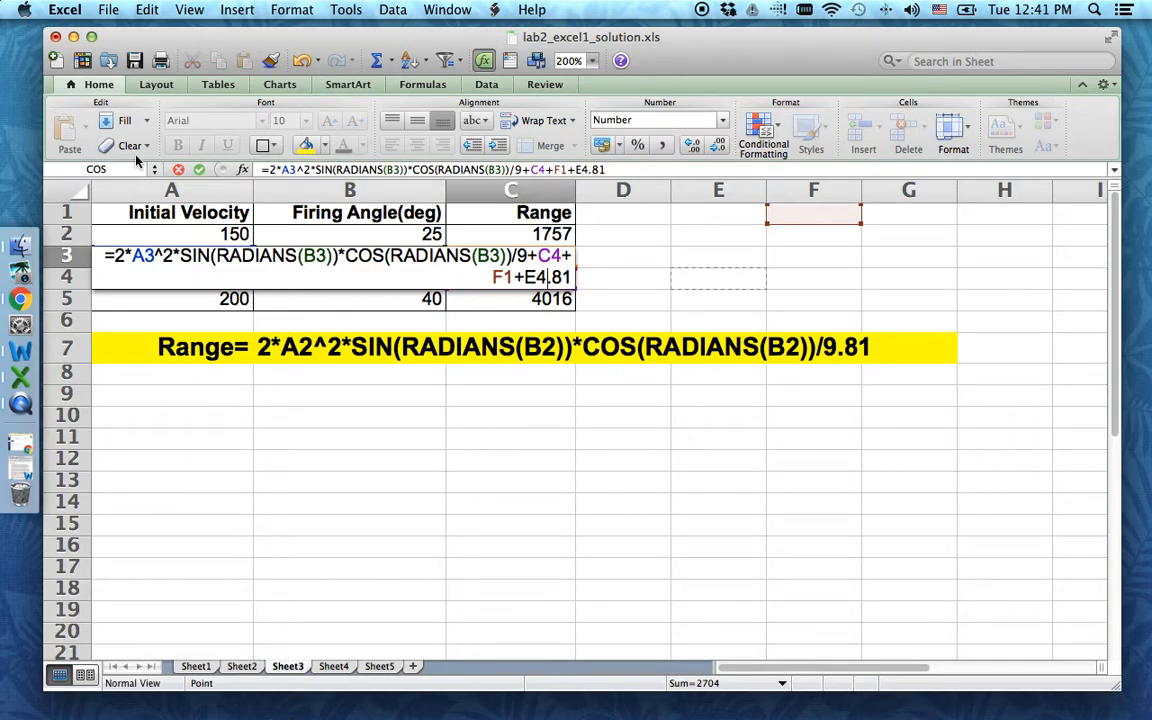
type("+")
left_click(628, 395)
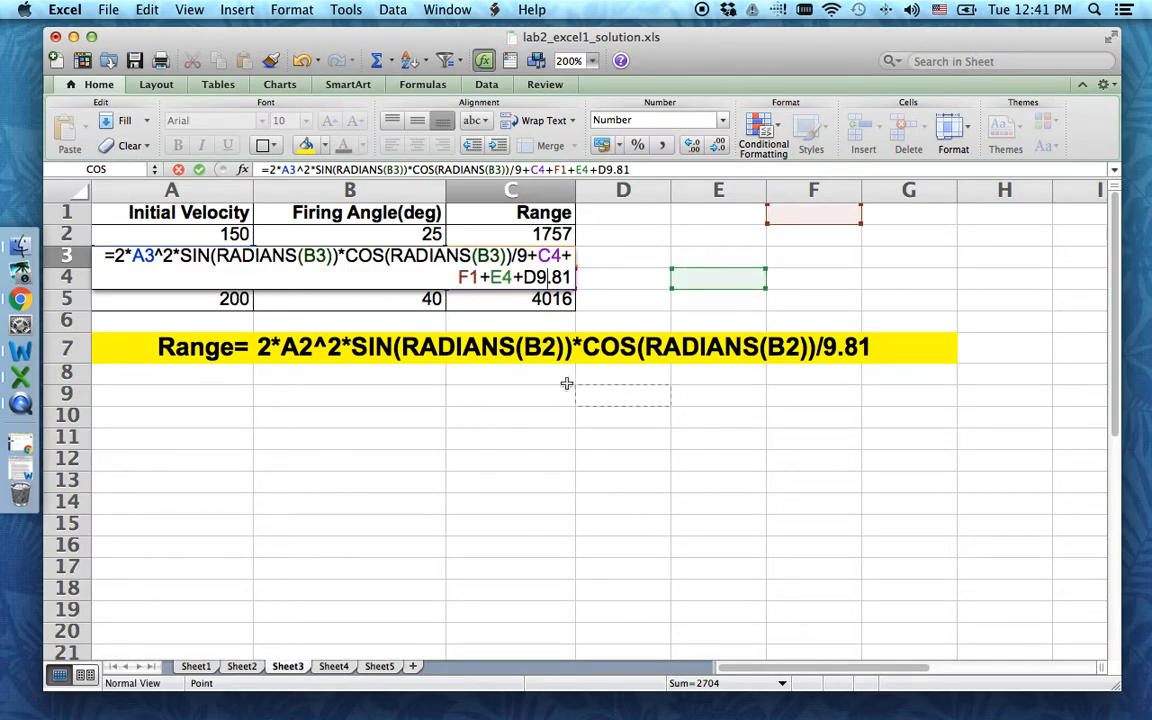
key("Return")
key("super+z")
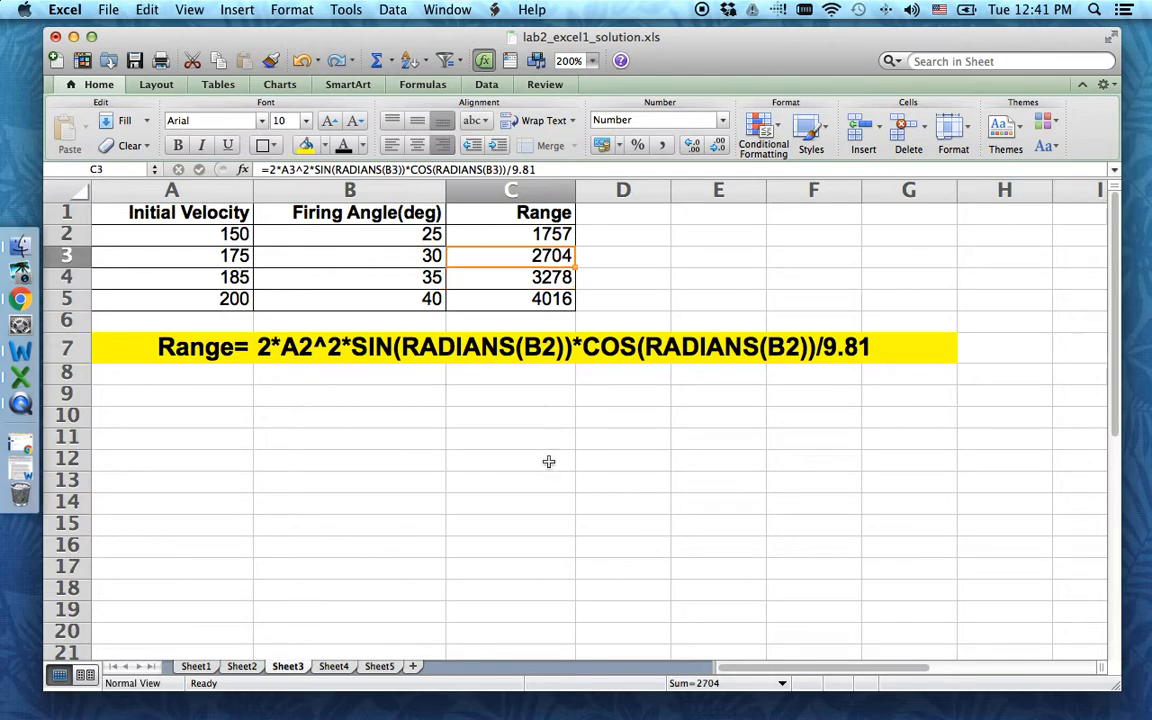
- Open the Range formula in C4 to examine its row 4 references, and leave it as it is
left_click(550, 278)
double_click(550, 278)
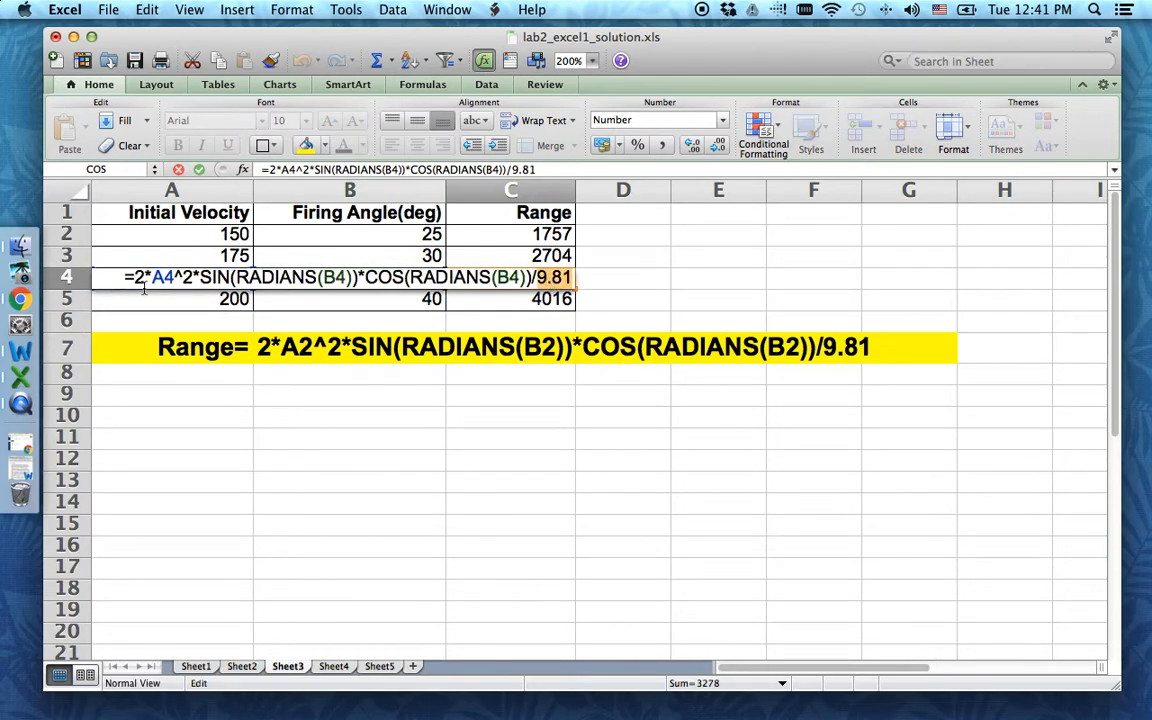
key("Right")
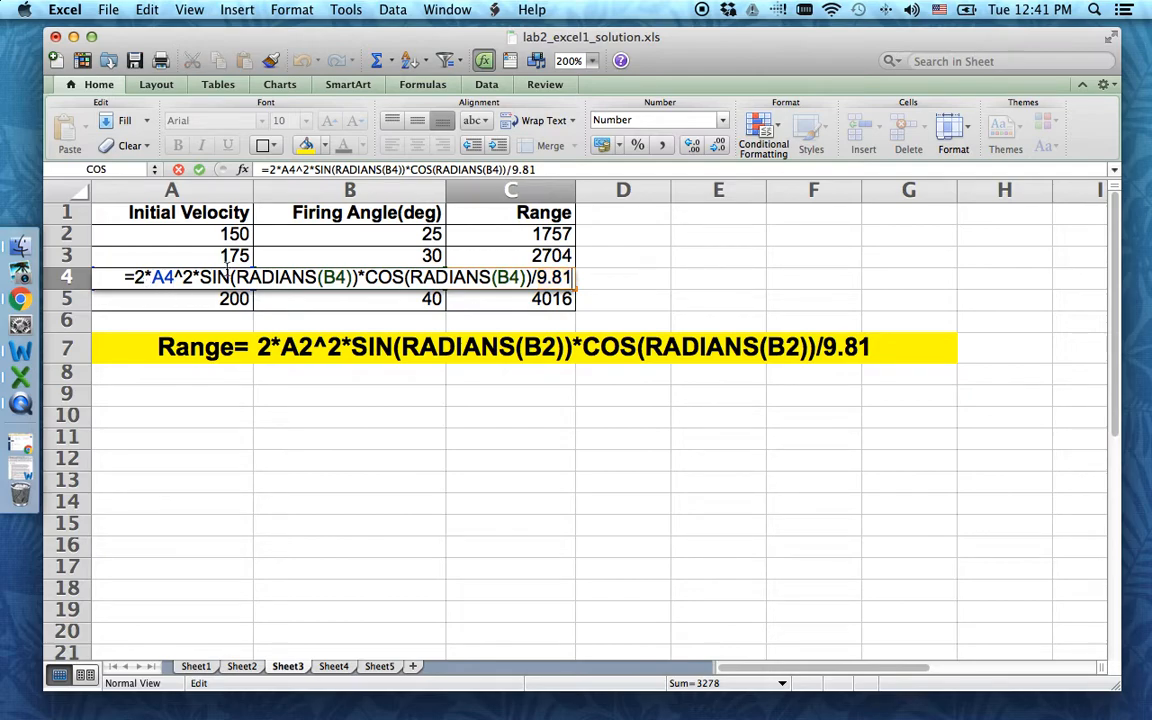
key("Return")
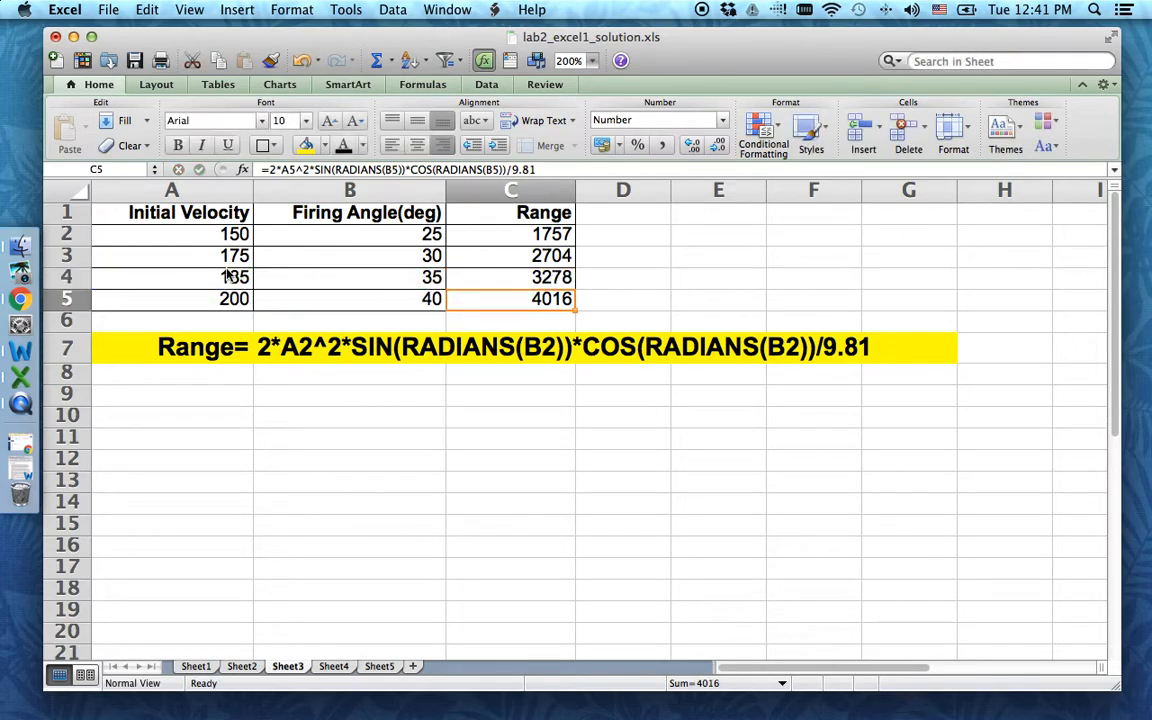
- Open the Range formulas in C5 and C2 to examine their cell references, and leave both as they are
double_click(527, 299)
key("Return")
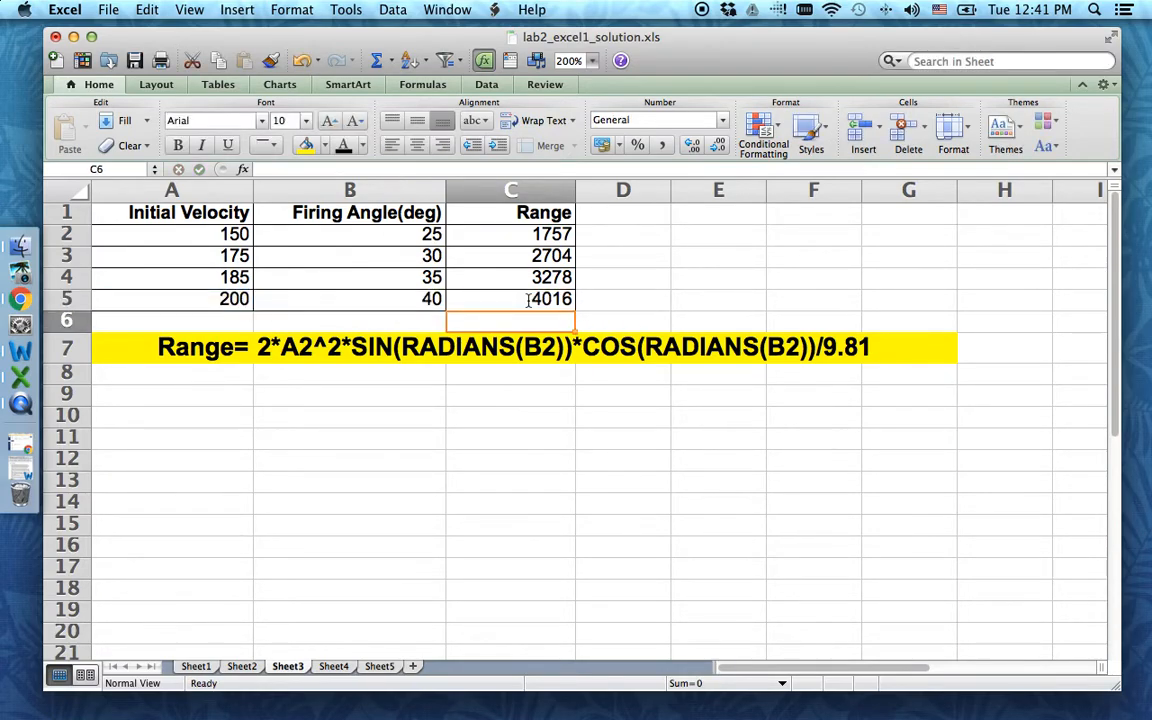
left_click(505, 228)
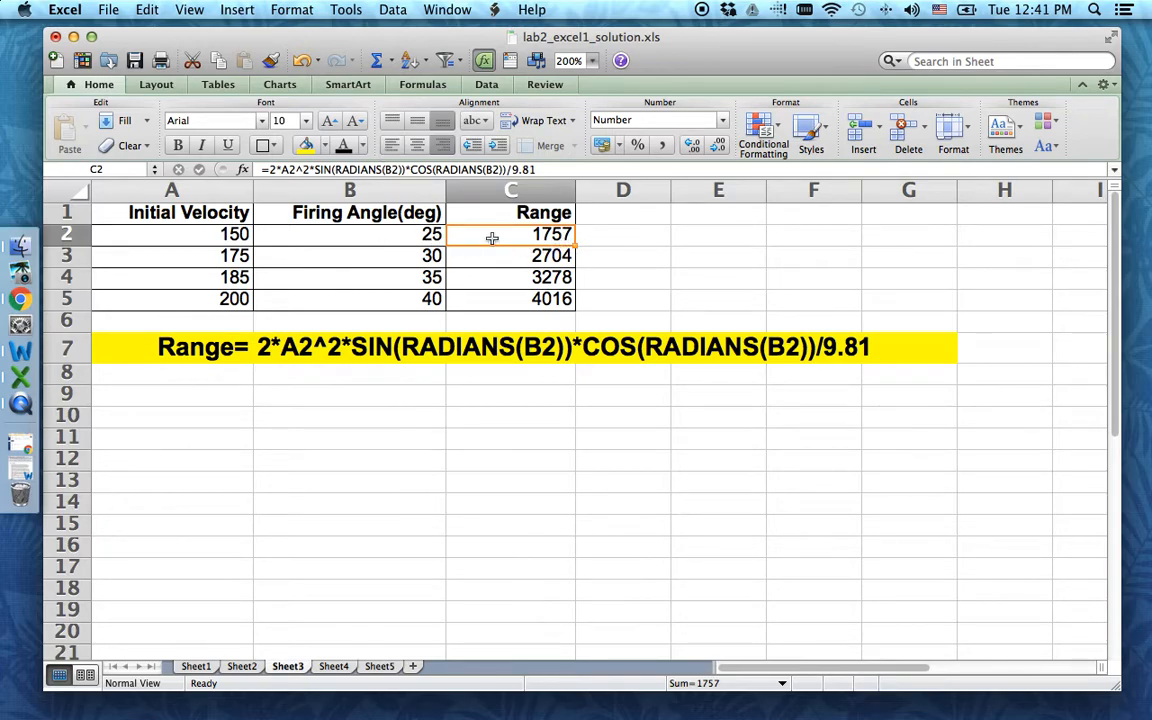
double_click(527, 234)
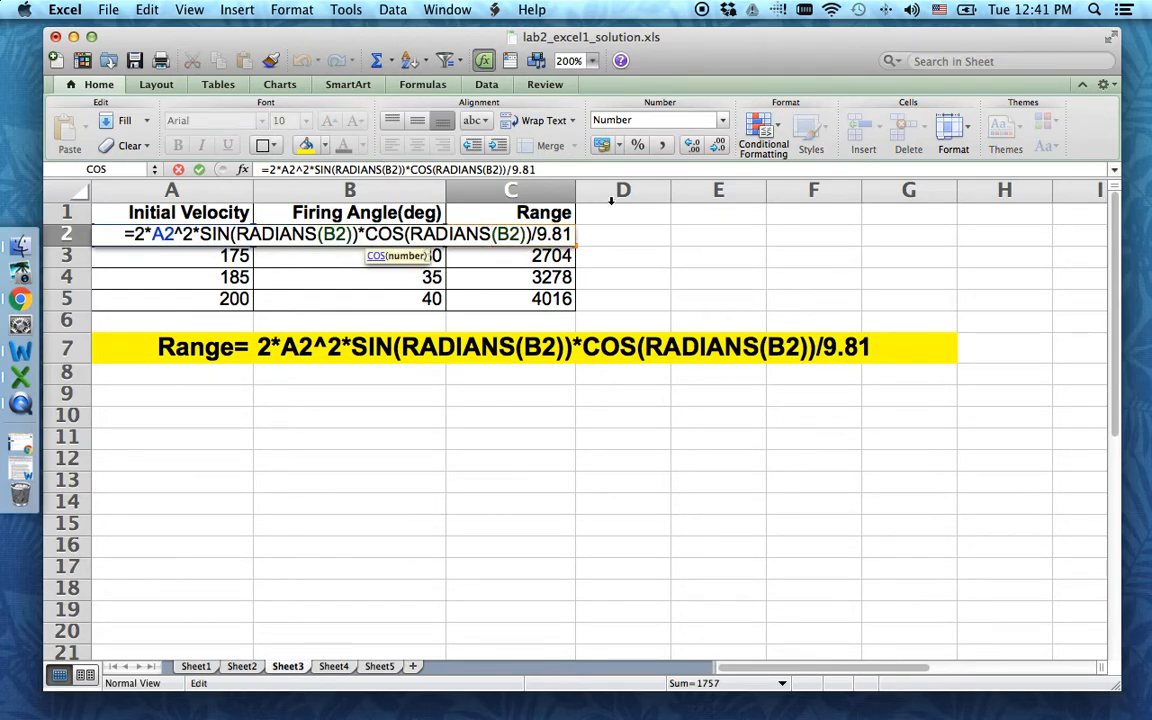
key("Return")
- Fill the Range formula from C2 down through C5
left_click(510, 234)
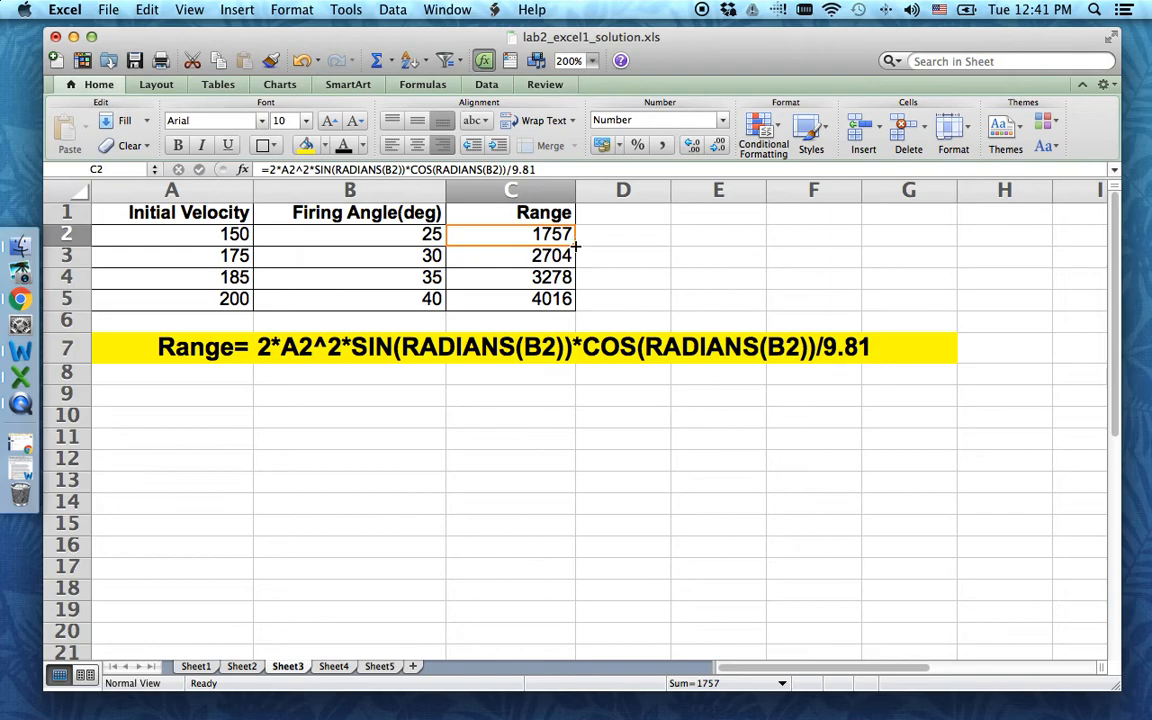
left_click_drag(576, 245, 577, 305)
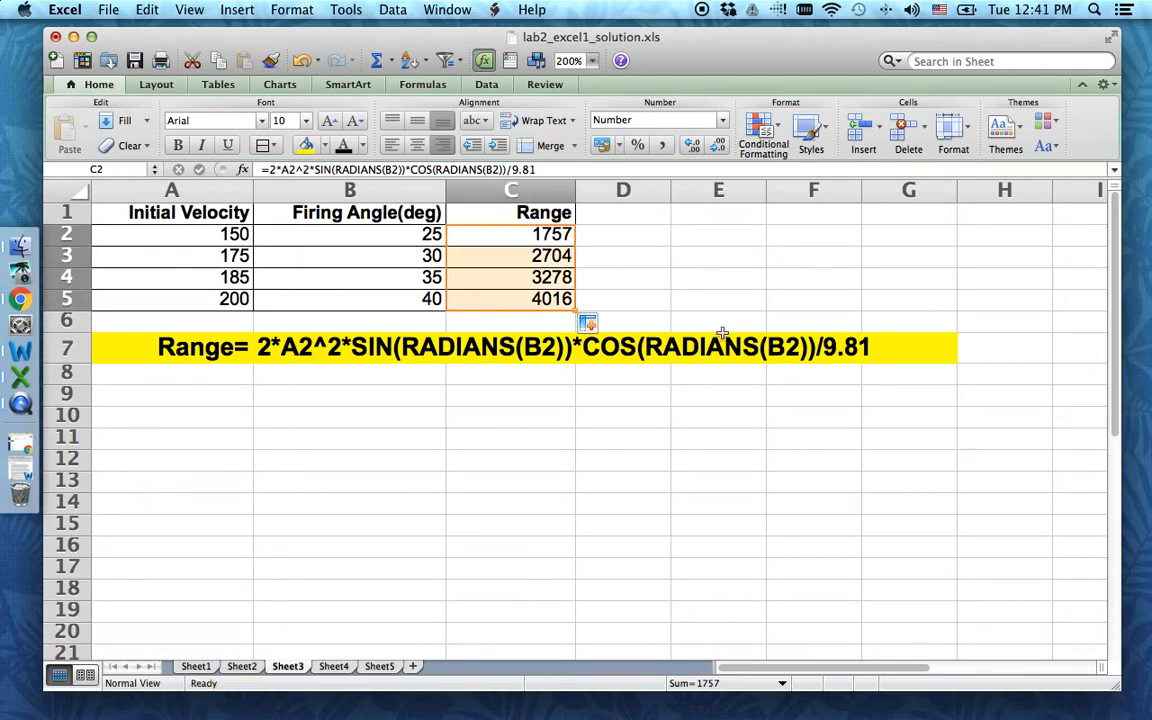
left_click(813, 437)
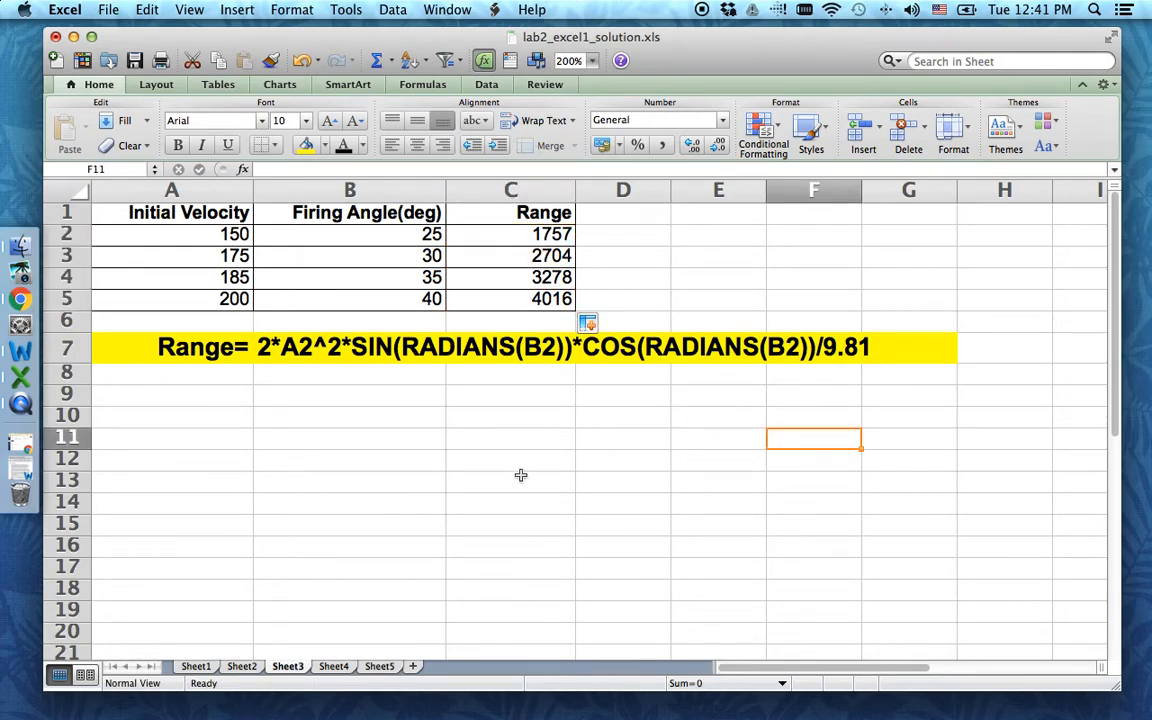
- On Sheet4, examine the unrounded value in E2 and the ROUND formula in F4
left_click(334, 666)
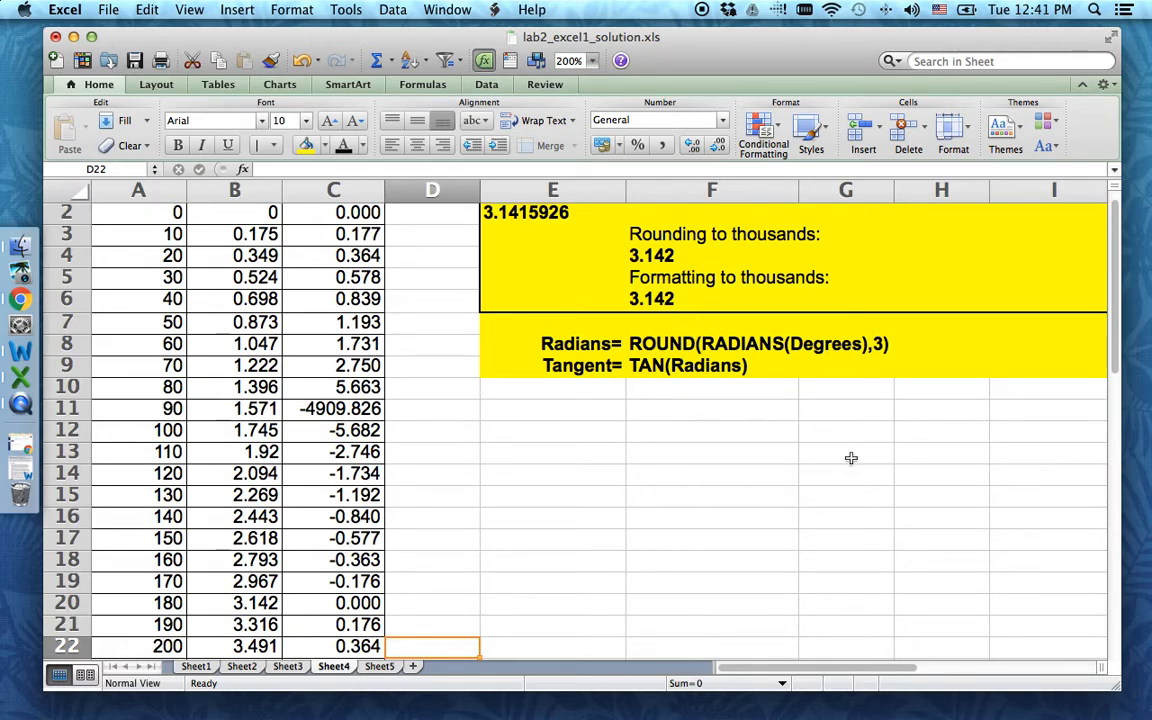
left_click(517, 214)
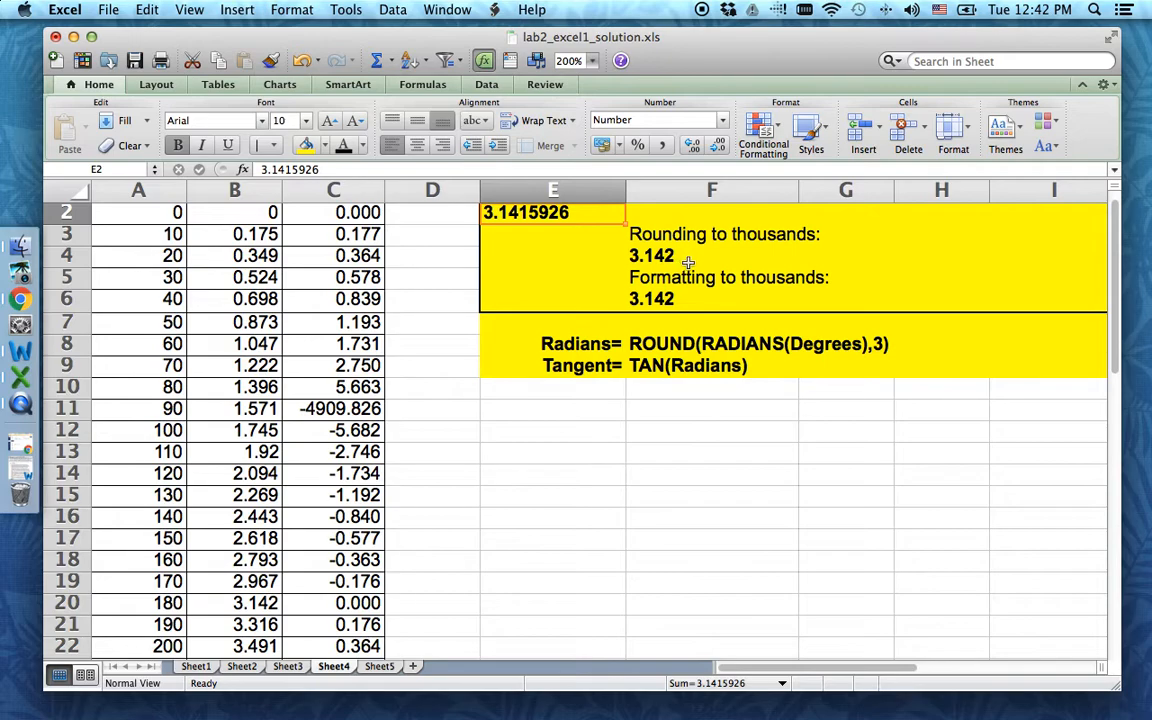
left_click(680, 256)
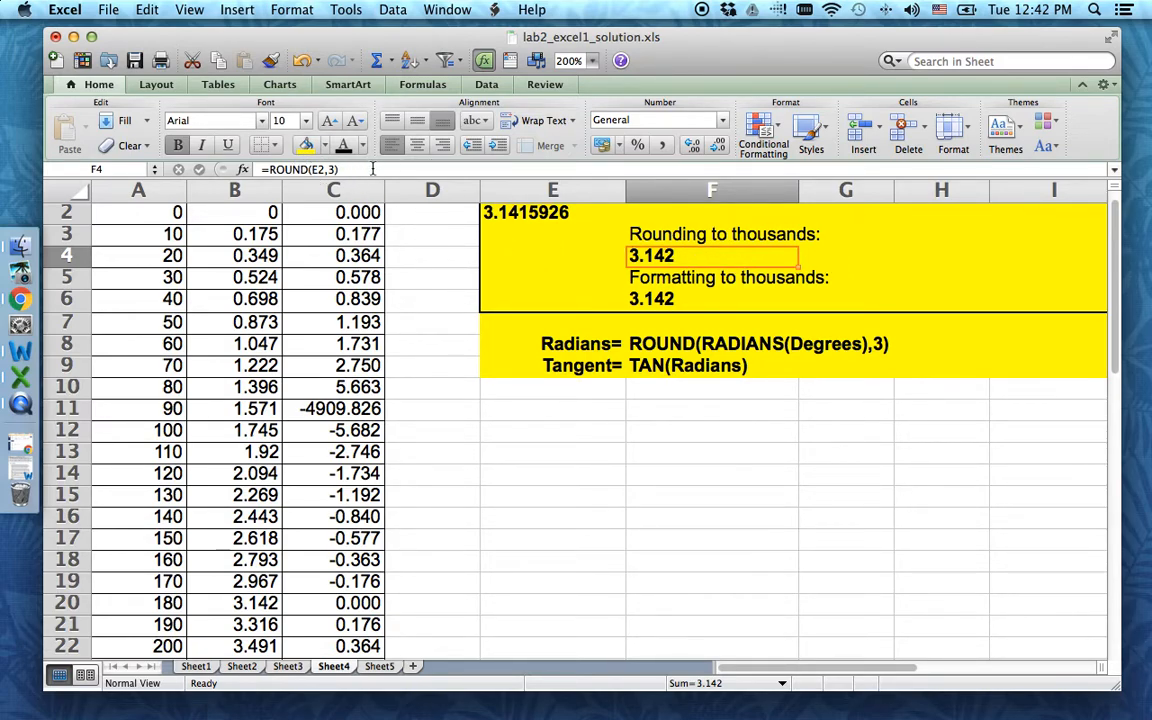
- Change the rounding formula in F4 to =ROUND(E2,2)
double_click(708, 256)
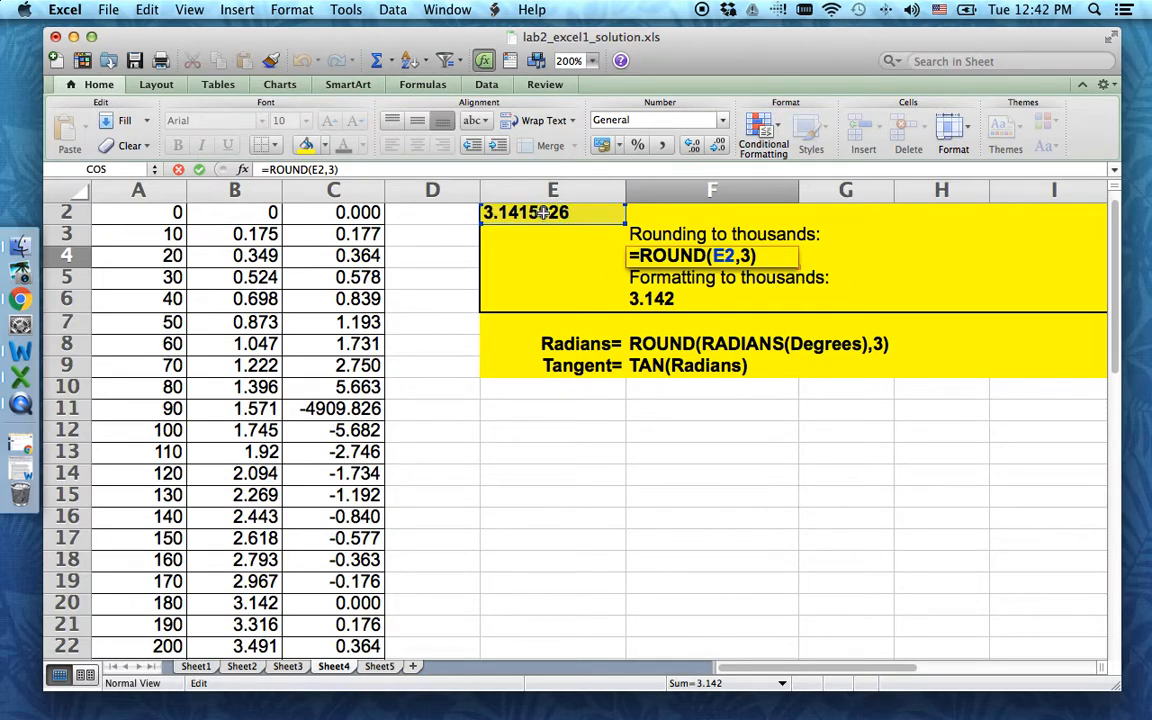
left_click(748, 256)
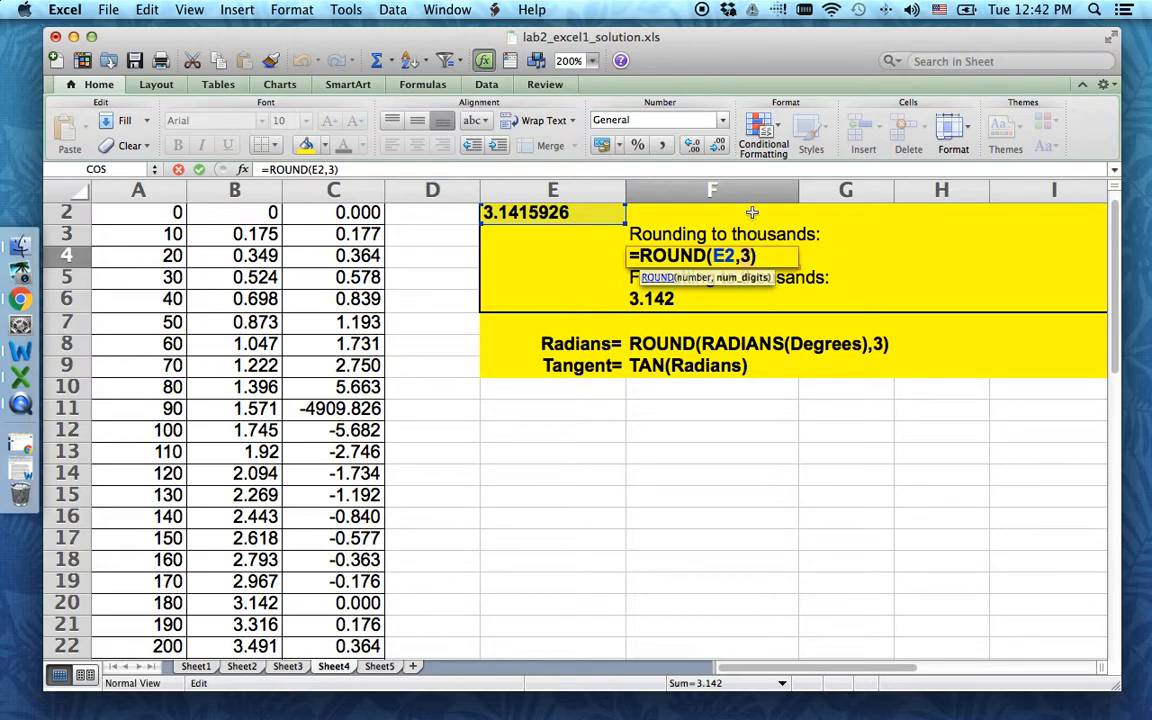
key("BackSpace")
type("2")
key("Return")
left_click(676, 252)
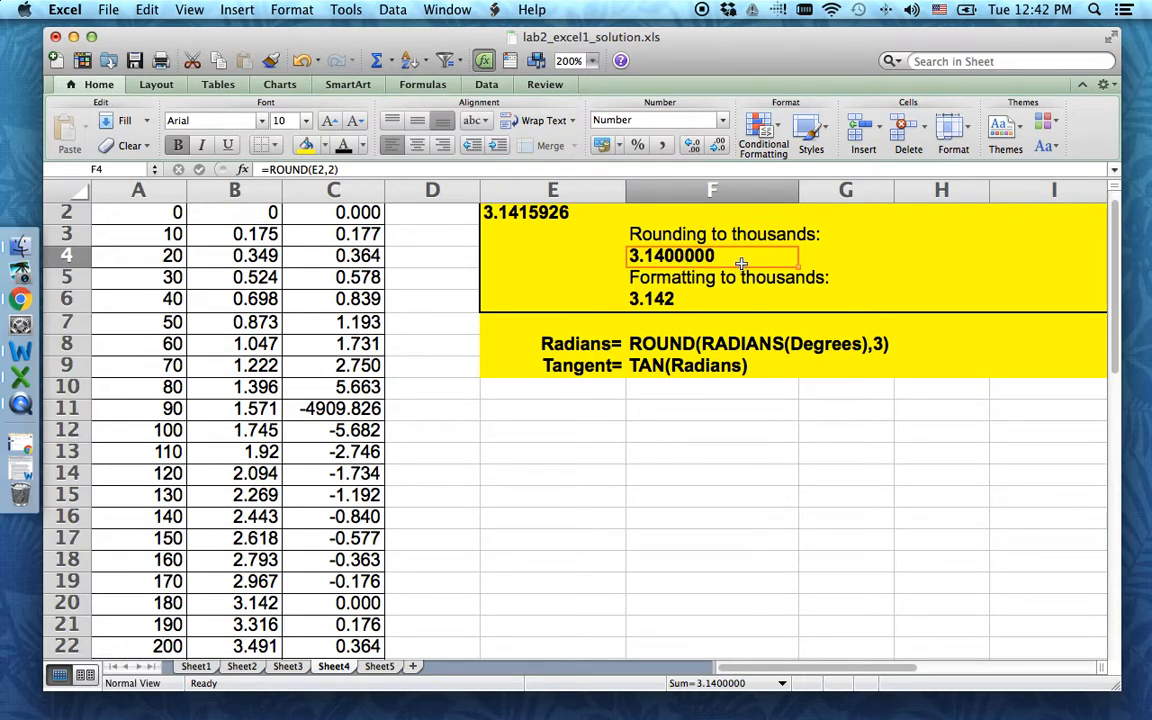
- Format F6 to show seven decimal places and compare it with the rounded value in F4
left_click(710, 305)
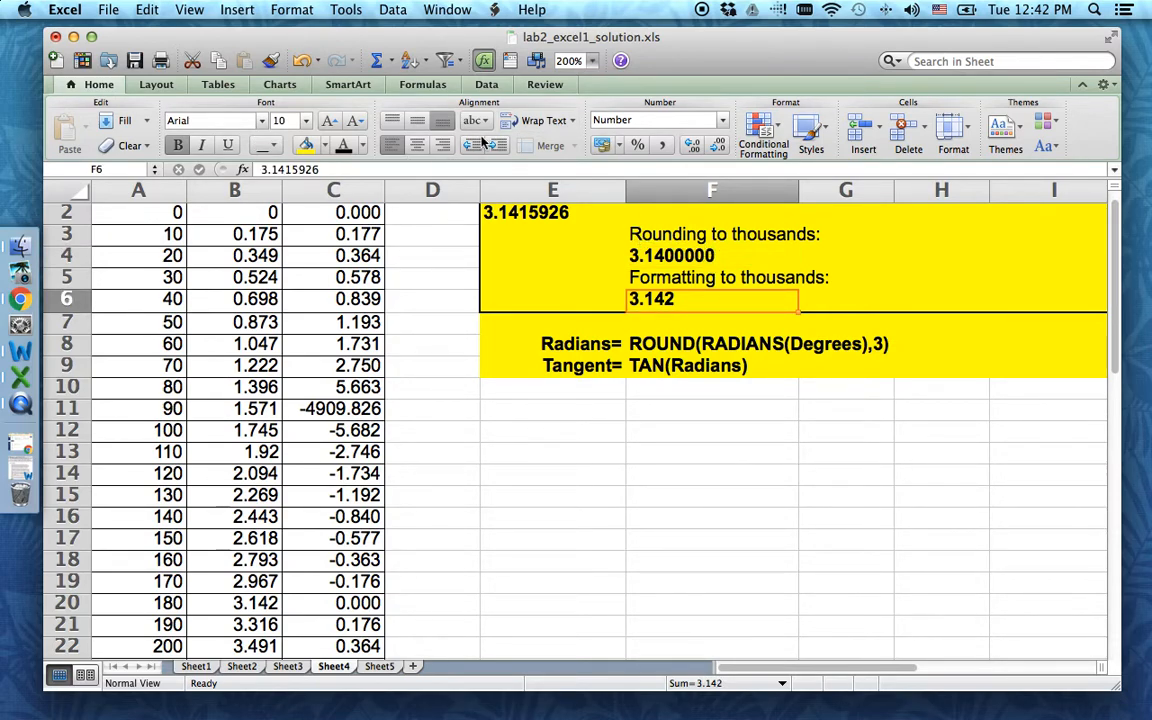
left_click(717, 146)
left_click(699, 148)
left_click(699, 148)
left_click(699, 148)
left_click(699, 148)
left_click(699, 148)
left_click(674, 259)
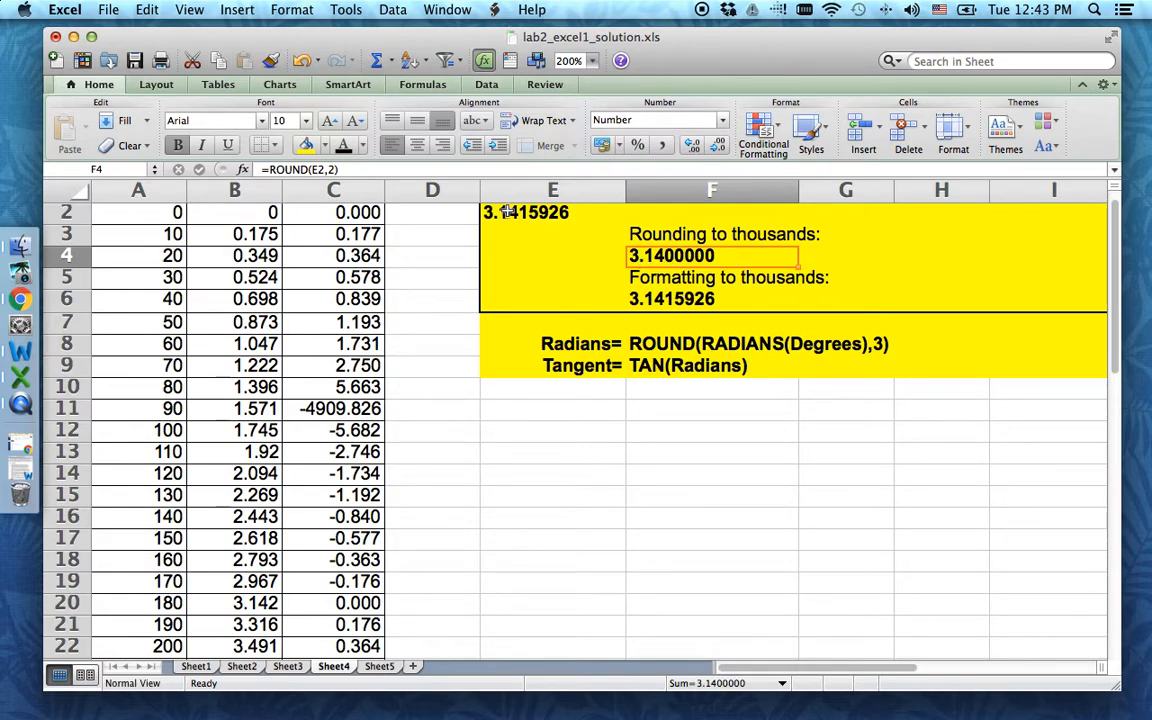
- Format the value in F6 to show three decimal places
left_click(677, 300)
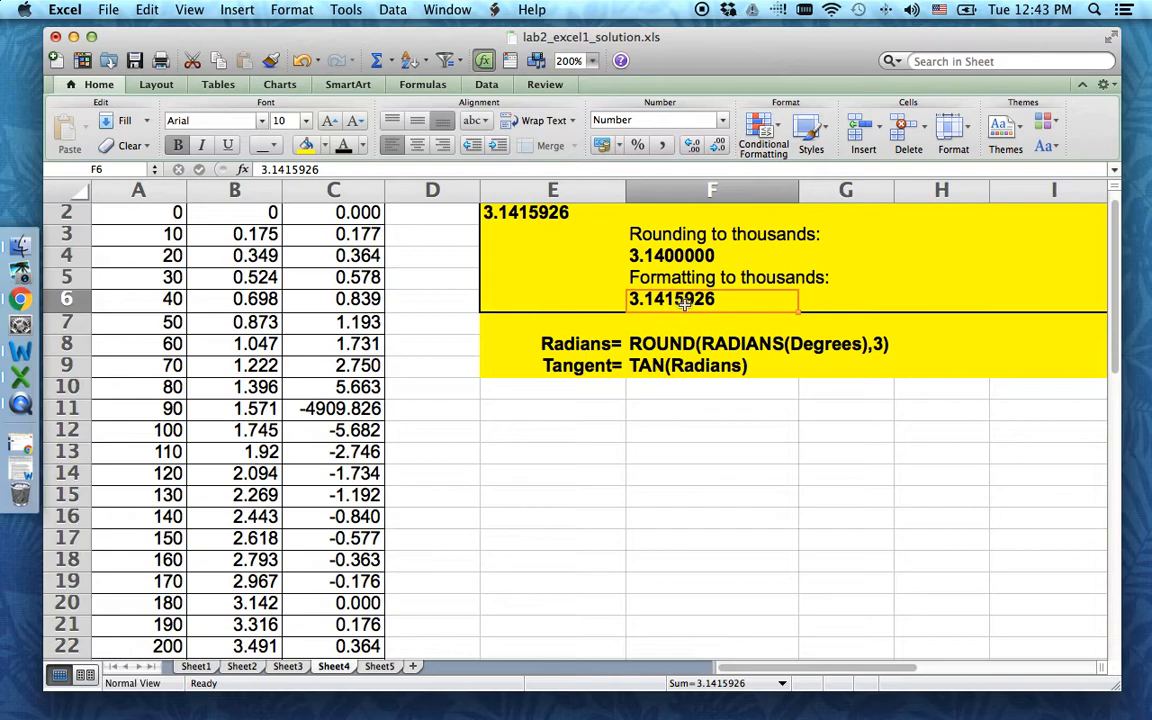
left_click(692, 147)
left_click(718, 147)
left_click(718, 147)
left_click(718, 147)
left_click(720, 147)
left_click(720, 147)
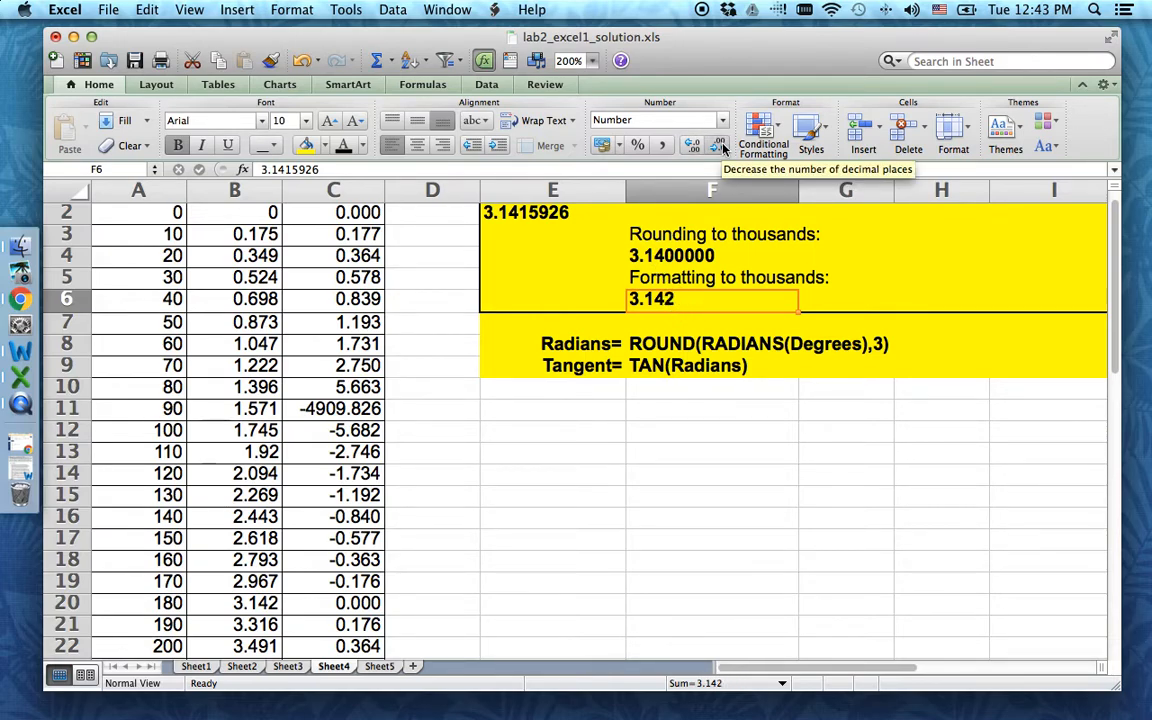
- Format the rounded value in F4 to show three decimal places
key("Up")
key("Up")
left_click(718, 147)
left_click(718, 147)
left_click(718, 147)
left_click(718, 147)
left_click(718, 147)
left_click(718, 147)
left_click(692, 147)
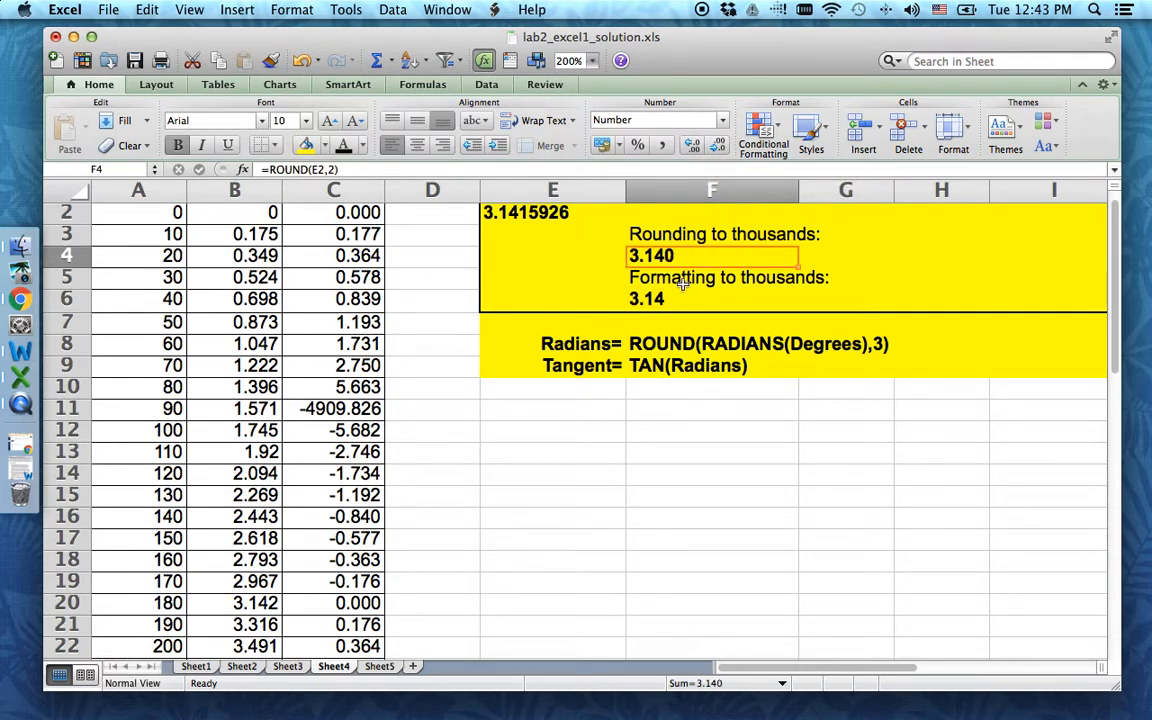
- Format the rounded value in F4 and the formatted value in F6 to show two decimal places each
key("Down")
key("Down")
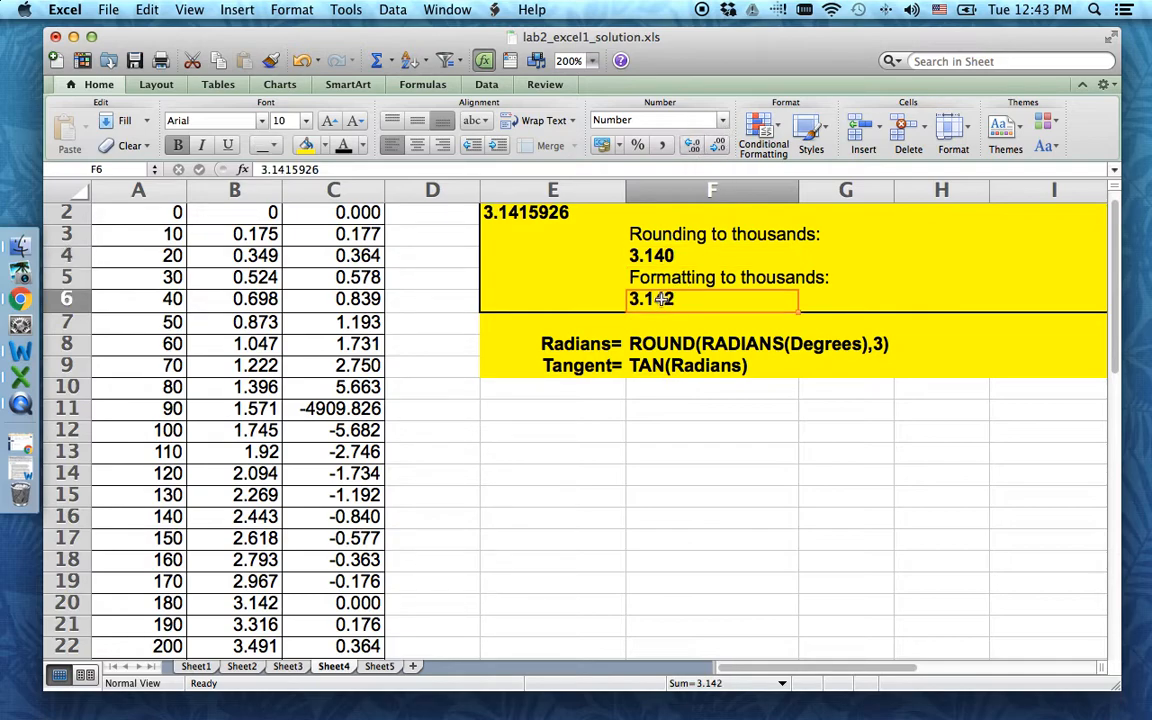
left_click(668, 256)
left_click(720, 147)
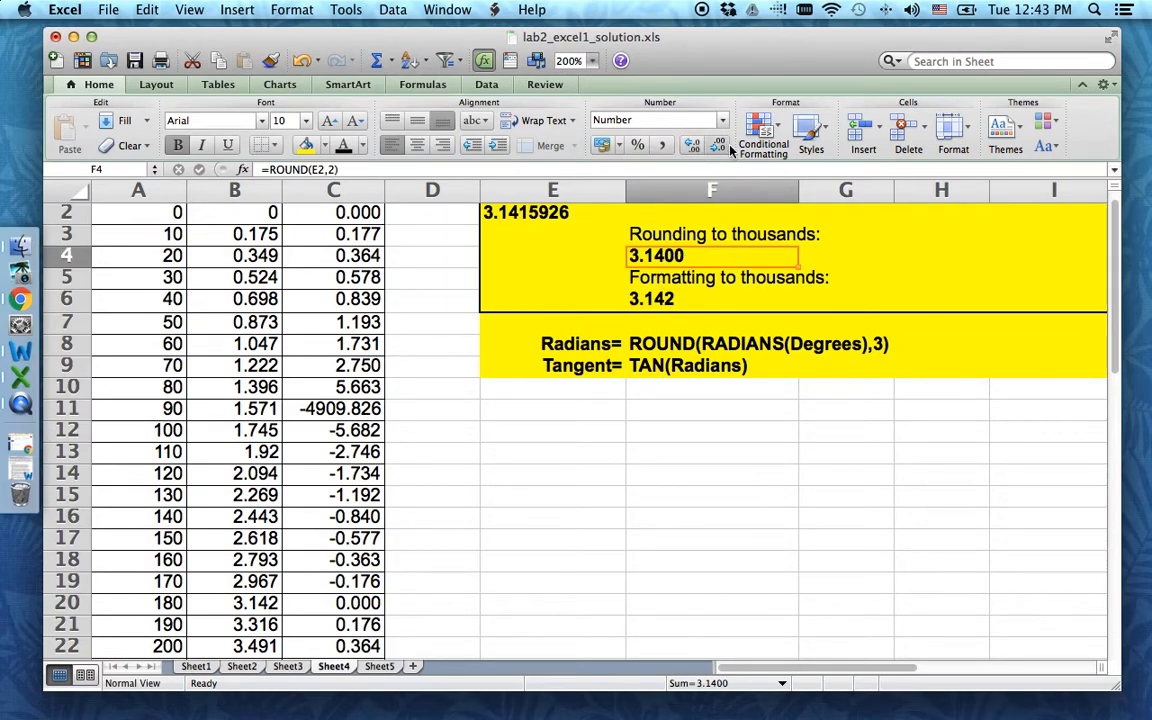
left_click(720, 147)
left_click(720, 147)
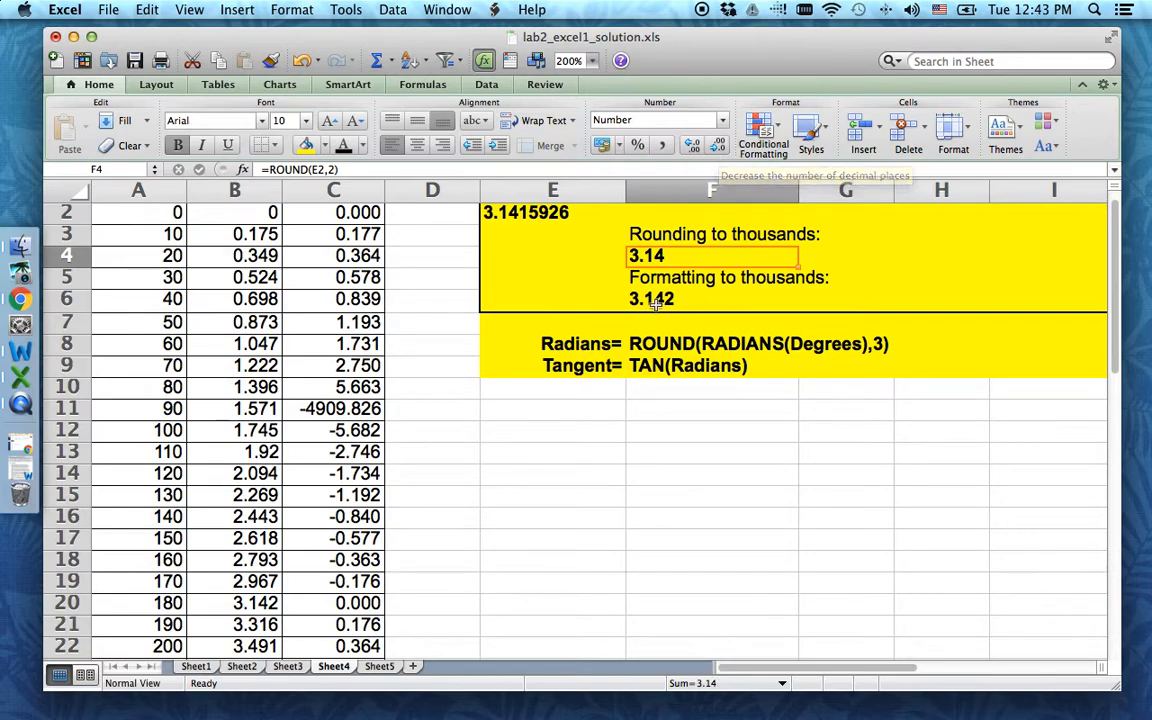
key("Down")
key("Down")
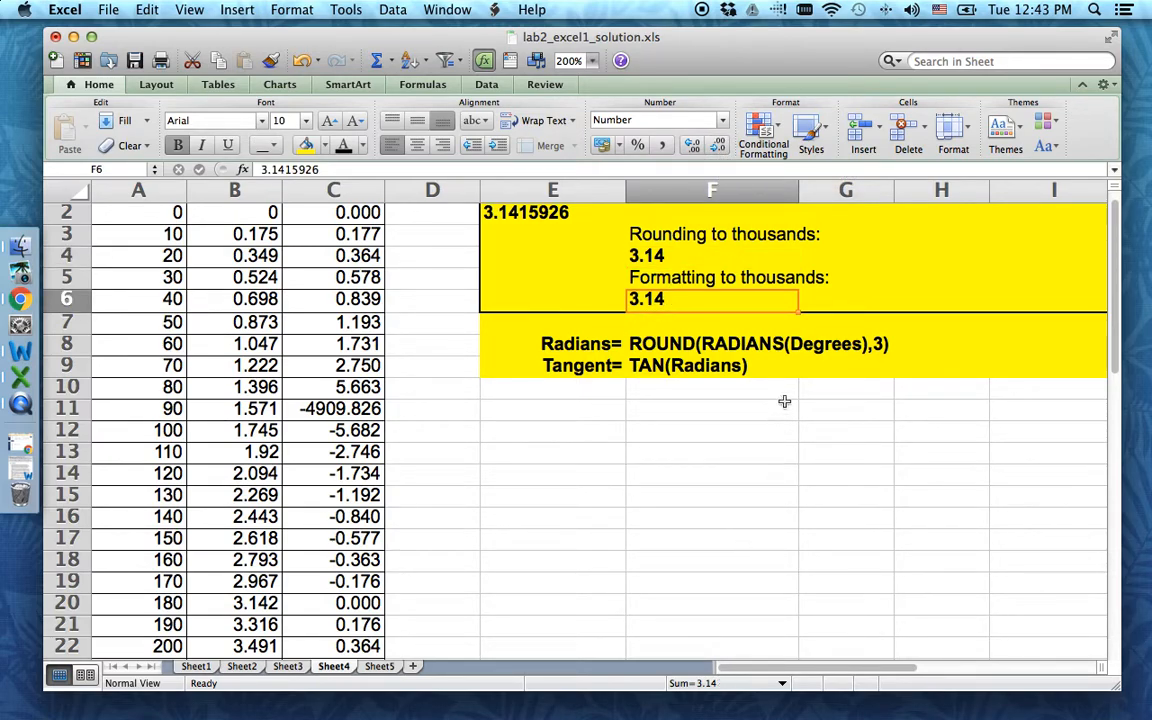
left_click(706, 410)
- Examine the written-out Tangent formula in E9:F9 and the Degrees column from its header down
left_click_drag(555, 366, 650, 378)
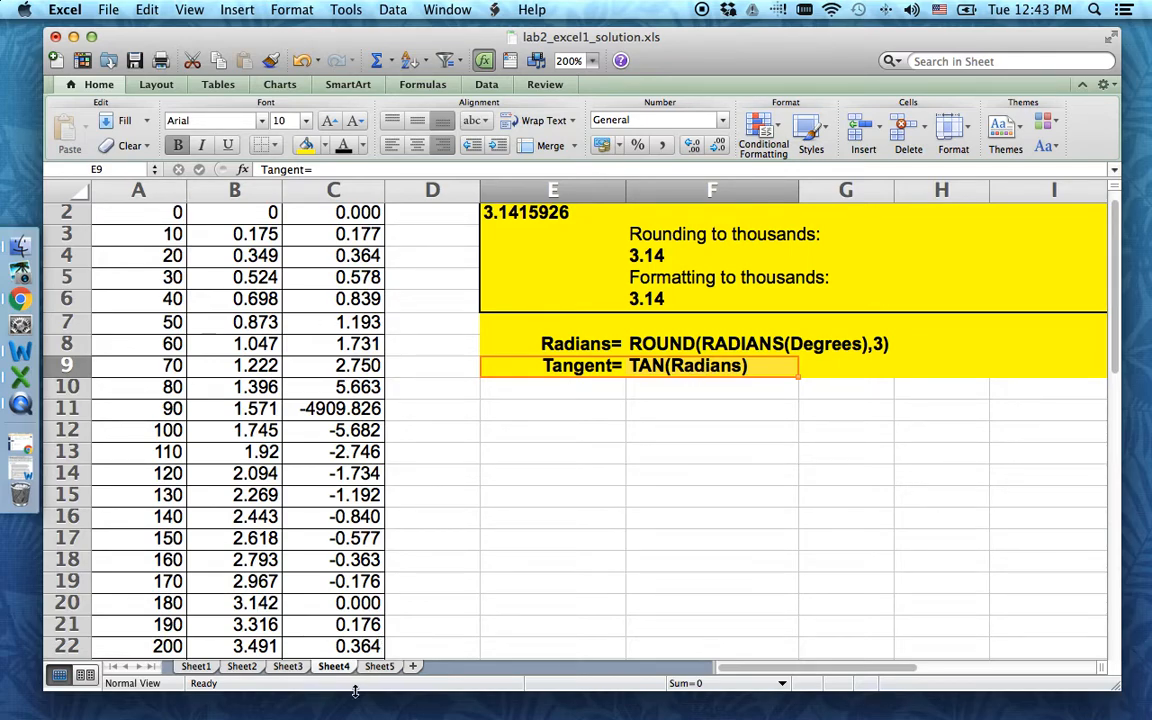
left_click(158, 214)
key("super+shift+Down")
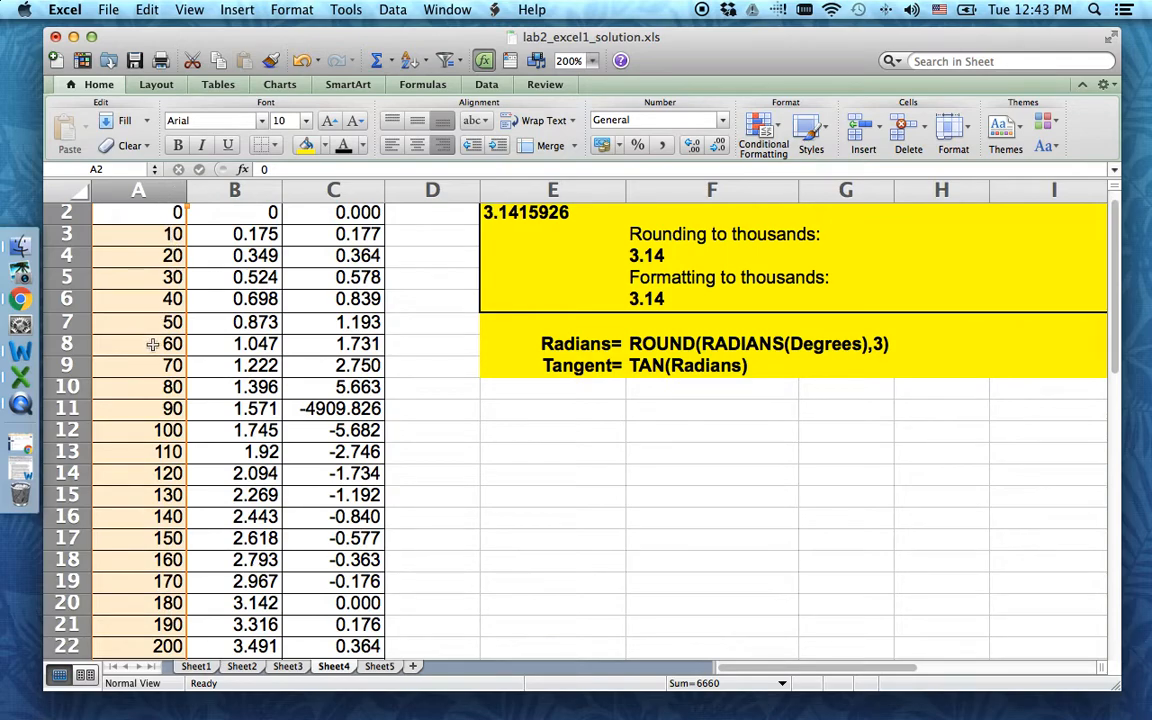
scroll(152, 344, "up", 1)
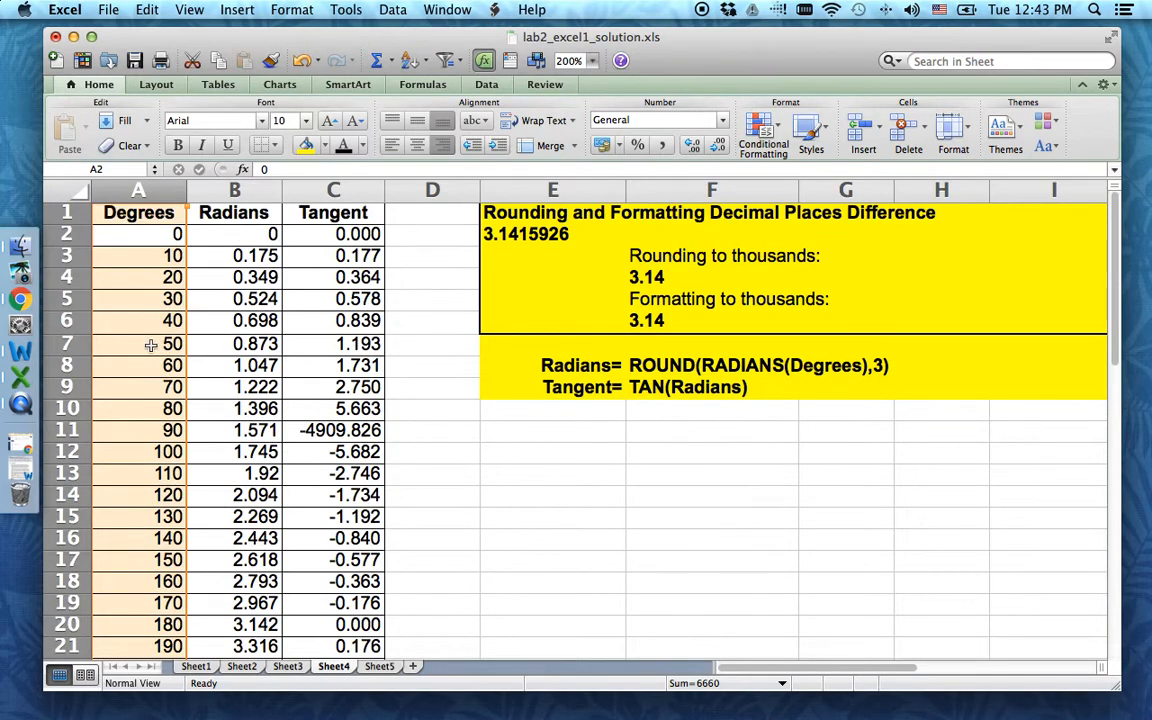
left_click(121, 210)
- Enter 0 in E11 and 10 in E12, and fill the series down through E18
left_click(575, 432)
type("0")
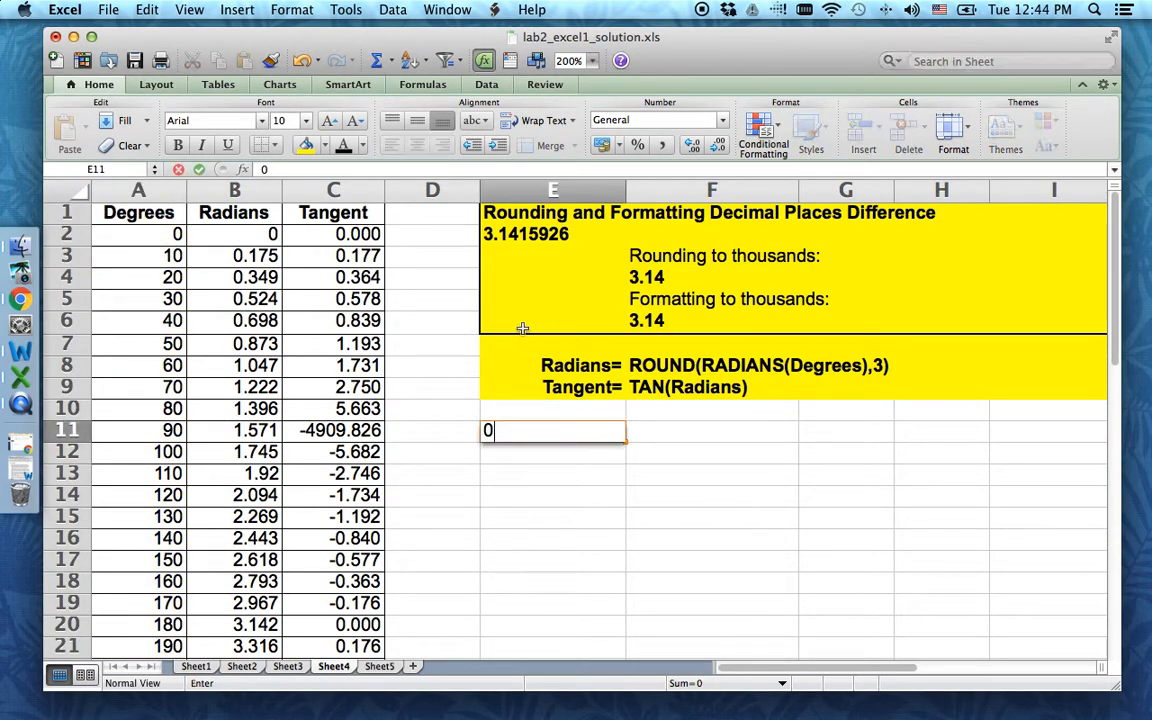
key("Return")
type("10")
key("Return")
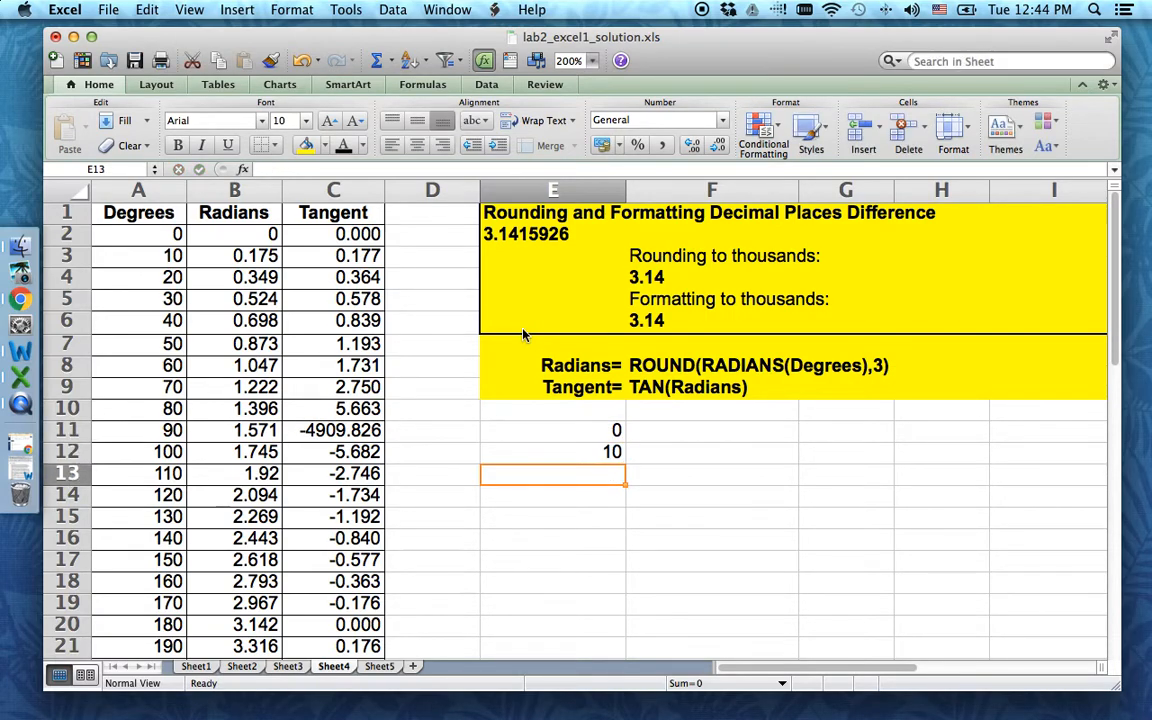
left_click_drag(580, 430, 600, 452)
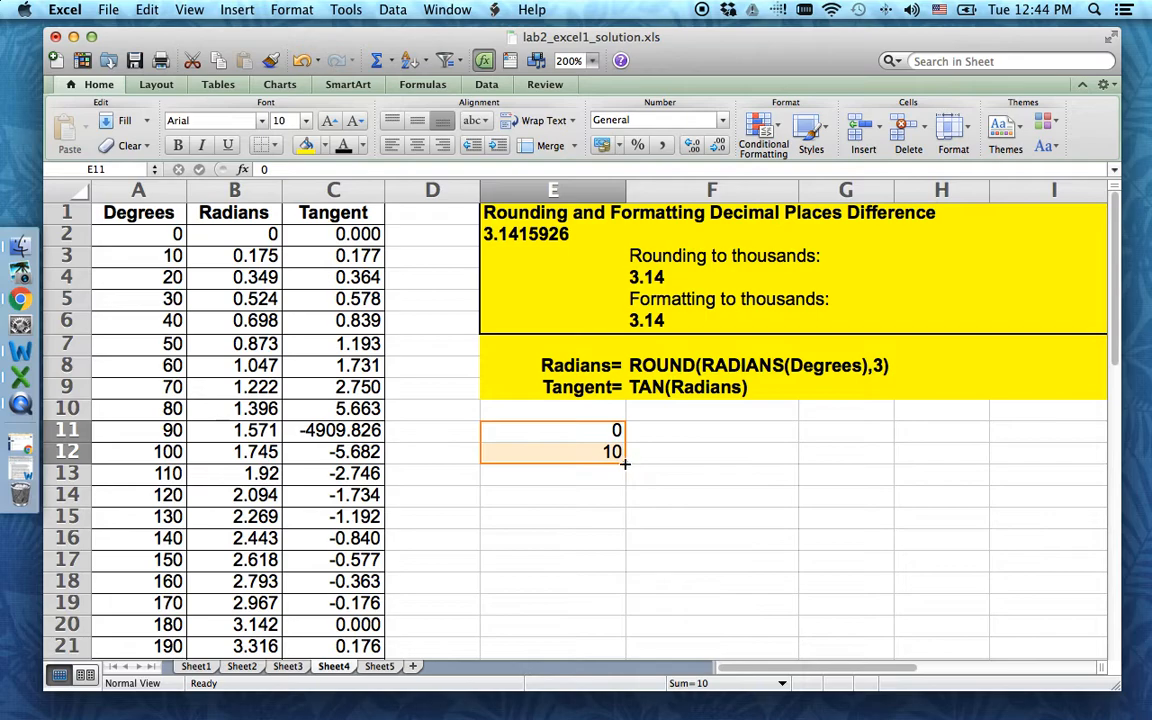
left_click_drag(624, 463, 622, 590)
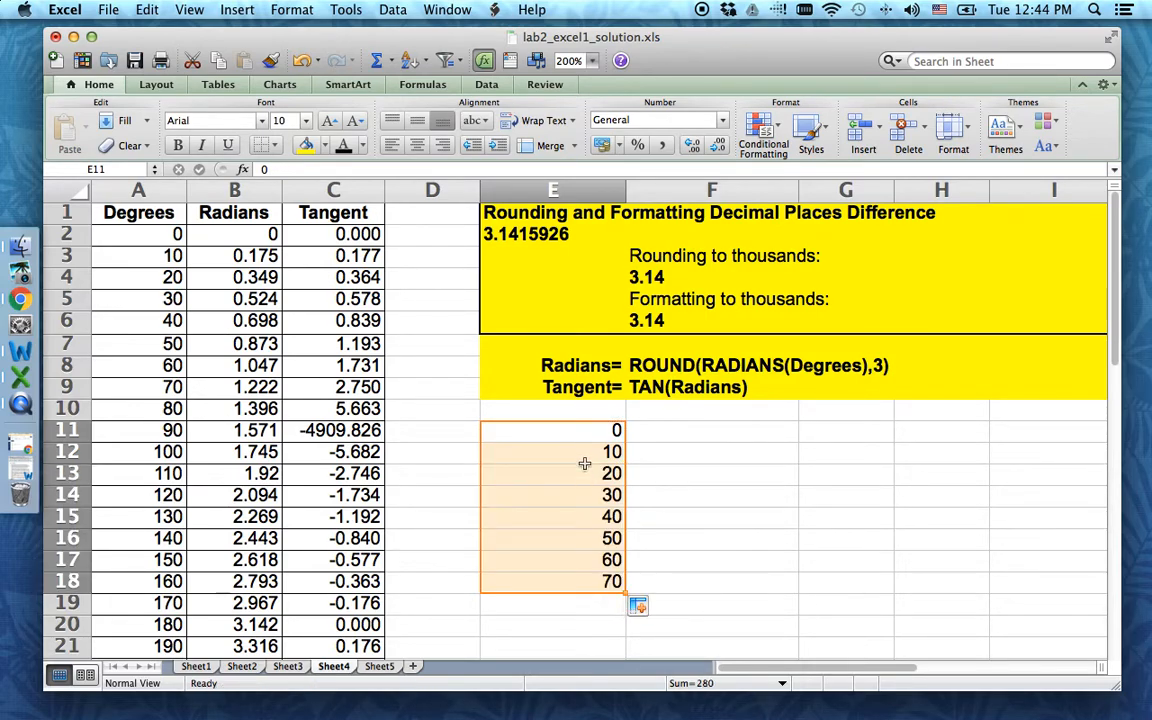
- Examine the Degrees column down to its last row, the Radians formula in B2 and the Tangent formula in C2, leaving them as they are
scroll(323, 407, "down", 6)
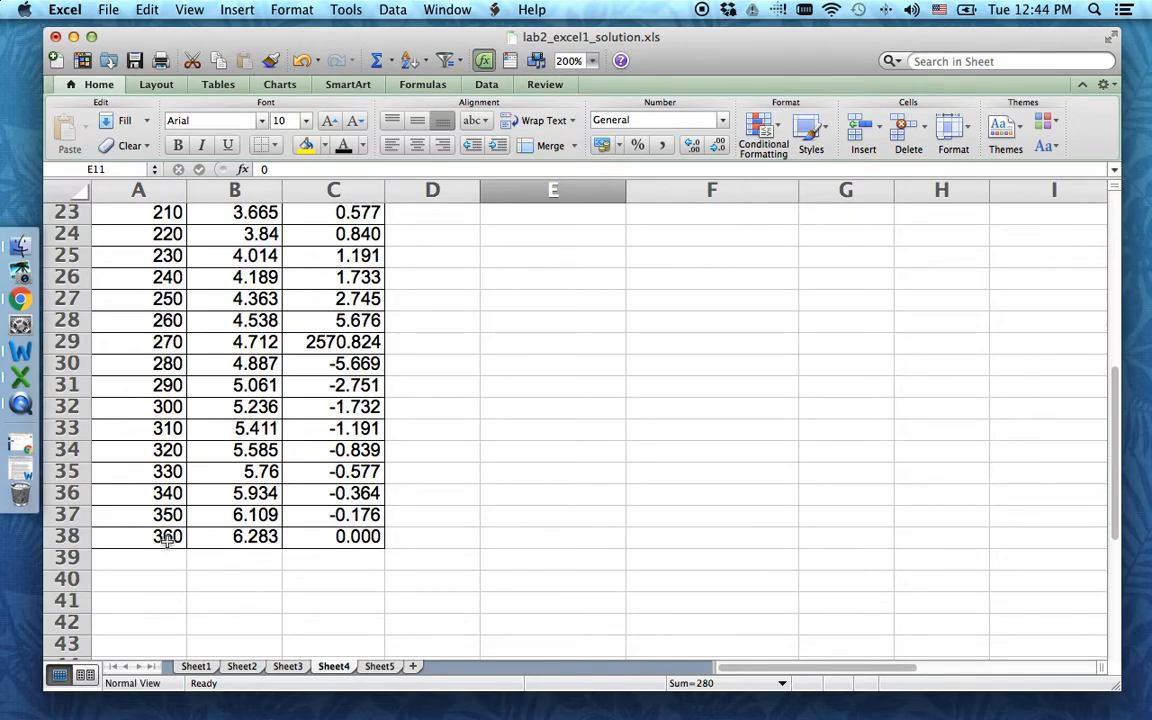
scroll(166, 540, "up", 6)
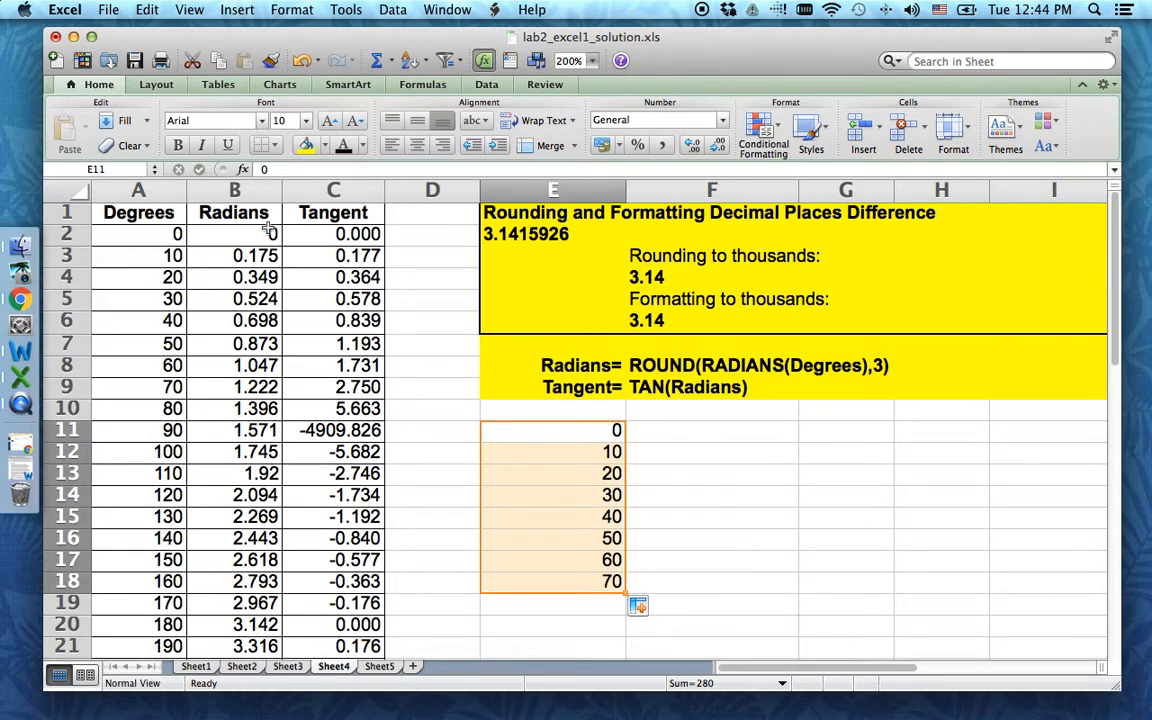
left_click(268, 233)
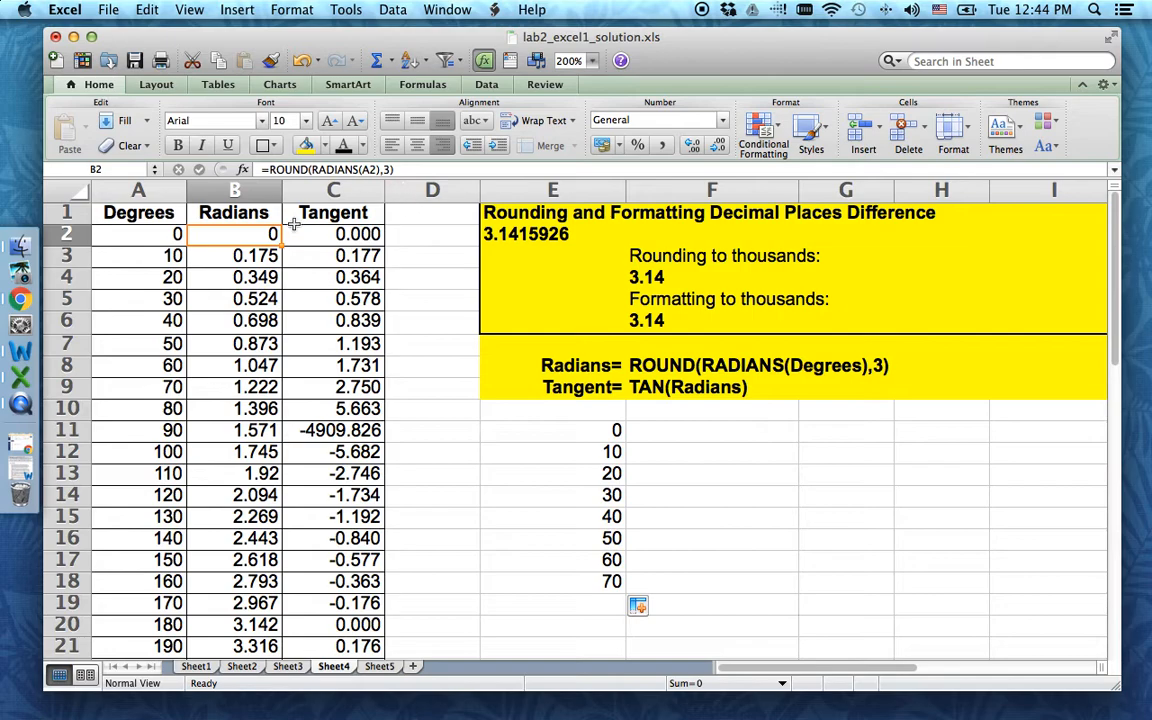
left_click(393, 170)
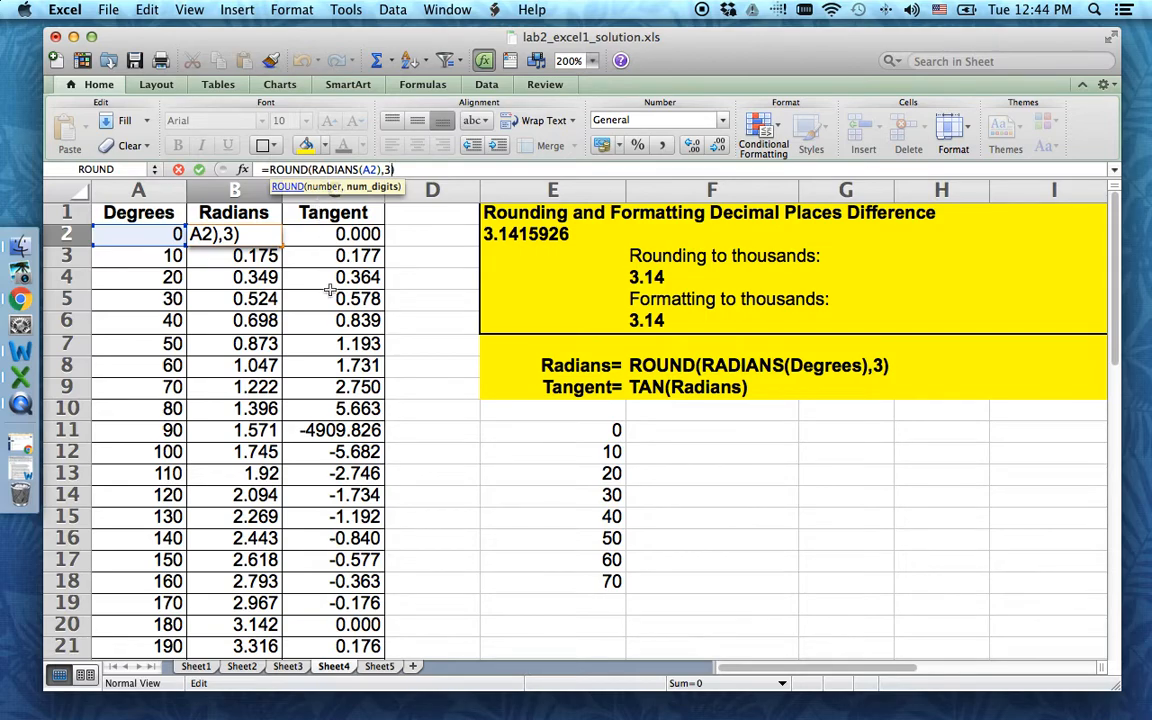
key("Return")
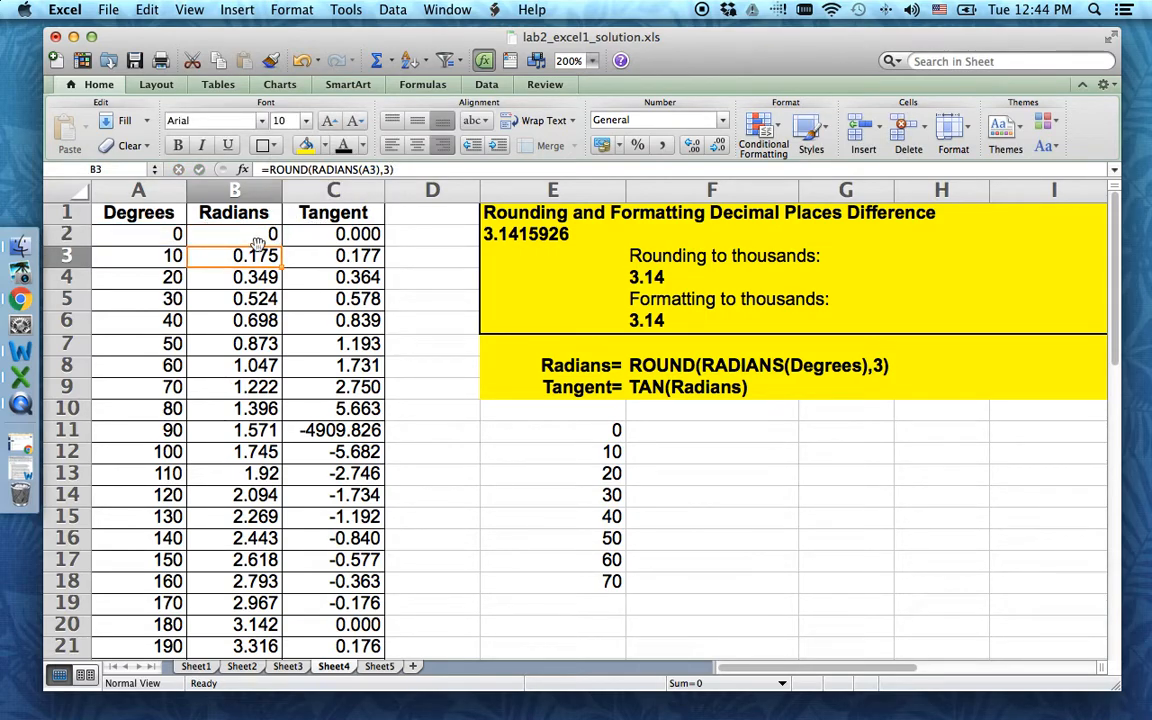
left_click(236, 234)
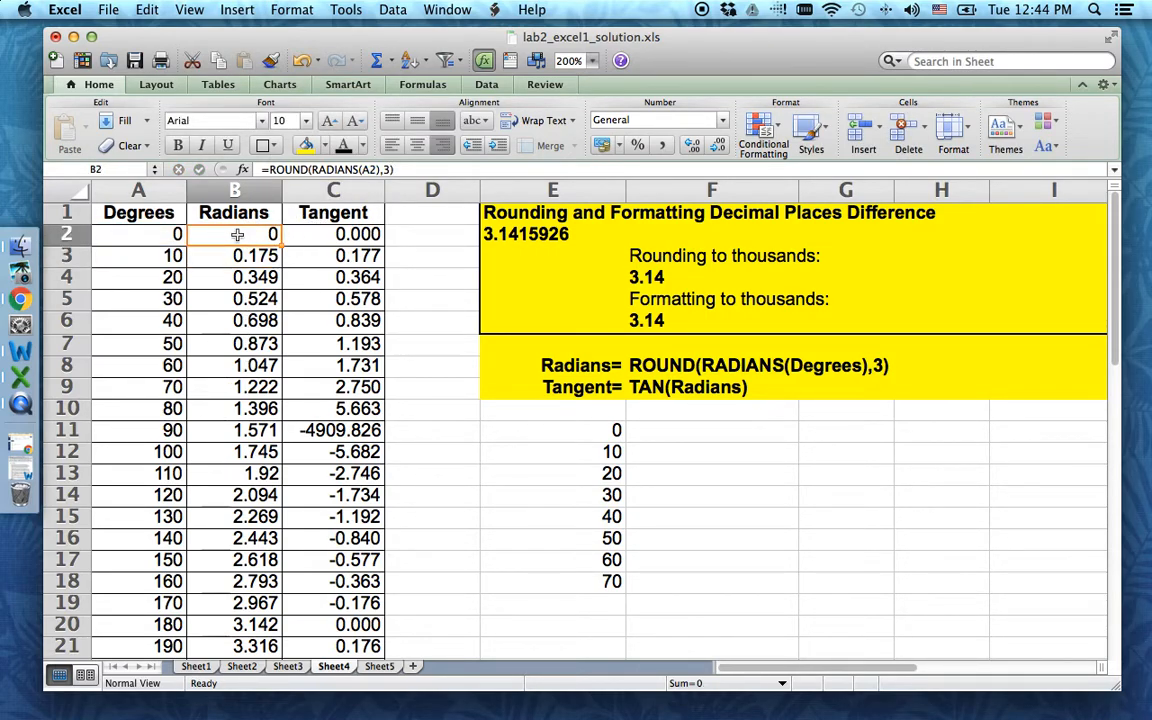
left_click(335, 232)
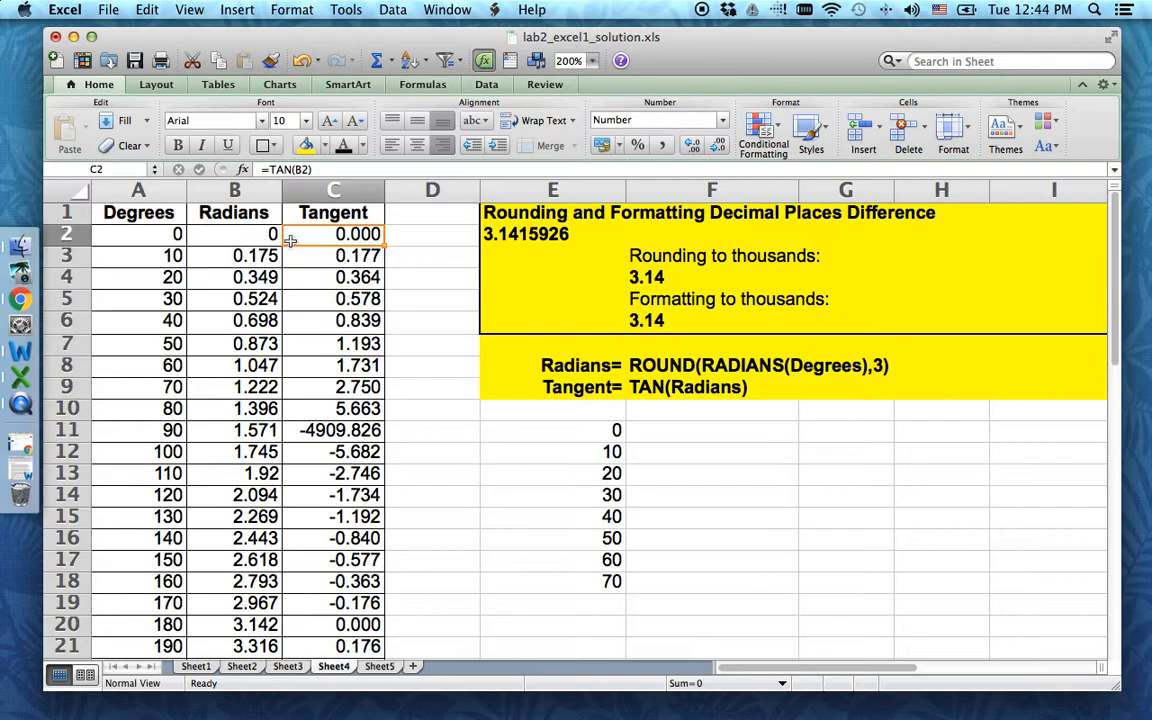
- Fill the Radians and Tangent formulas in B2:C2 down through row 10
left_click_drag(228, 234, 327, 238)
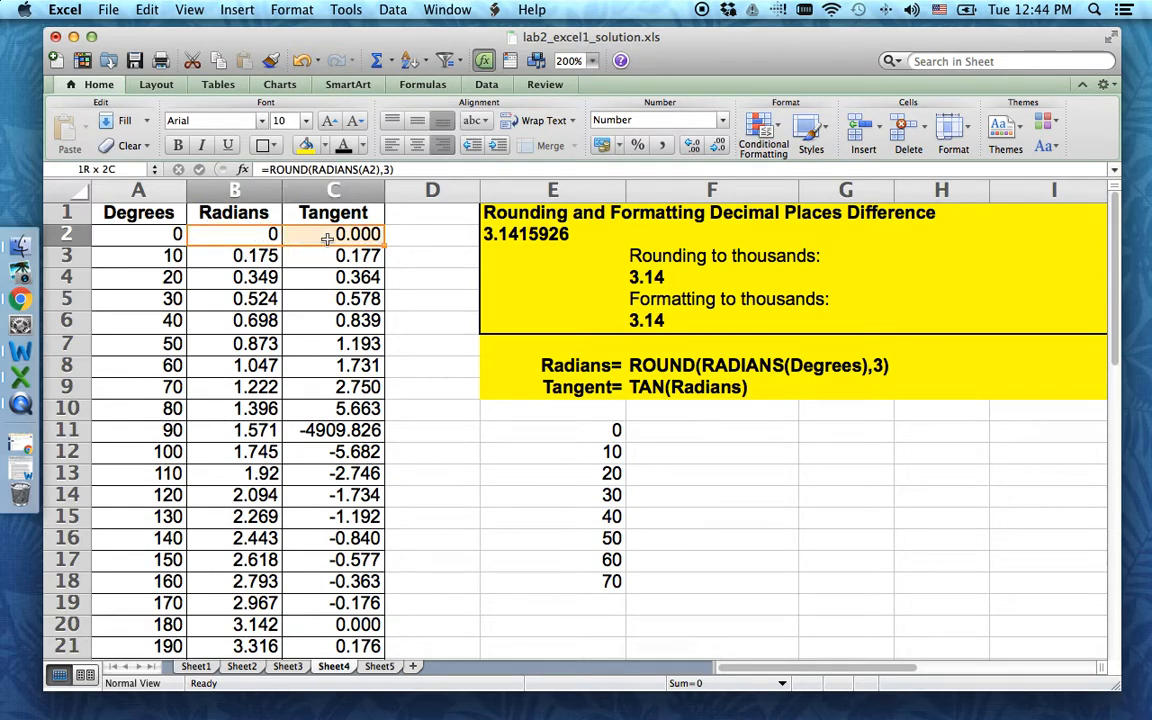
left_click(230, 235)
left_click_drag(244, 234, 320, 236)
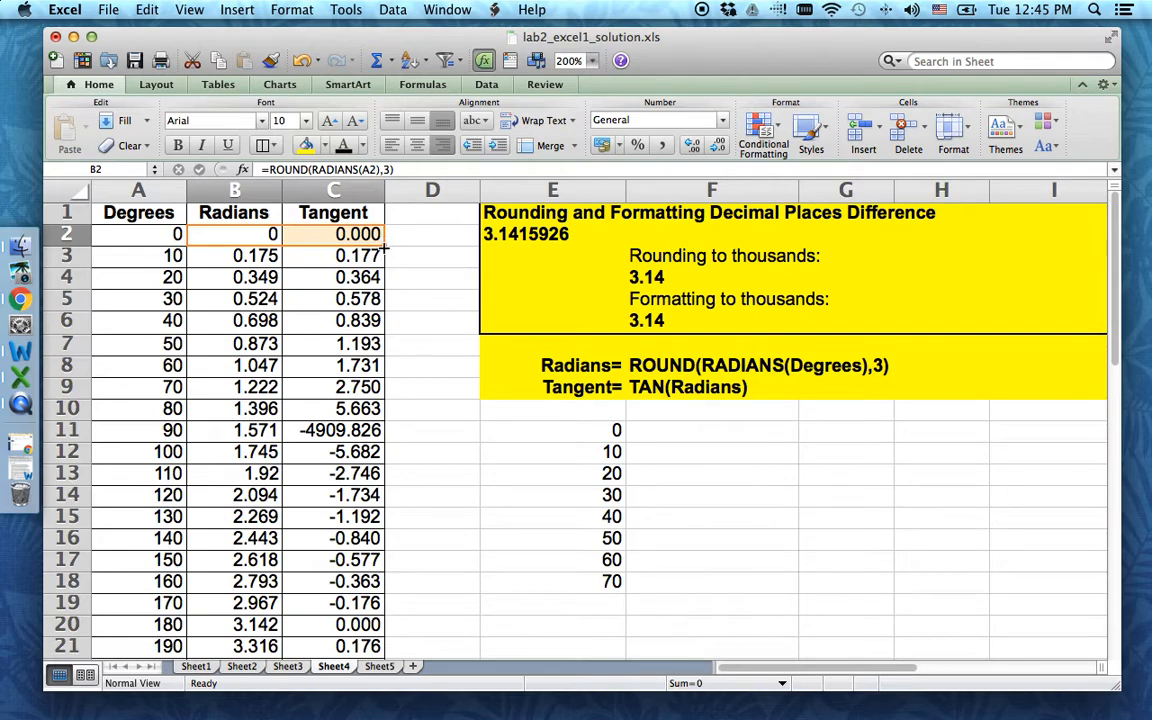
left_click_drag(384, 245, 380, 412)
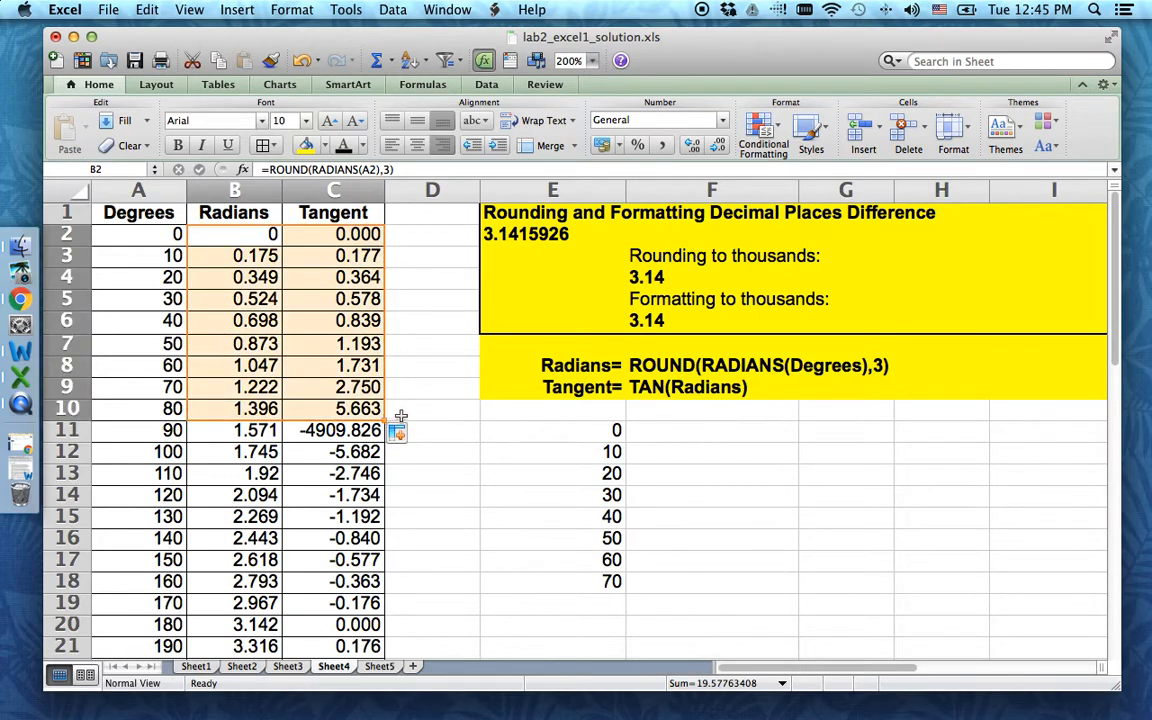
left_click(462, 415)
- Highlight the 90-degree row, A11:C11, with the yellow fill colour
scroll(468, 440, "down", 15)
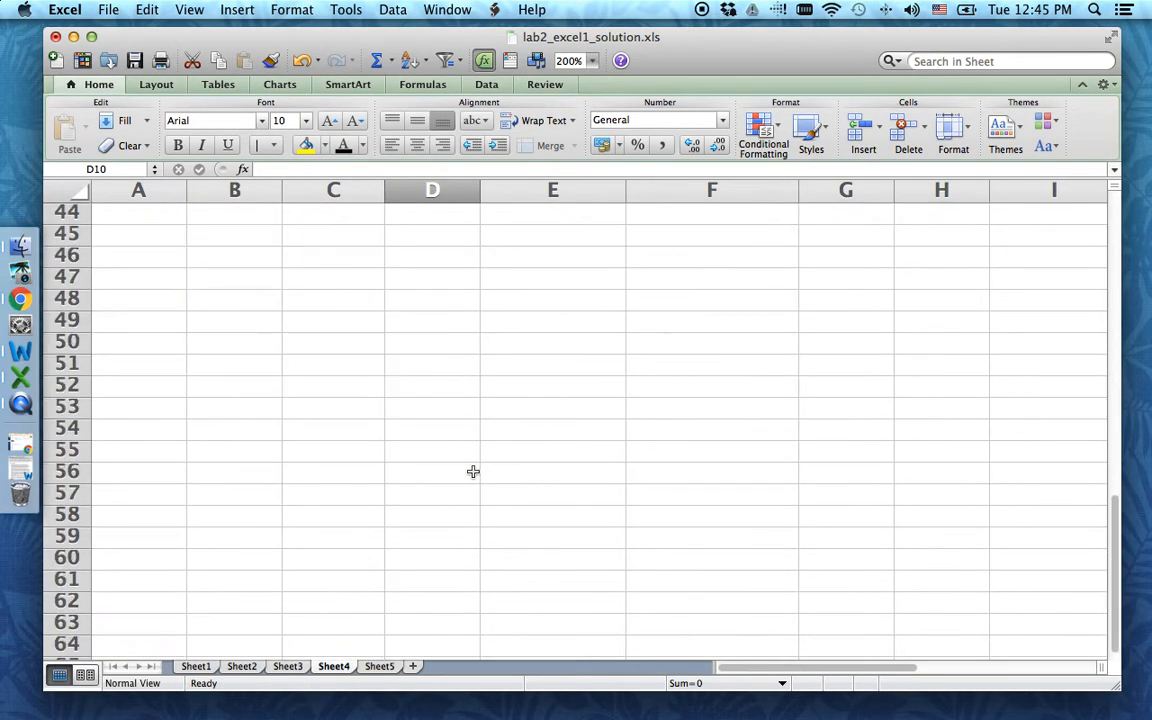
scroll(473, 471, "up", 6)
scroll(473, 471, "up", 10)
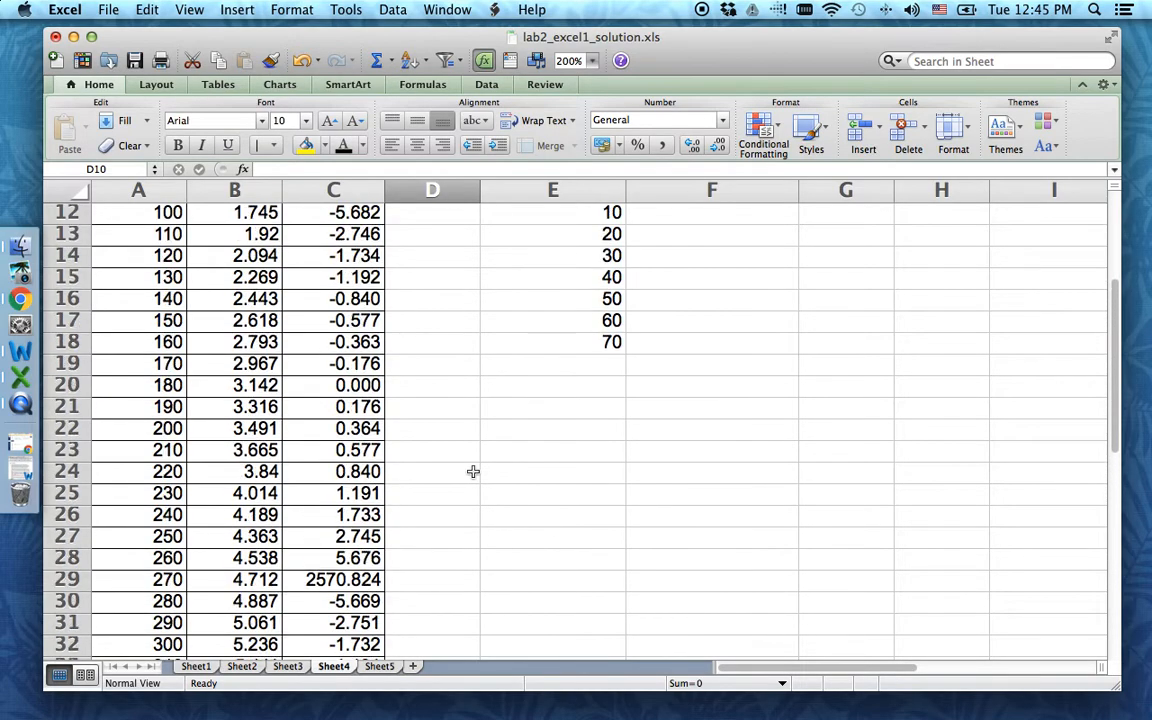
left_click_drag(123, 255, 340, 255)
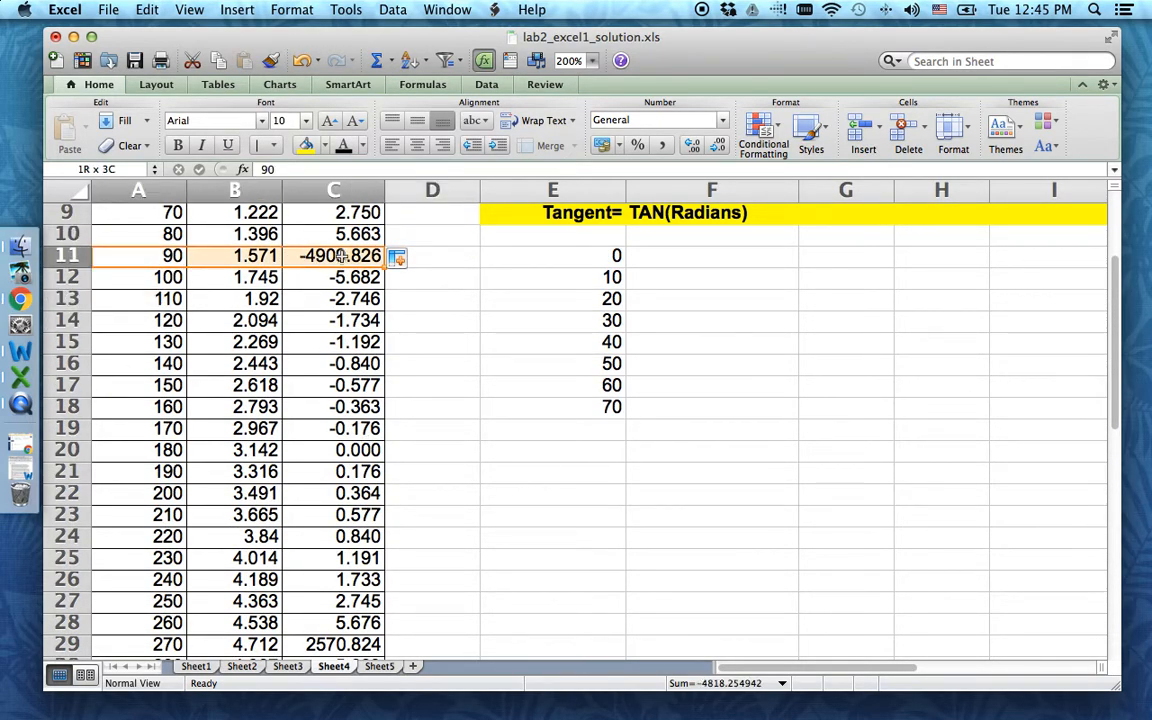
left_click(305, 145)
- Highlight the 180-degree row, A20:C20, with the yellow fill colour
scroll(167, 257, "down", 2)
scroll(167, 280, "up", 2)
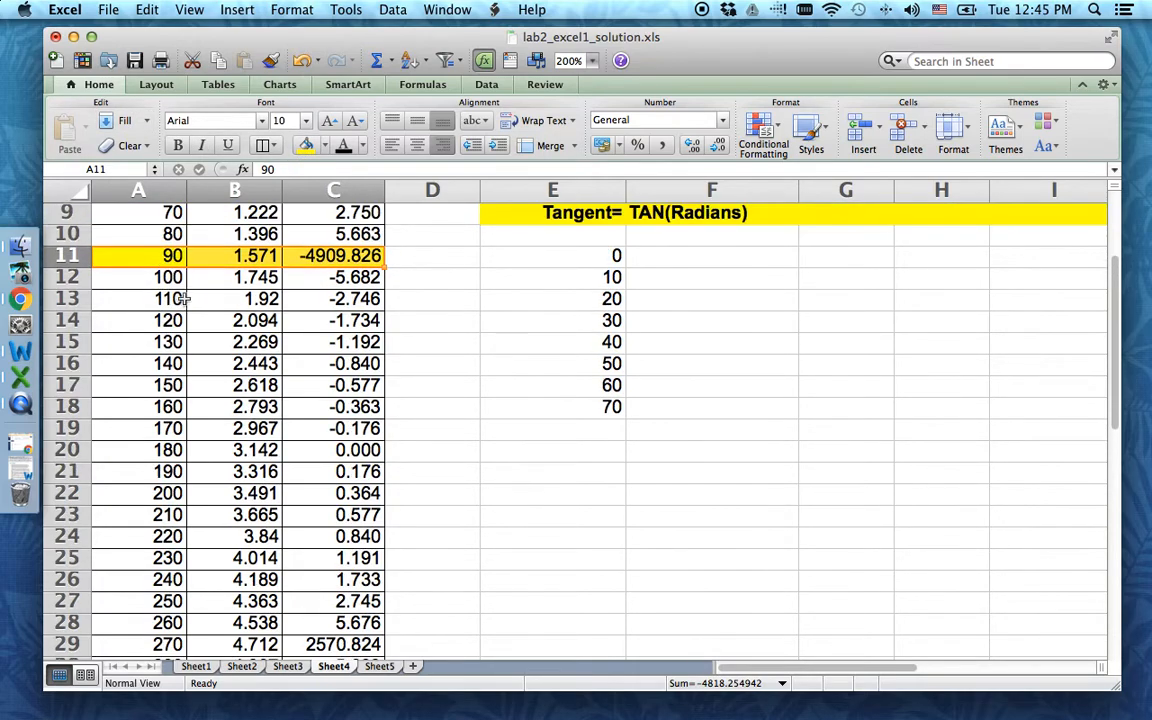
scroll(180, 300, "down", 1)
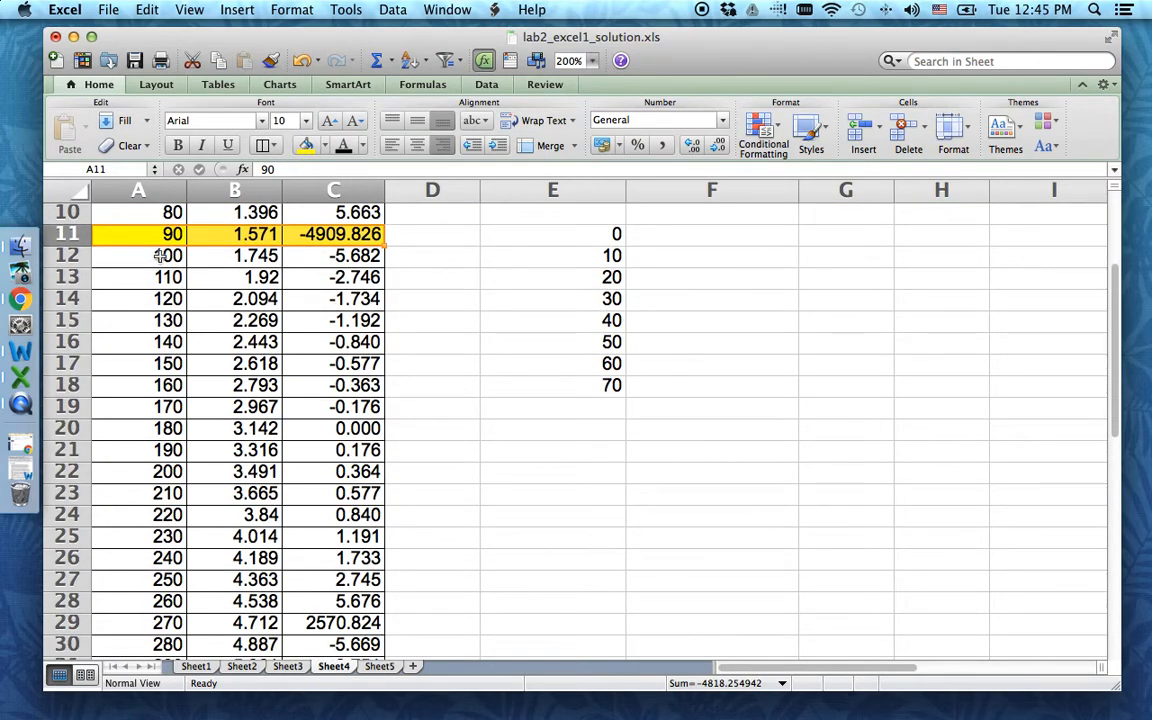
scroll(160, 256, "down", 3)
scroll(163, 300, "up", 1)
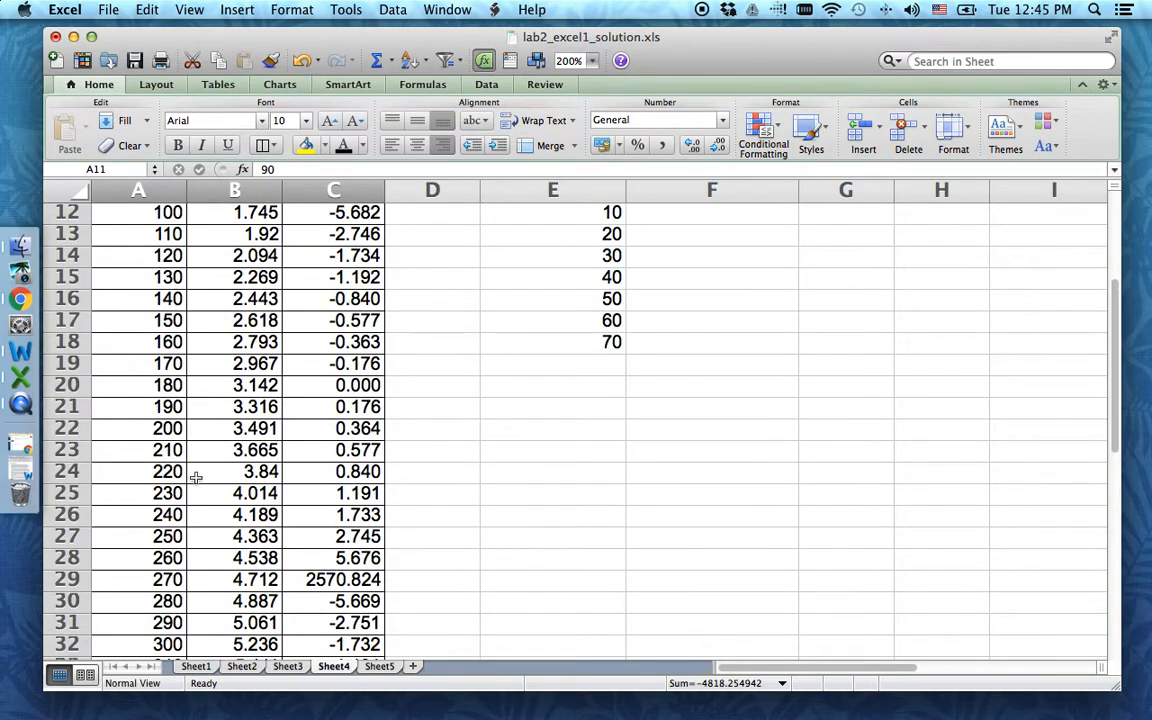
left_click_drag(158, 386, 345, 386)
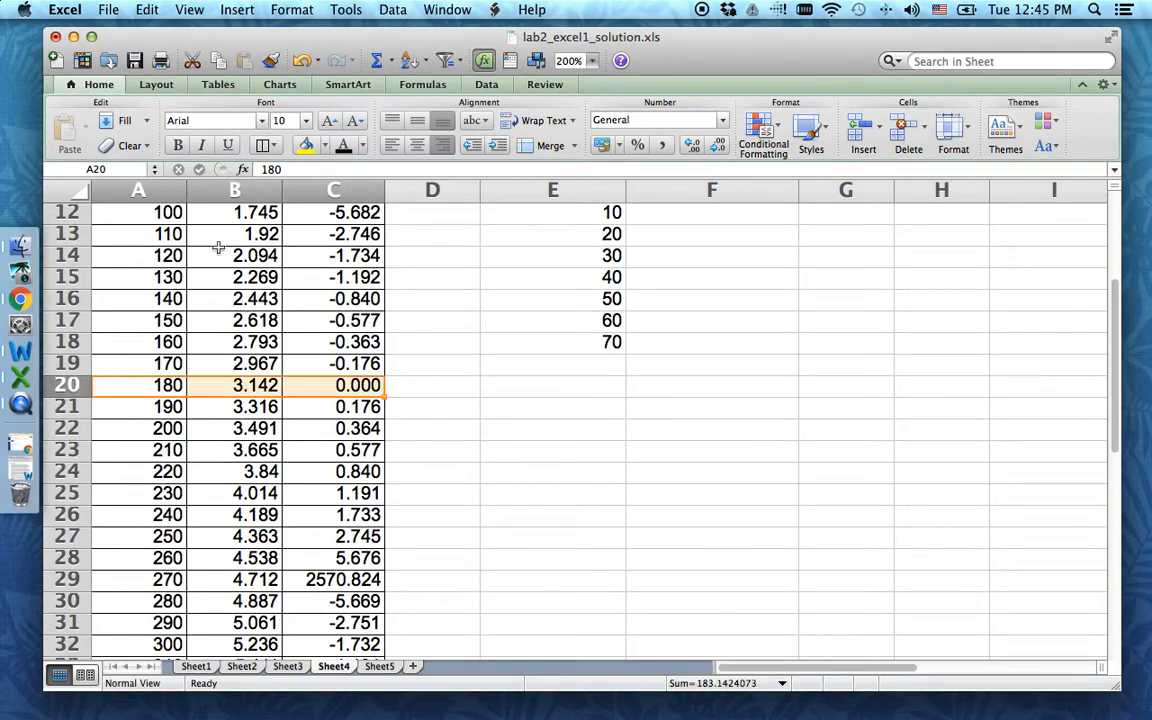
- Highlight the 270-degree row A29:C29 and the 360-degree row A38:C38 with the yellow fill colour
scroll(205, 350, "down", 6)
scroll(212, 388, "up", 1)
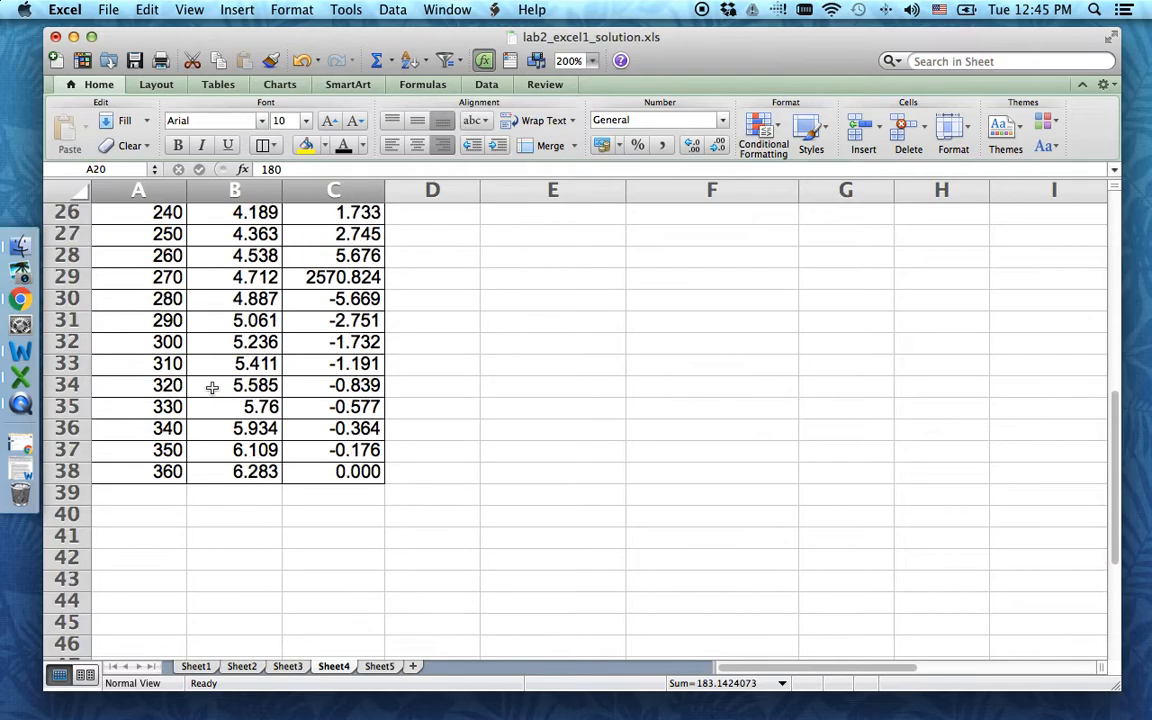
scroll(212, 388, "up", 1)
left_click_drag(120, 298, 345, 298)
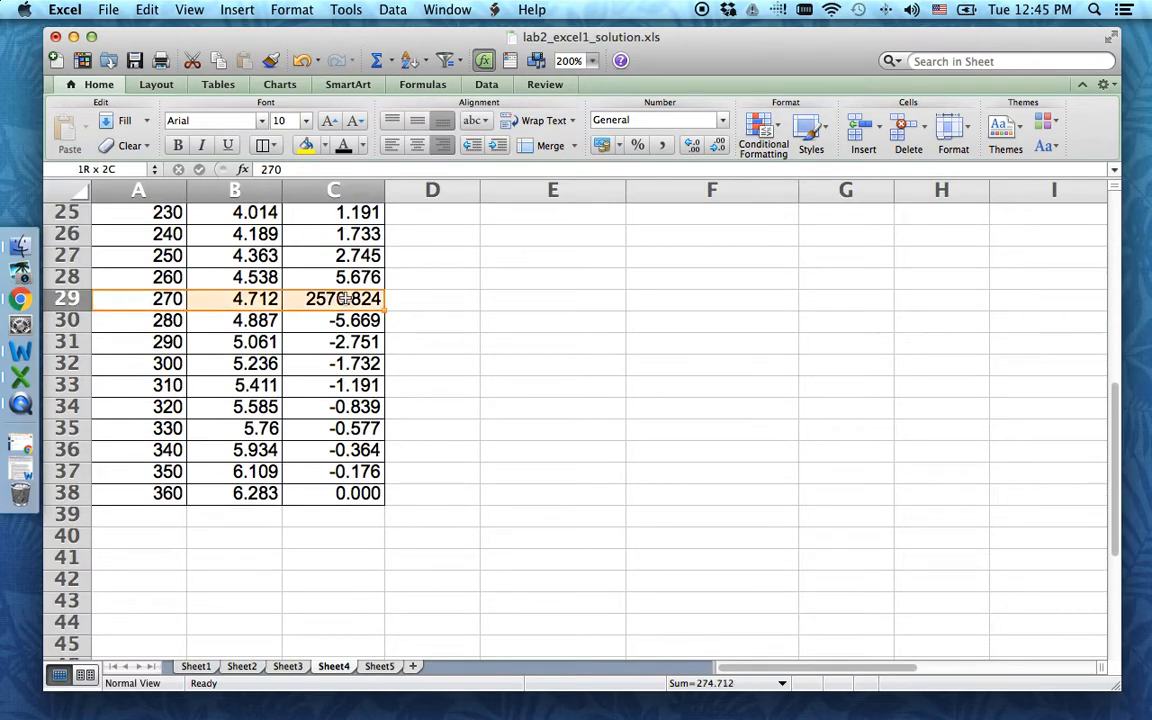
left_click(307, 146)
left_click_drag(147, 494, 345, 494)
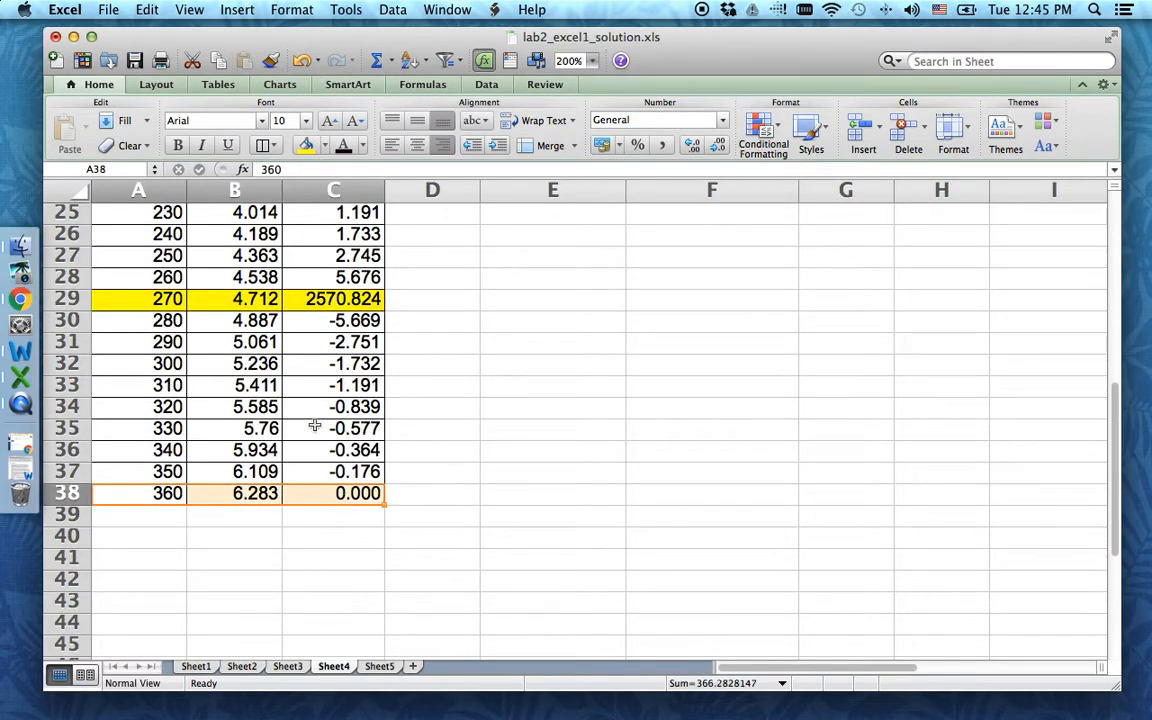
left_click(307, 146)
- Examine the Tangent formula in C11 and the highlighted rows of the table
scroll(400, 515, "up", 2)
scroll(416, 527, "up", 10)
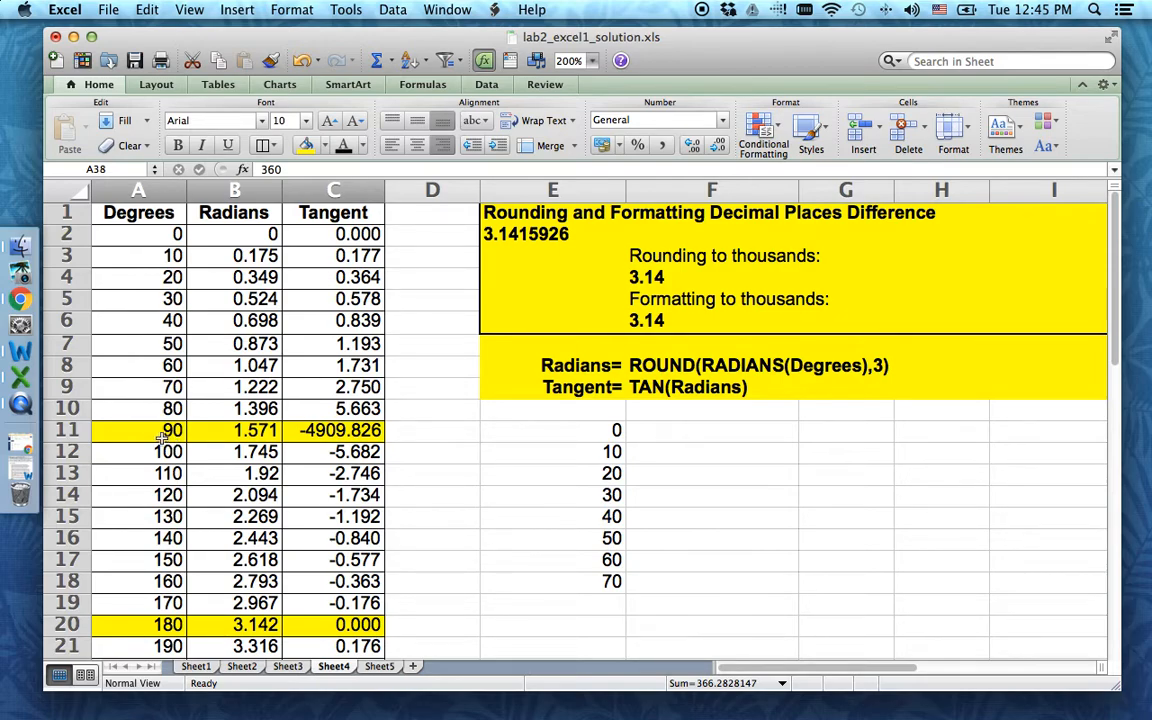
left_click(312, 430)
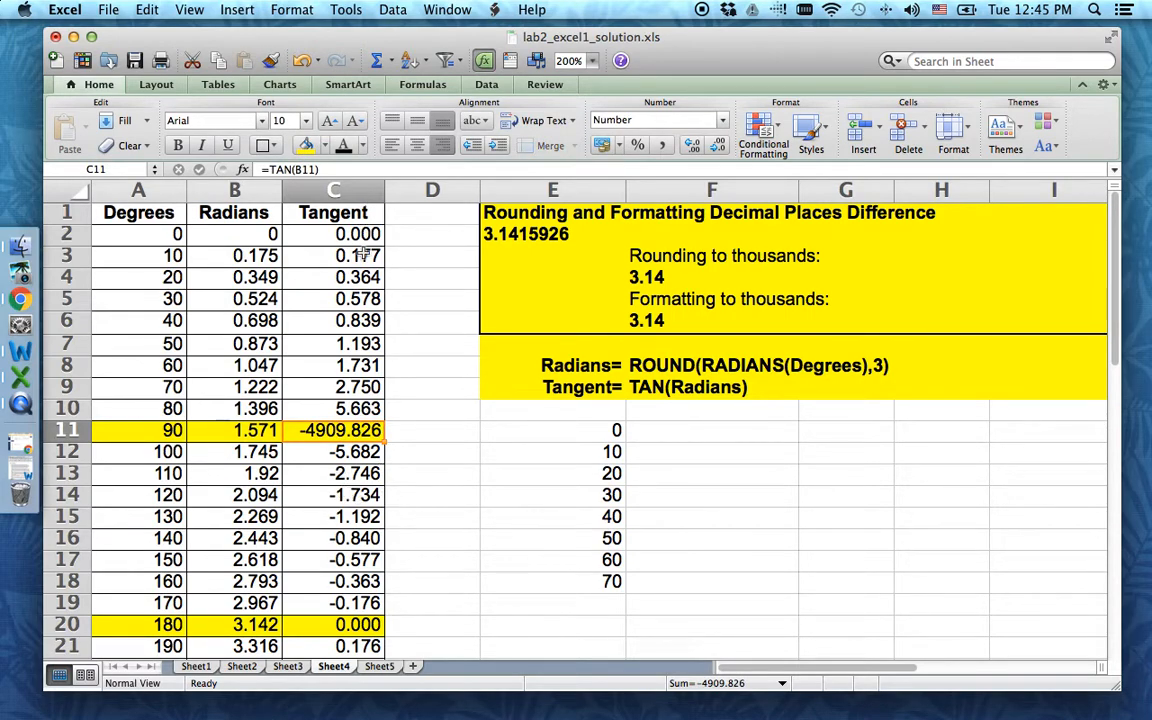
scroll(300, 440, "down", 2)
scroll(370, 480, "up", 2)
- Copy the quadratic table B3:F8 from Sheet2, paste it at A12 on Sheet5, and compare it with the original
left_click(380, 667)
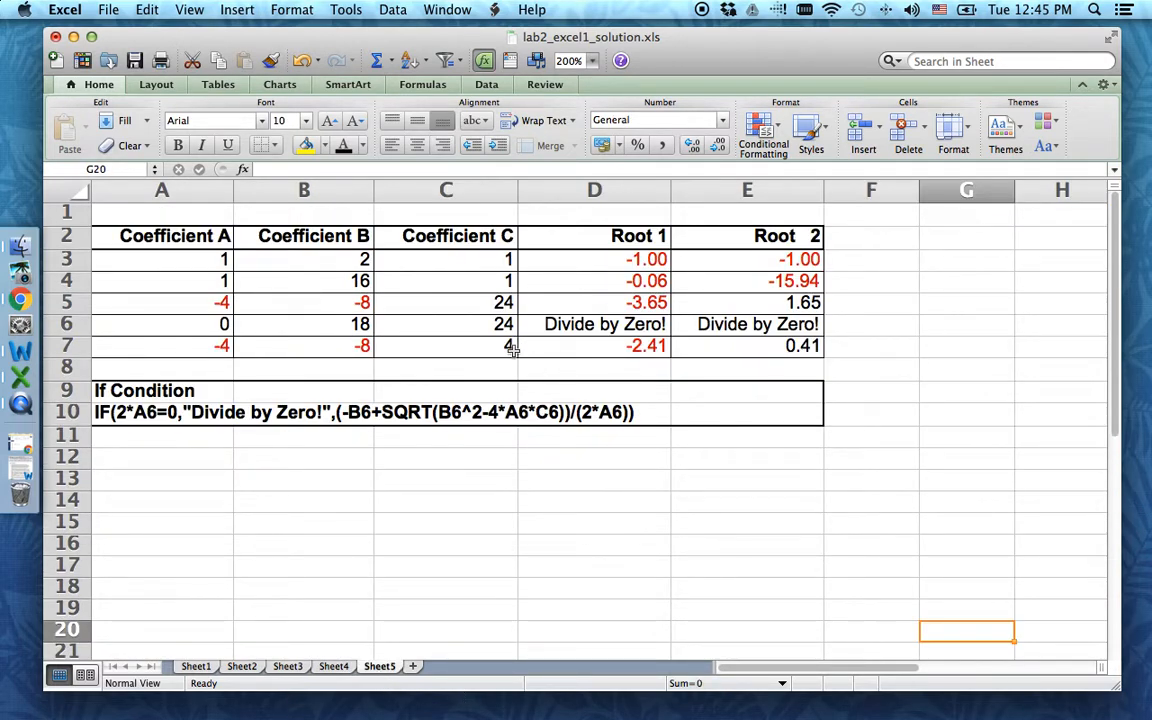
left_click(244, 668)
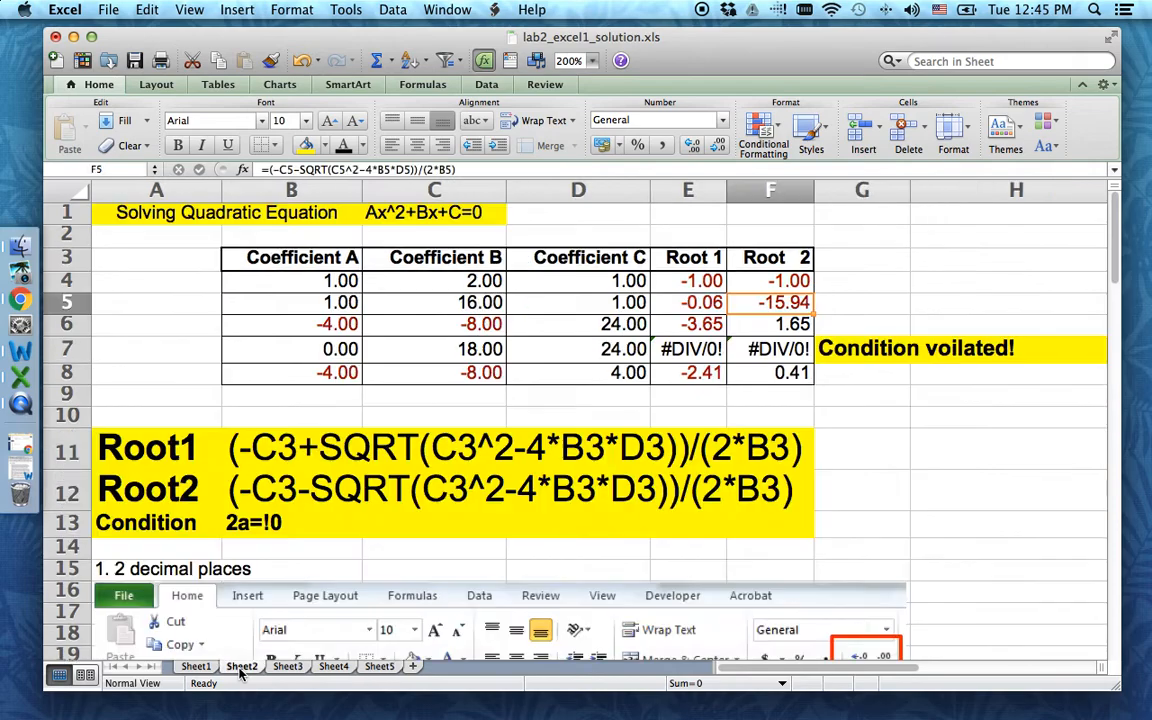
left_click_drag(237, 257, 758, 370)
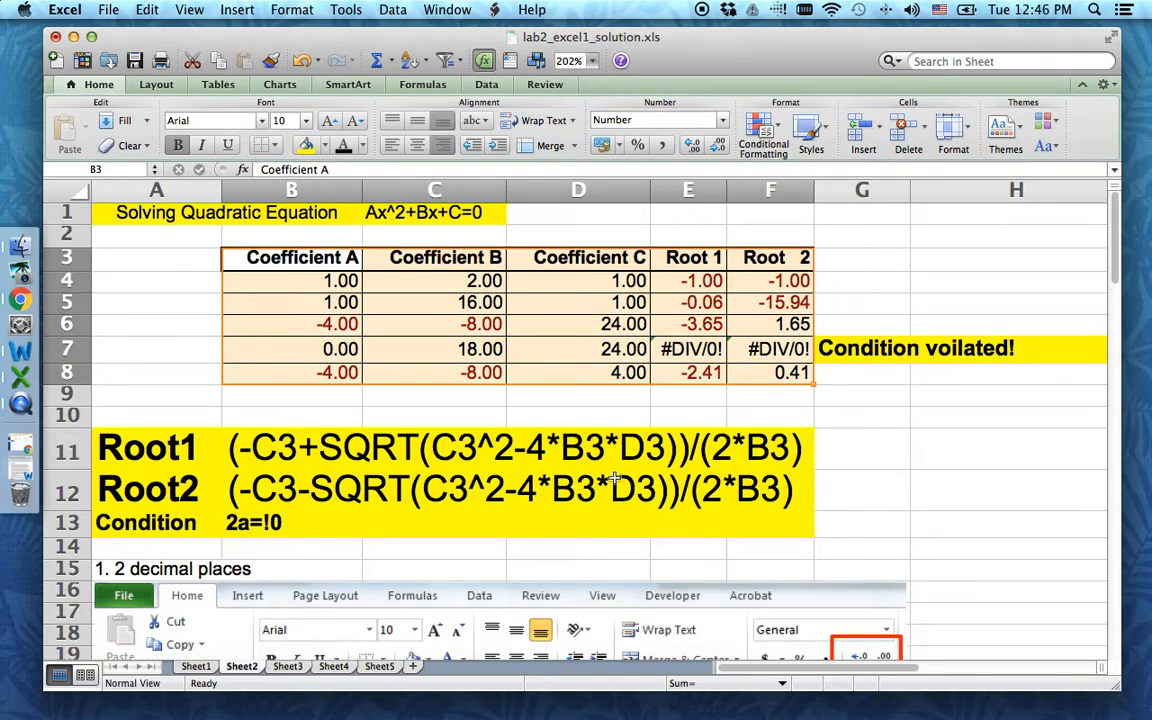
key("super+c")
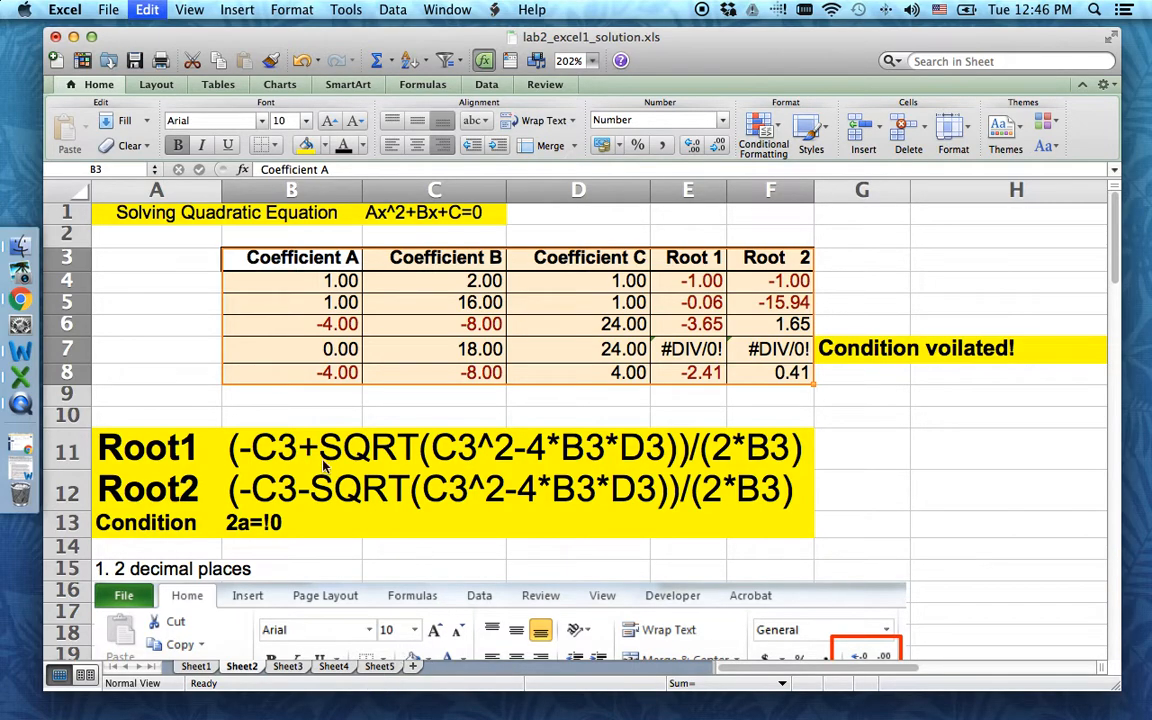
left_click(378, 667)
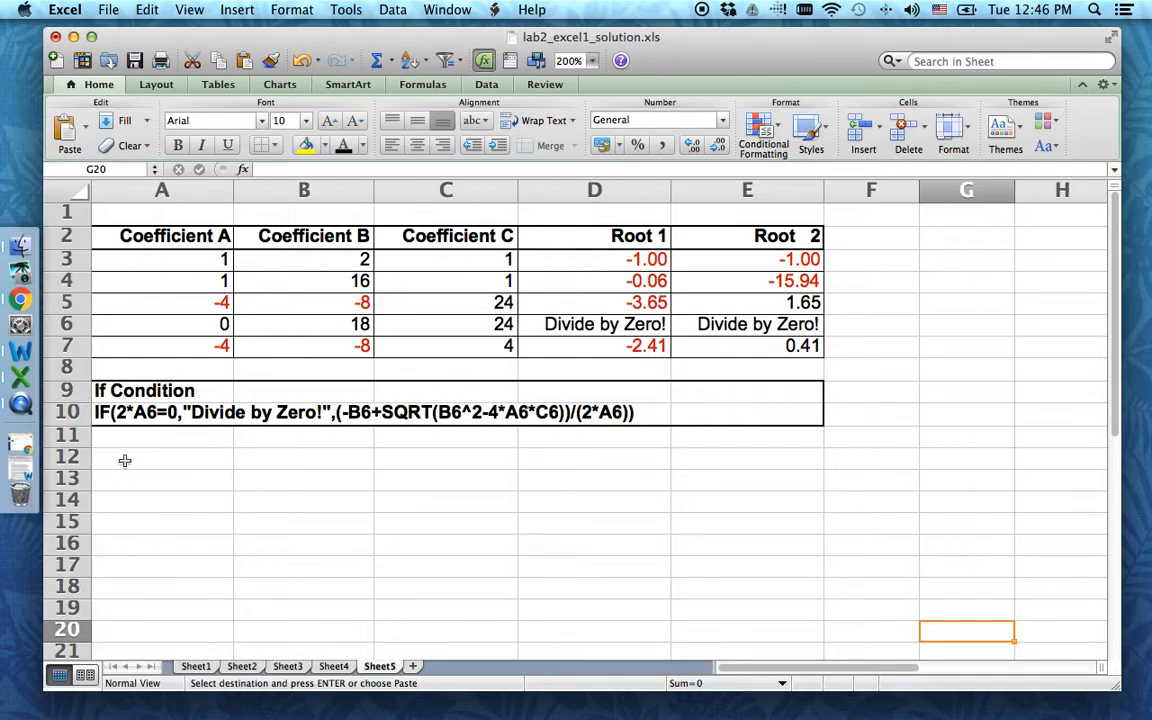
left_click(120, 460)
key("super+v")
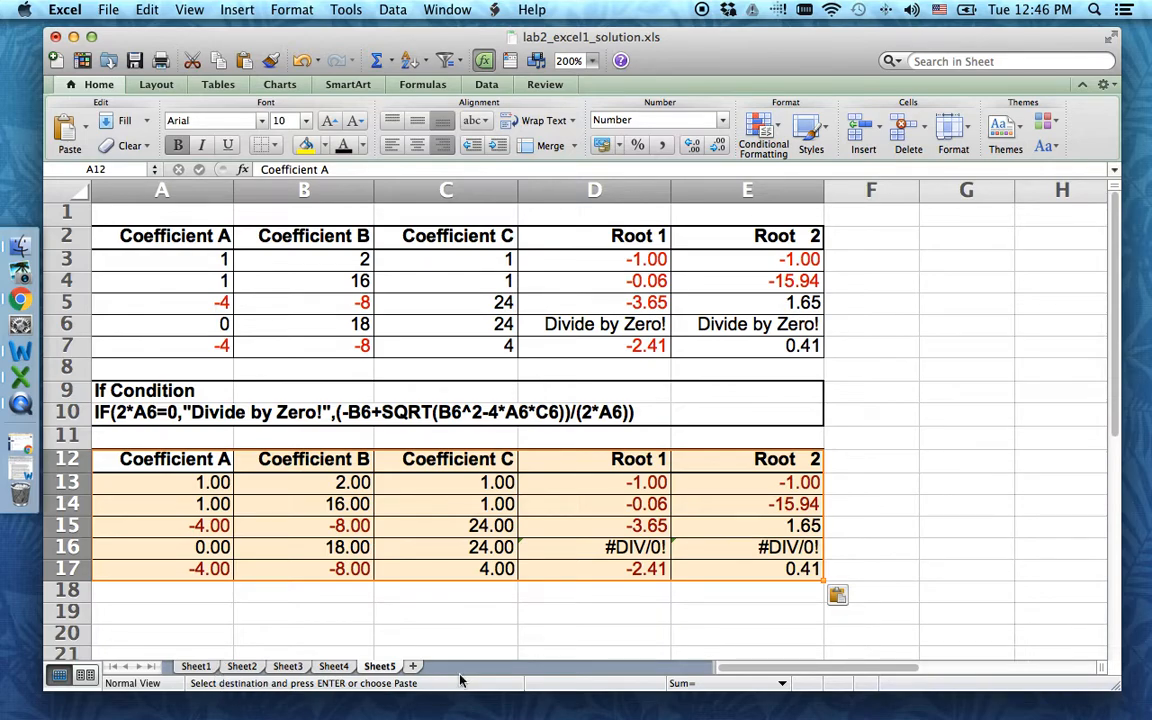
left_click(850, 598)
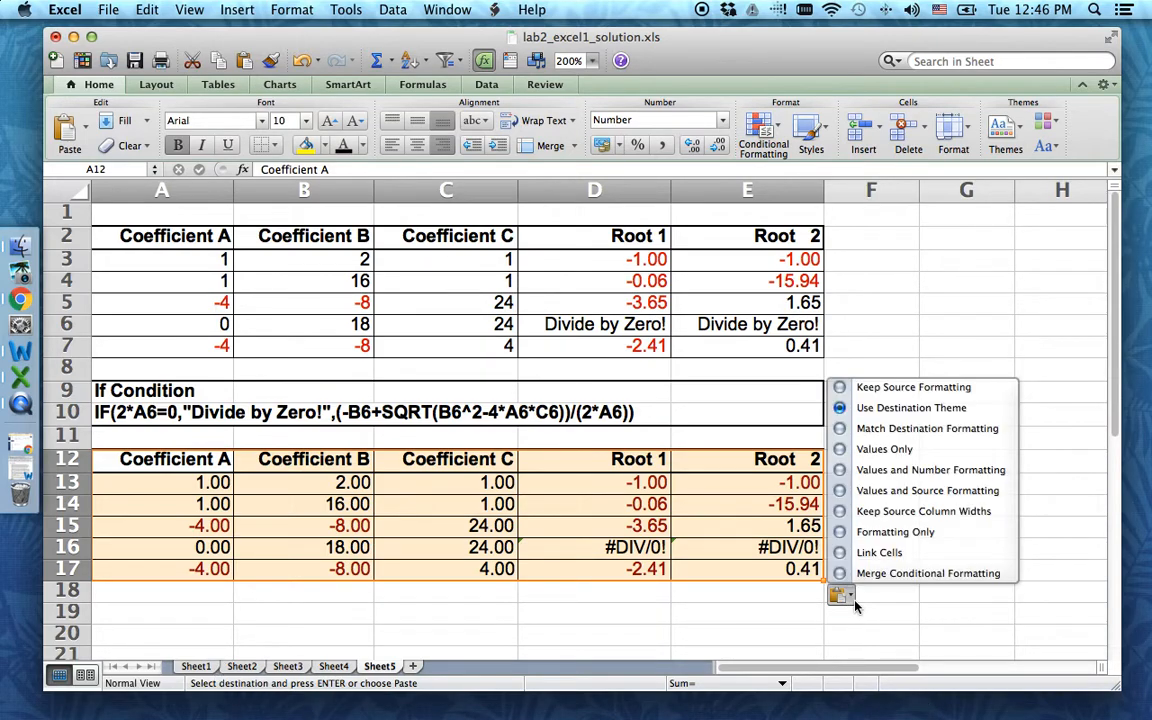
left_click(870, 397)
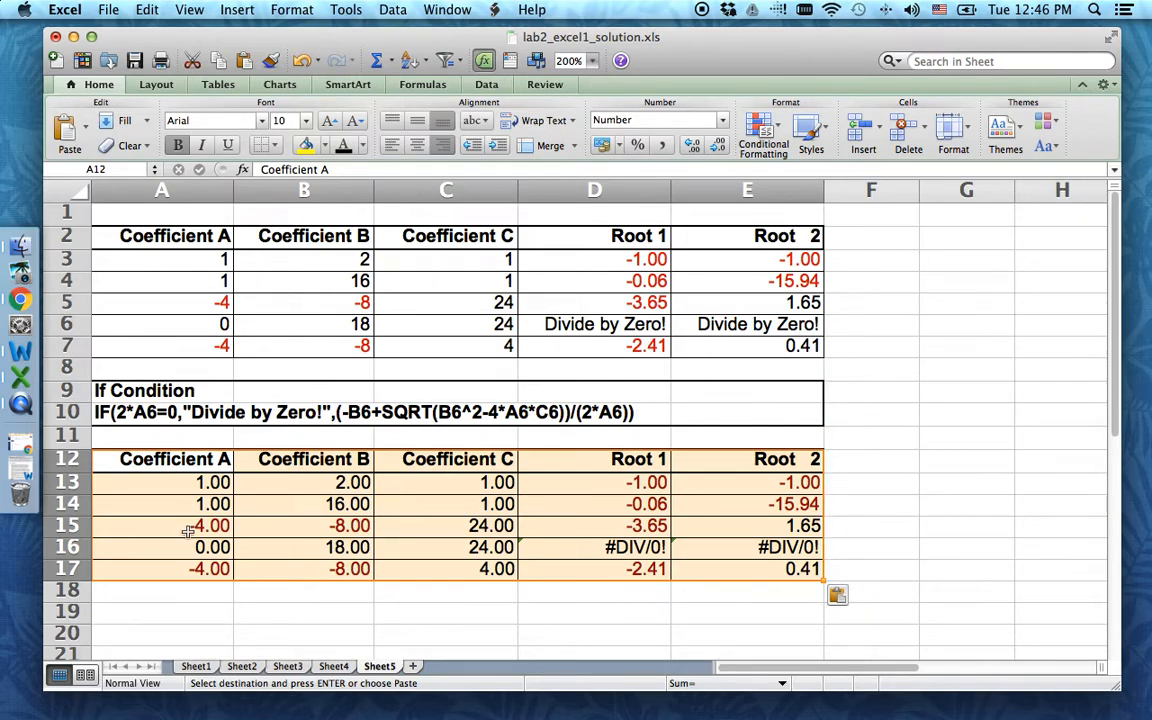
left_click(246, 668)
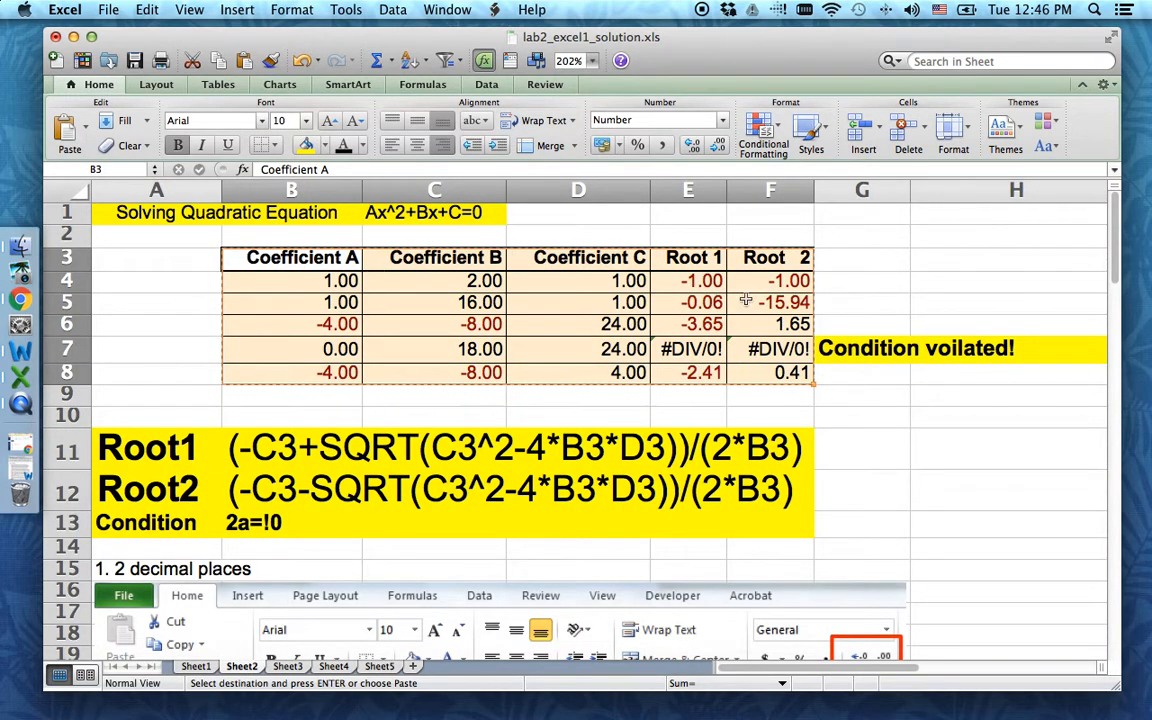
left_click(380, 668)
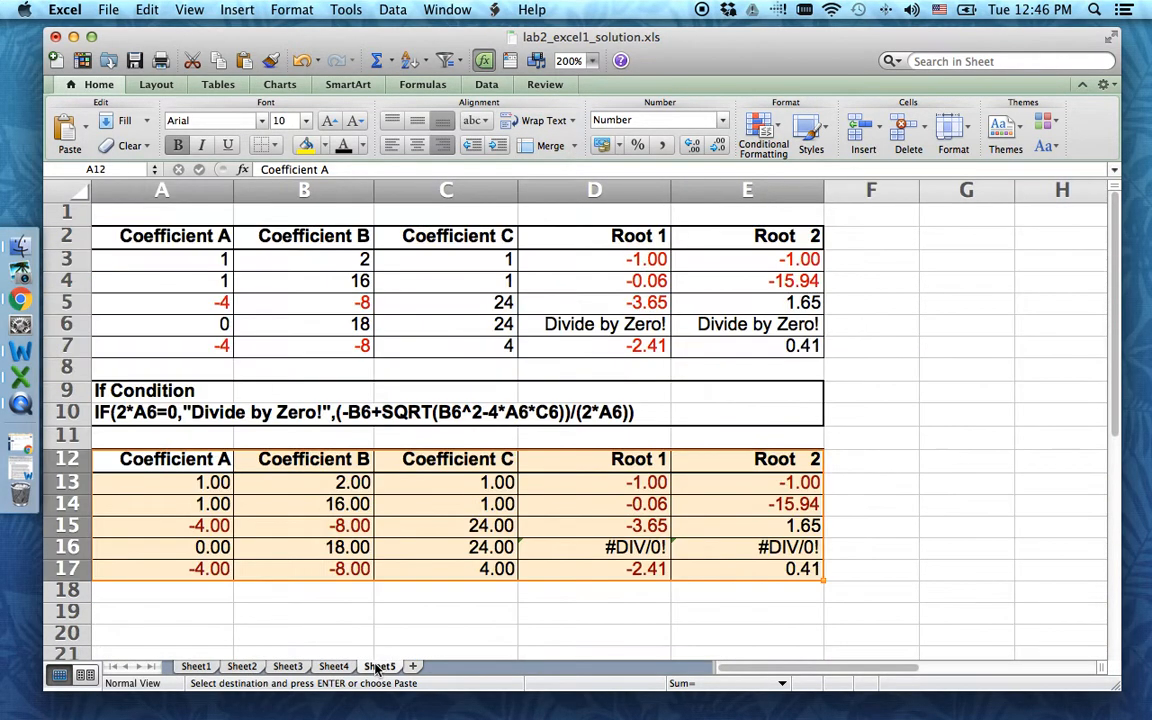
- Clear the contents of the pasted table in A12:E17 on Sheet5 and remove all its borders
left_click(888, 546)
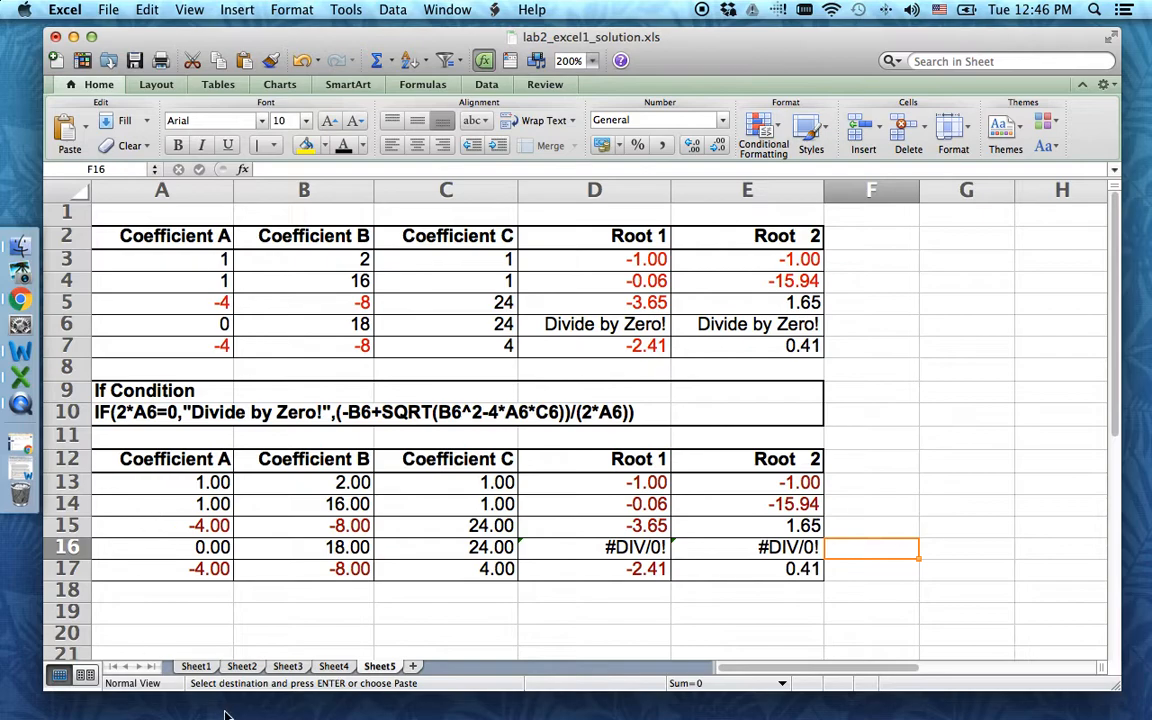
left_click_drag(170, 457, 766, 568)
right_click(791, 568)
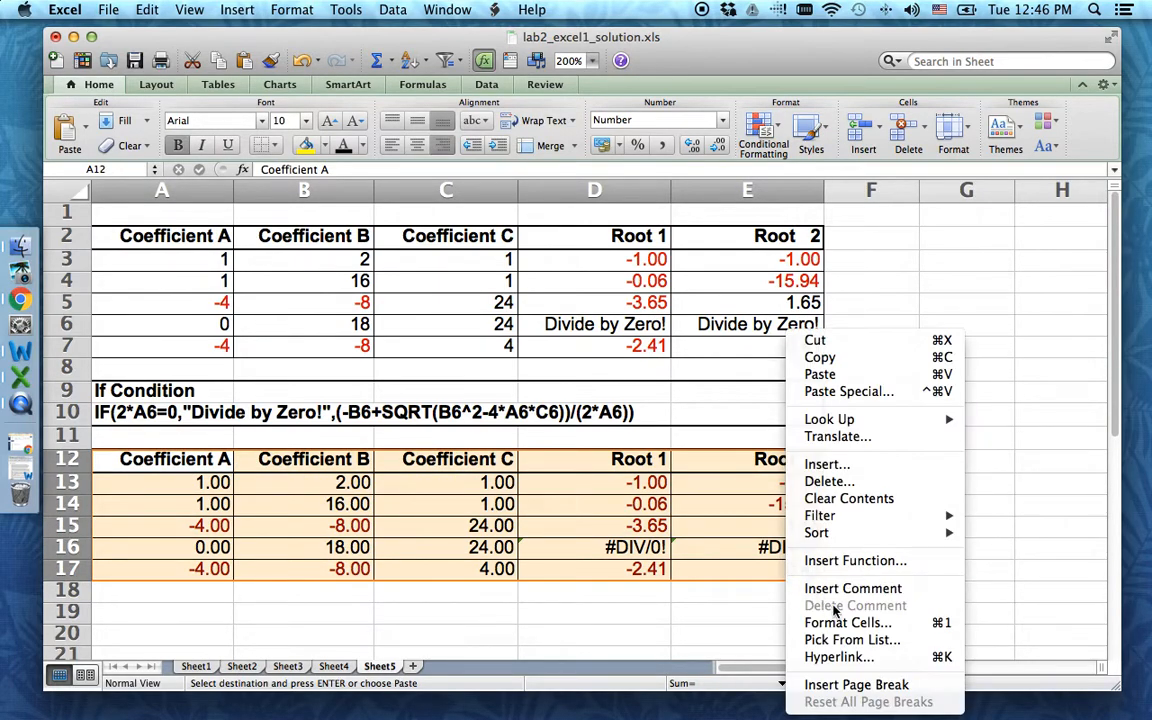
left_click(848, 498)
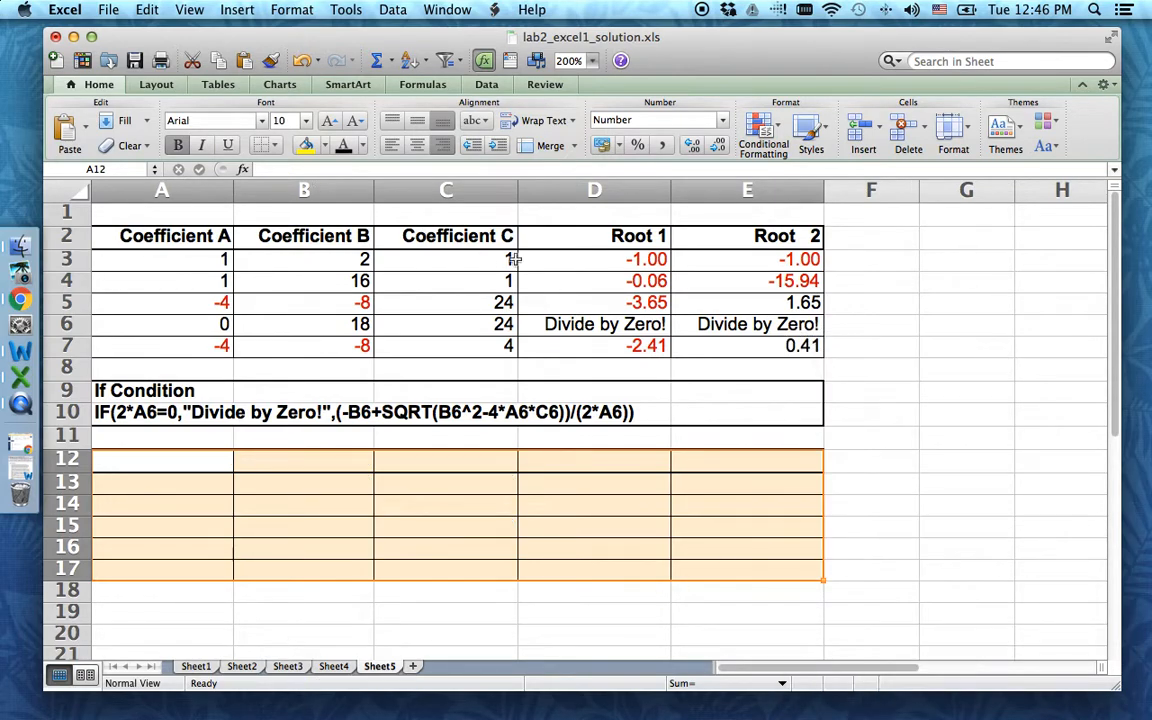
left_click(259, 147)
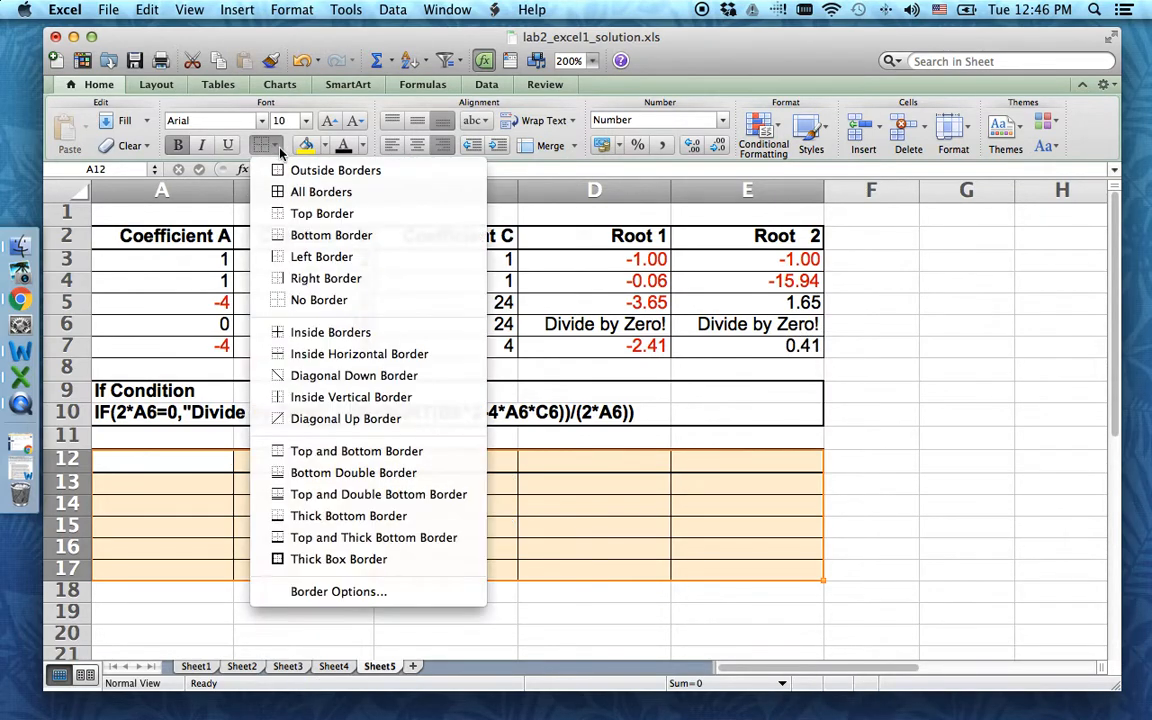
left_click(320, 300)
left_click(545, 436)
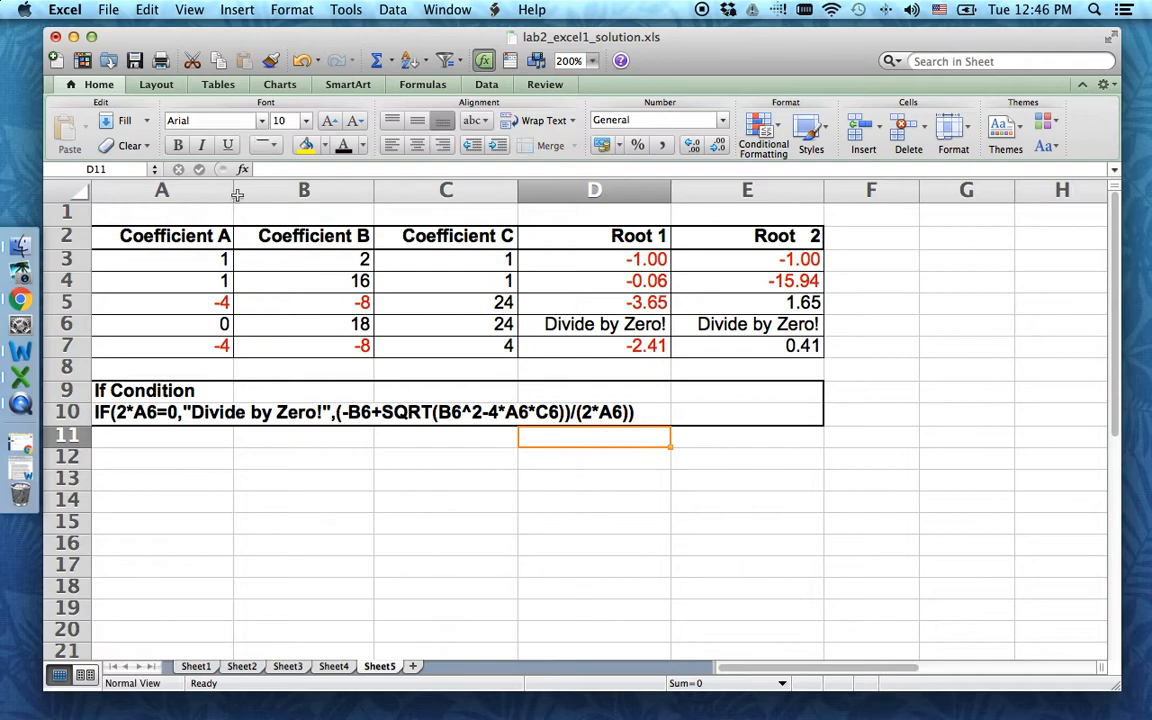
- Examine the root table A2:E7 on Sheet5, and the Root 1 and Root 2 formulas in E7 and F7 on Sheet2
left_click_drag(130, 236, 790, 345)
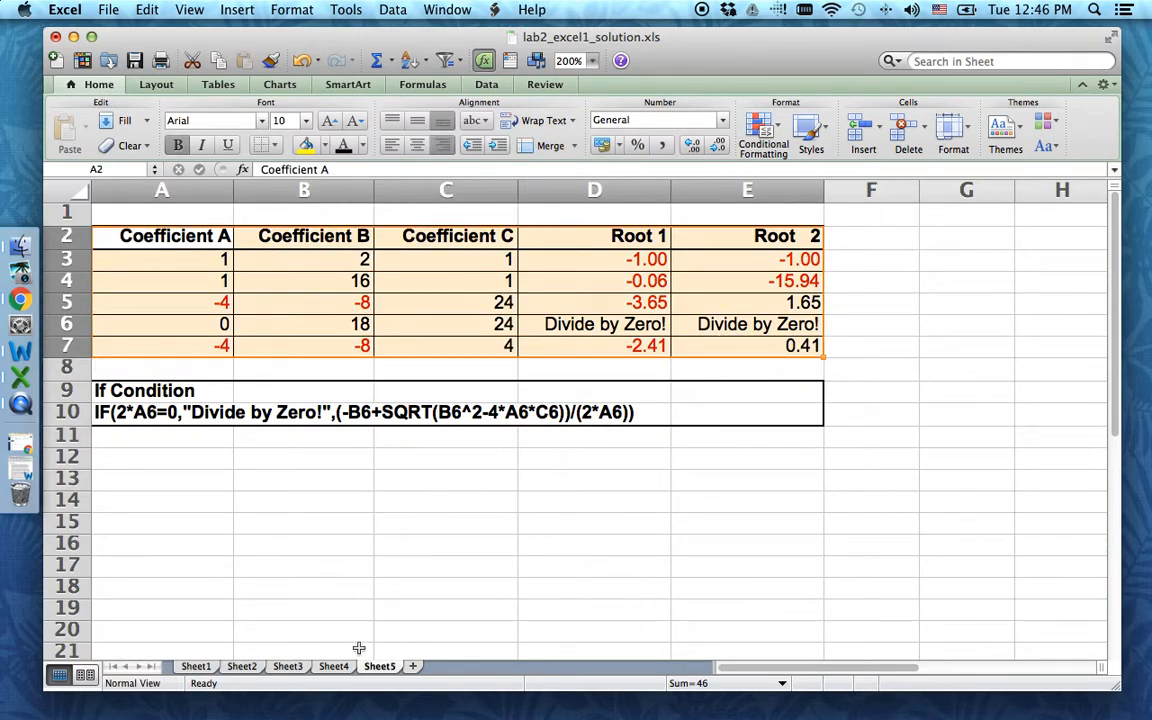
left_click(245, 672)
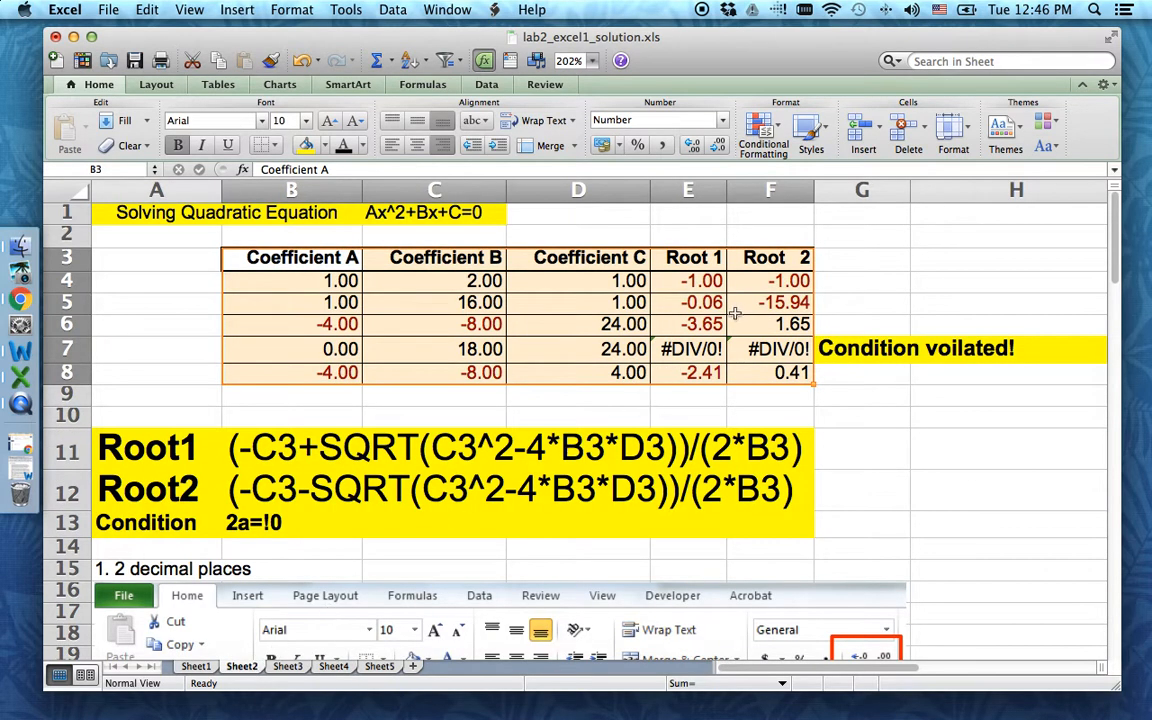
left_click(682, 352)
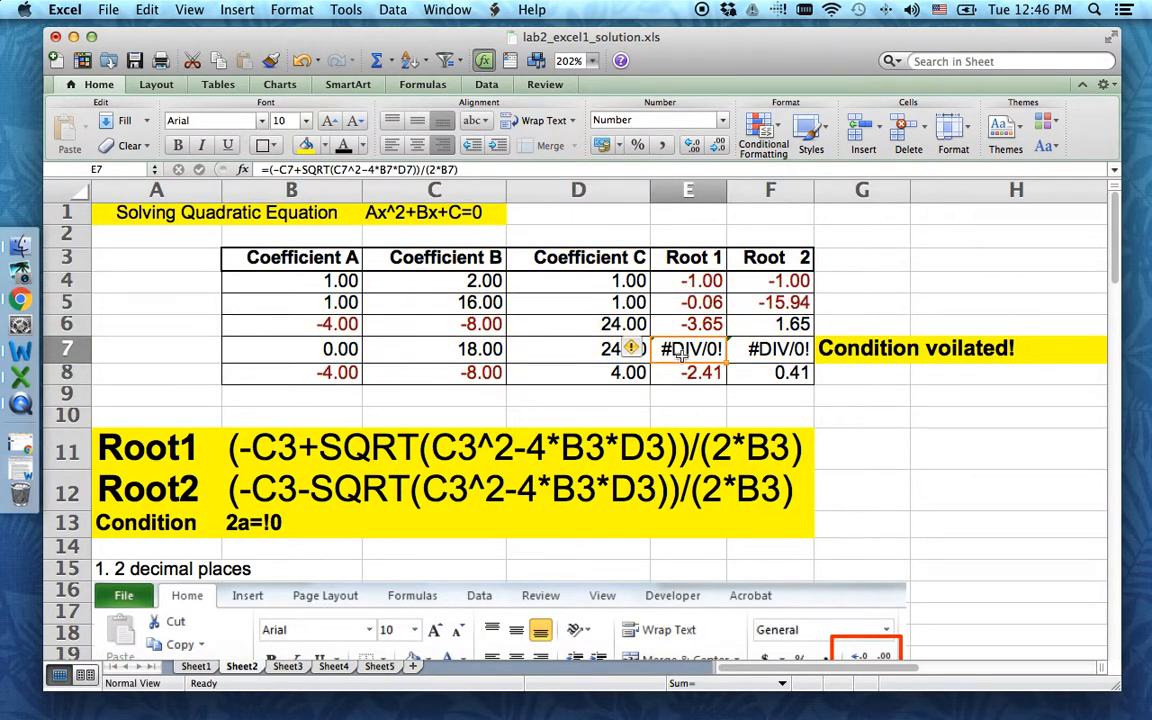
left_click(776, 348)
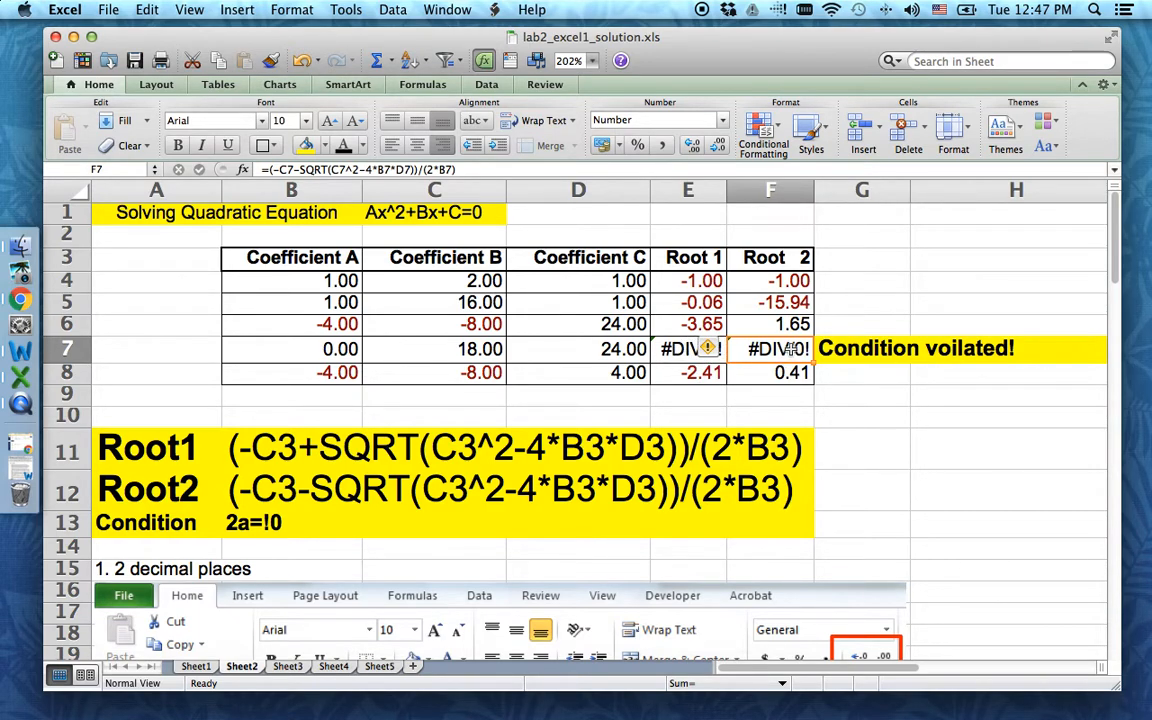
left_click_drag(790, 348, 688, 352)
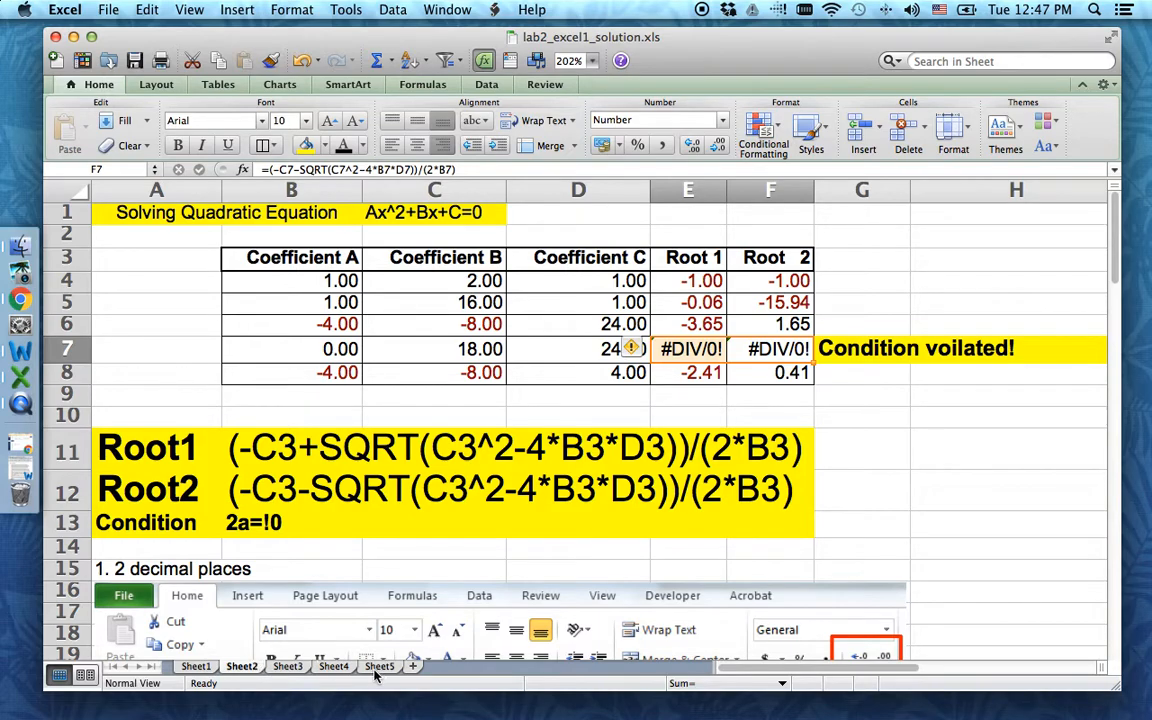
- Examine the IF condition and root calculation in the Root 1 formulas of D3 and D4 on Sheet5
left_click(379, 667)
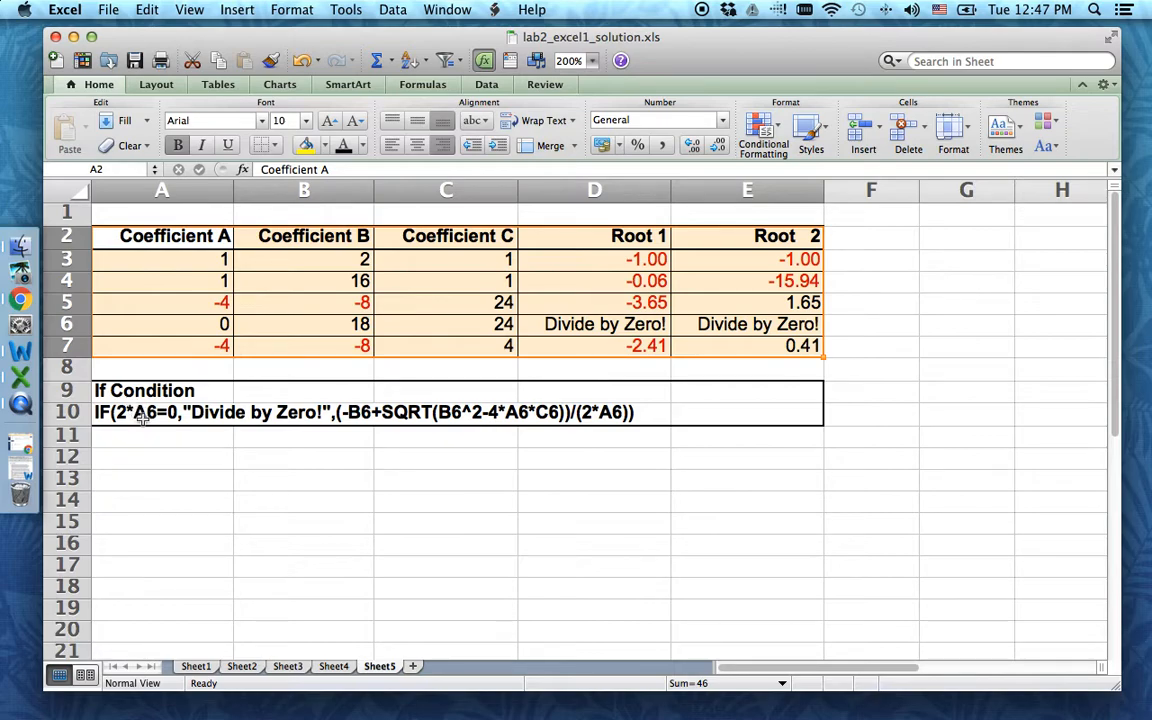
left_click(586, 263)
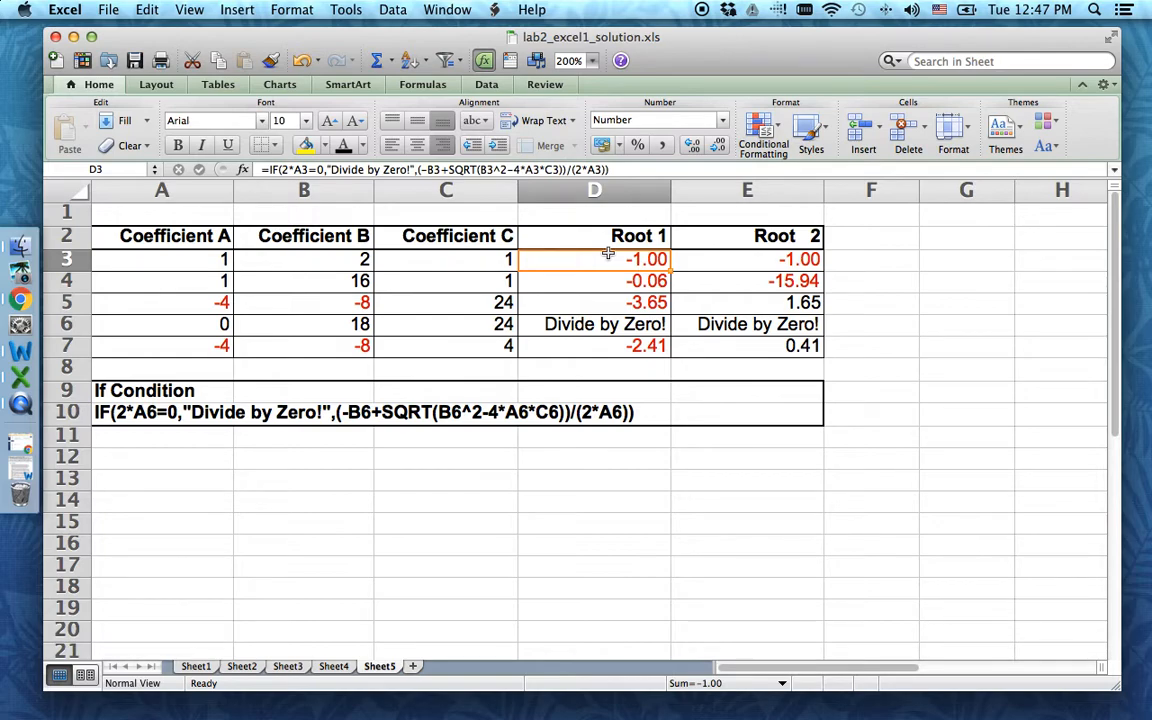
left_click(288, 175)
left_click_drag(281, 171, 326, 171)
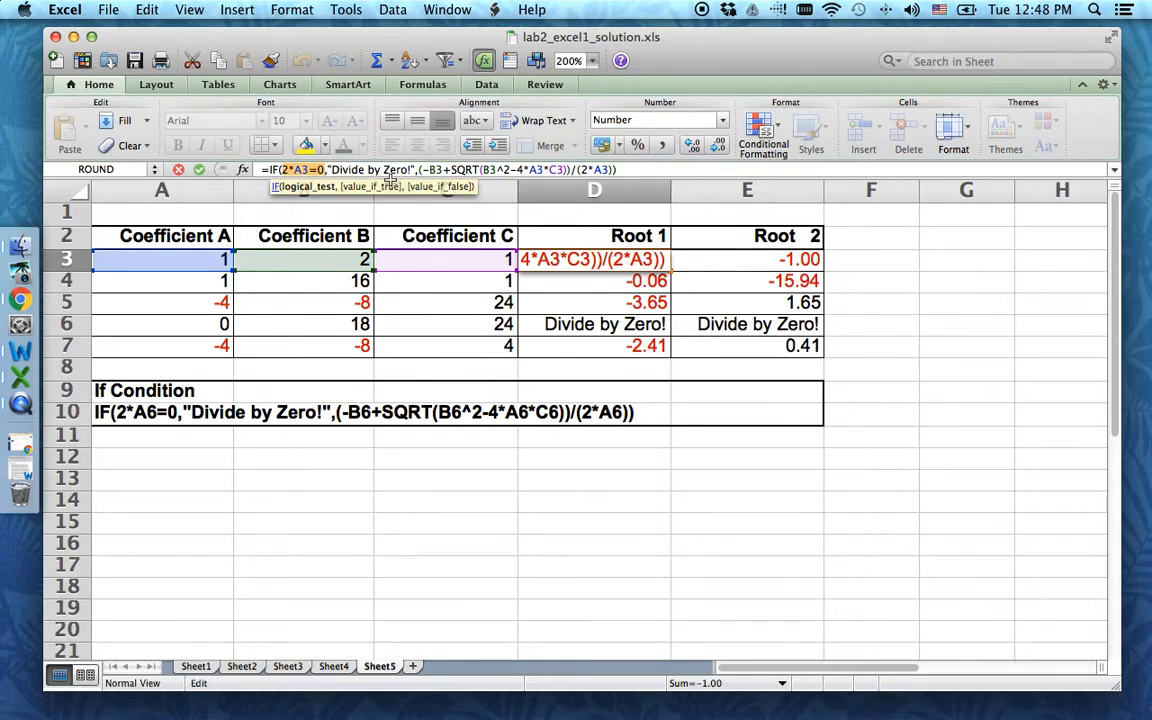
key("Return")
left_click(675, 171)
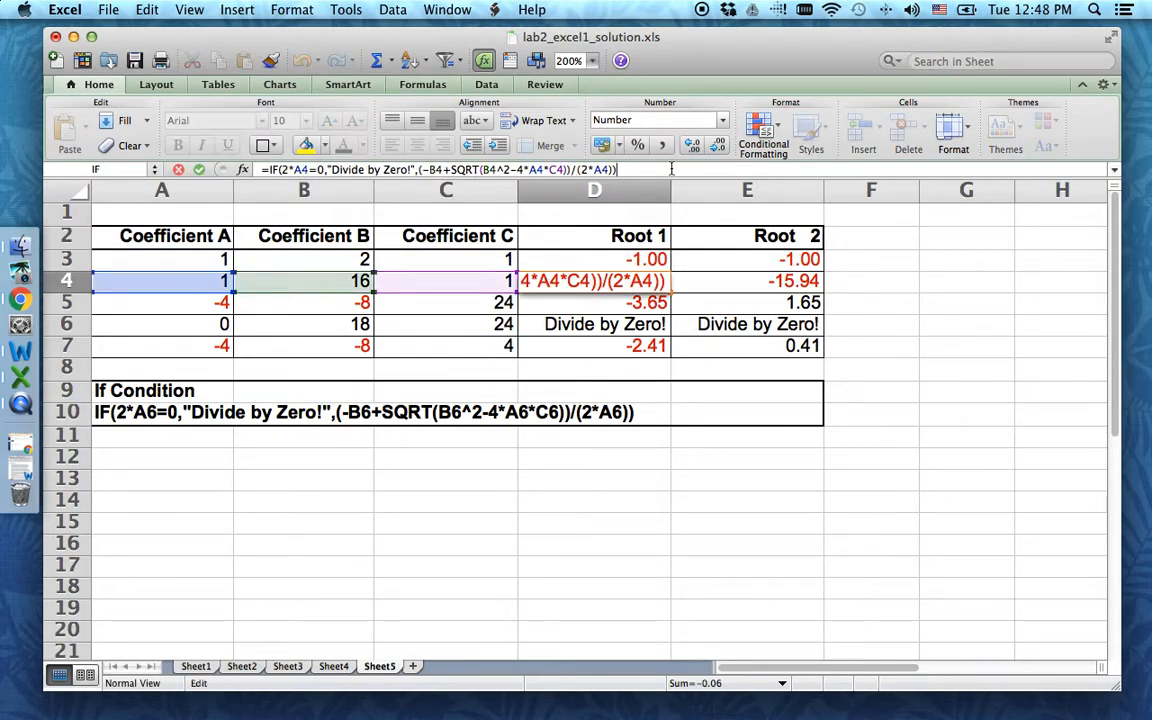
key("Return")
- Fill the Root 1 and Root 2 formulas from D3:E3 down through row 7, and check the formula in D6
left_click_drag(641, 259, 704, 259)
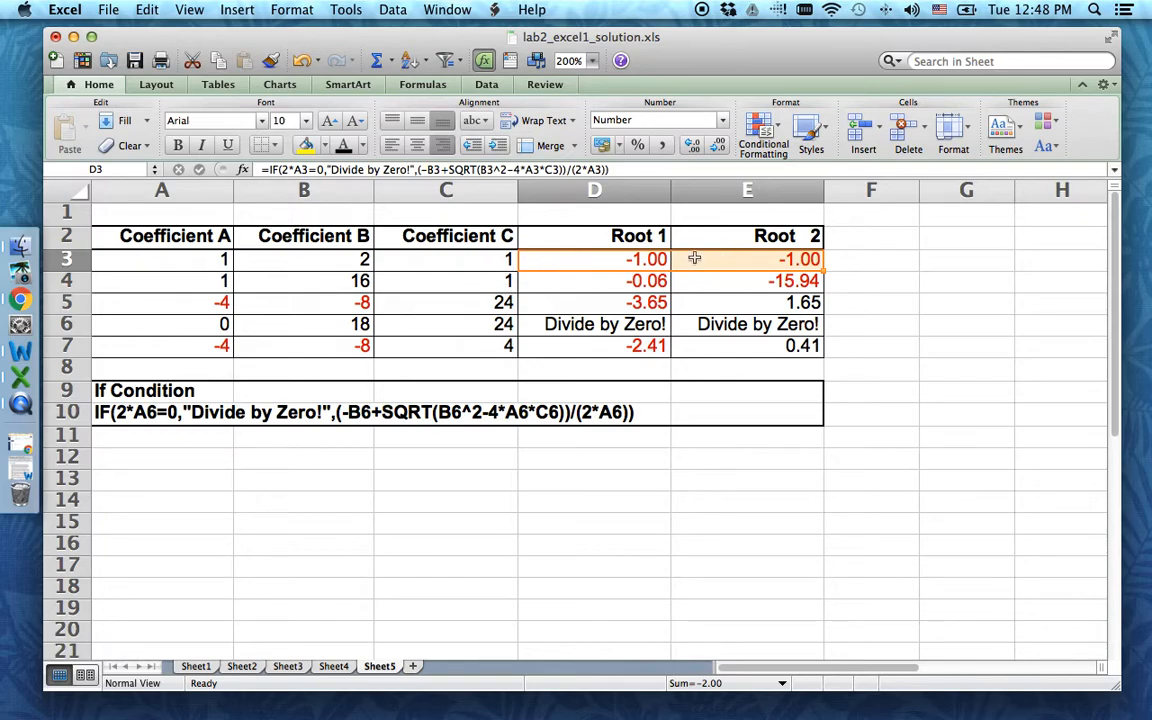
left_click_drag(824, 271, 826, 350)
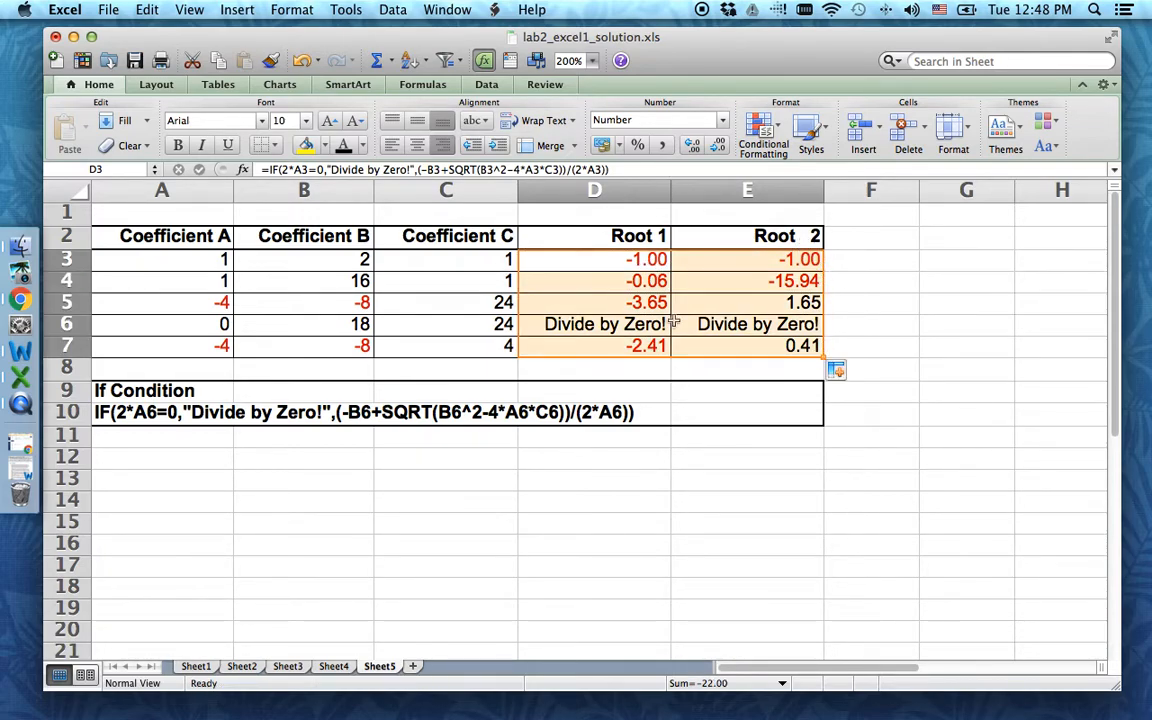
left_click(562, 323)
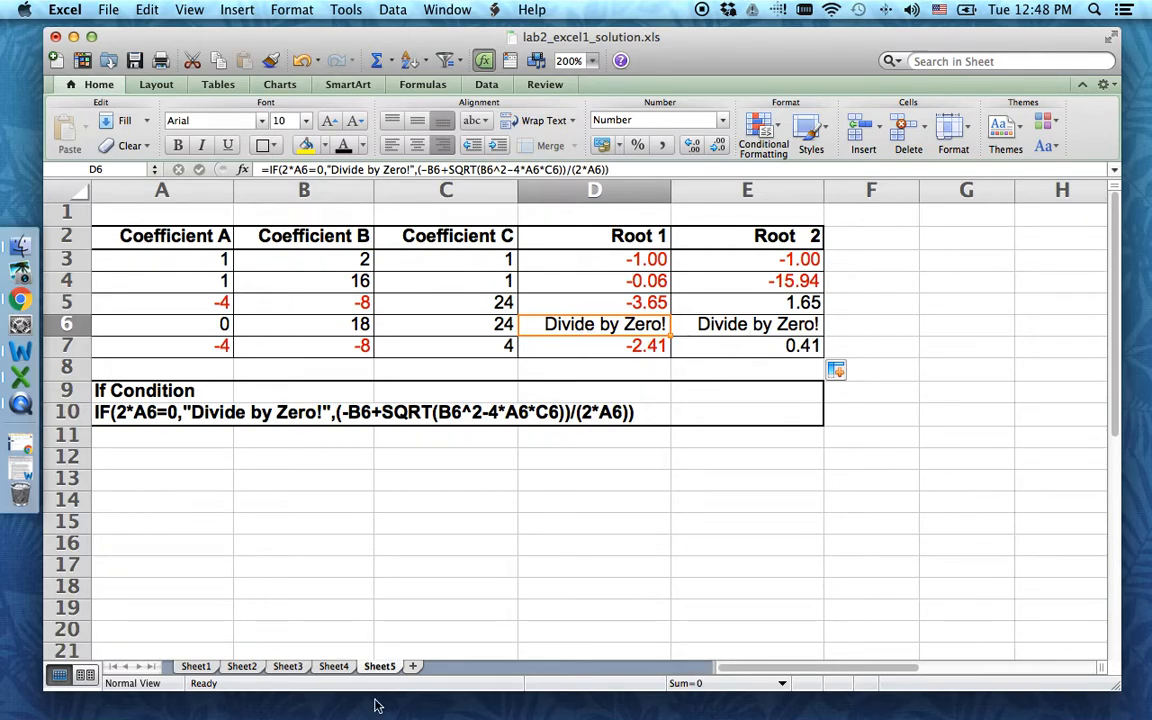
- Return to Sheet1 to review the circle's circumference and area table
left_click(196, 666)
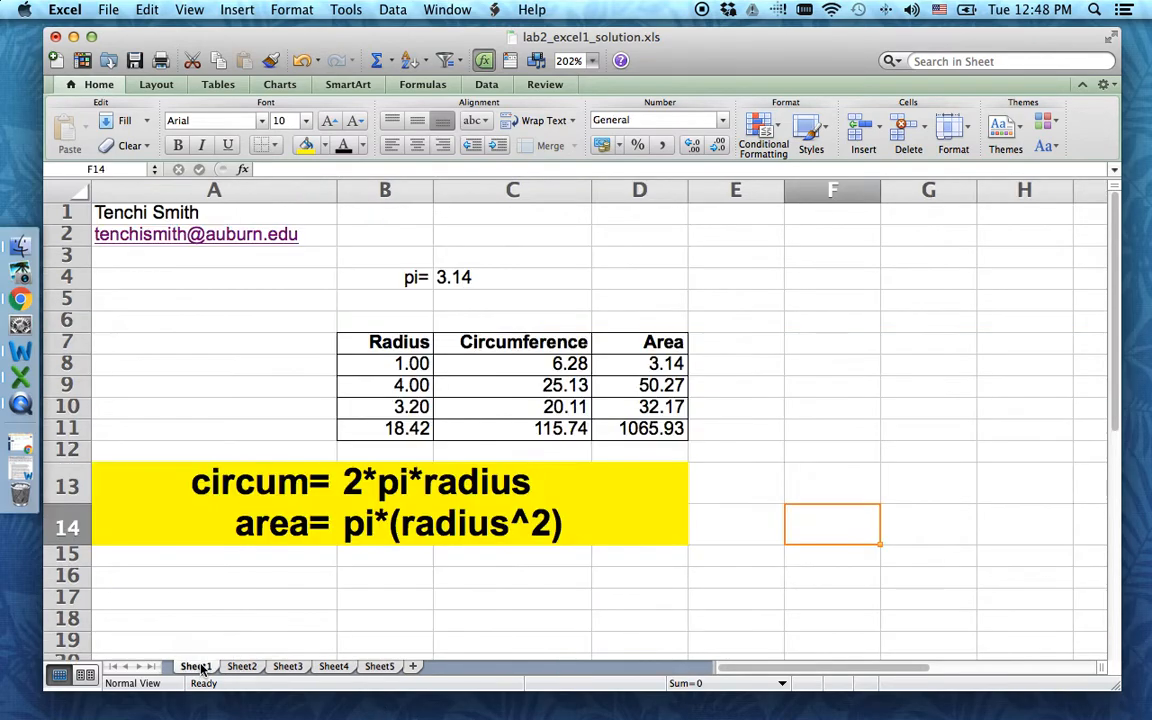